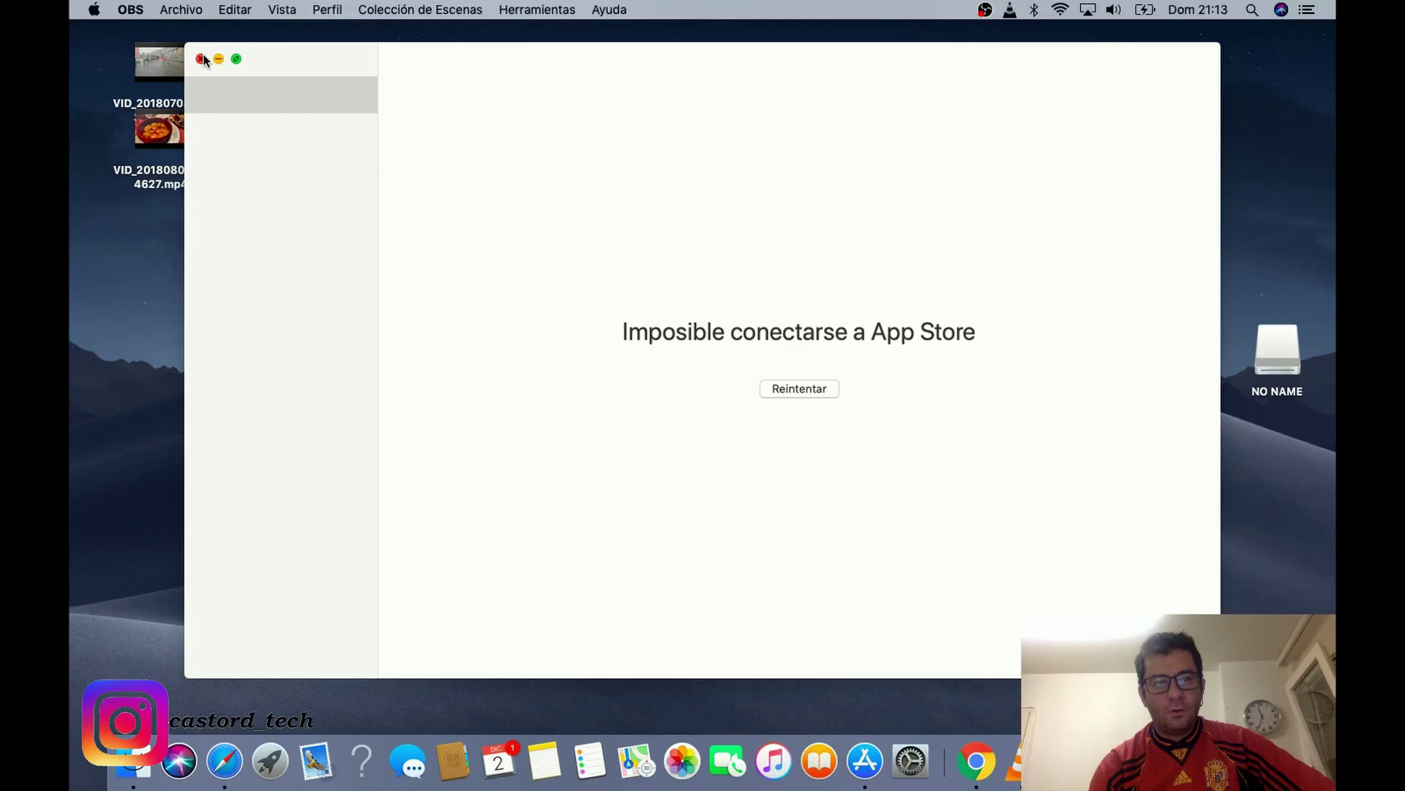
Dismiss the App Store connection error so Gear 360 shows the processed 360_0070.MP4 clip.
{"action": "left_click", "coordinate": [201, 58]}
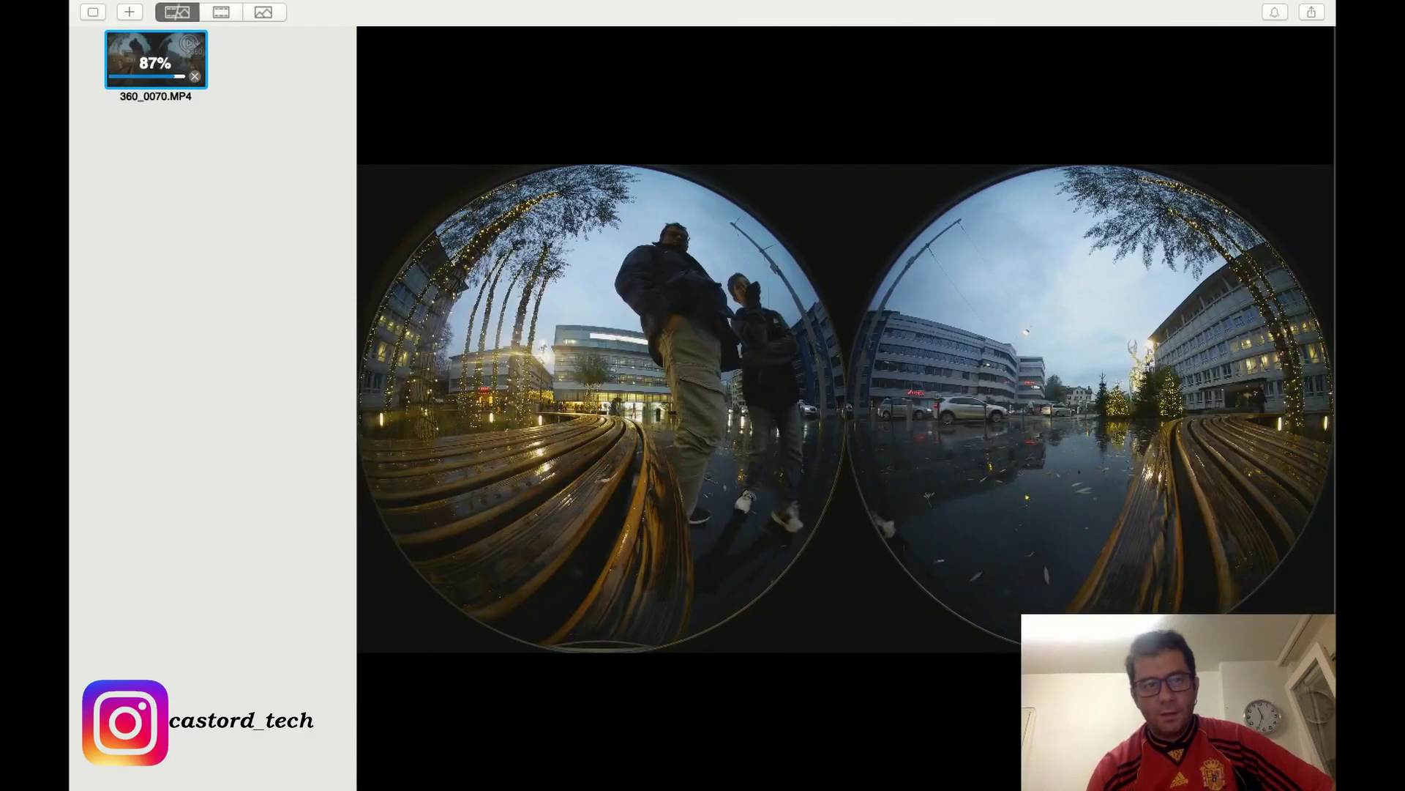
Compare the clips in 100PHOTO and import 360_0068.MP4 into Gear 360's media list.
{"action": "left_click", "coordinate": [130, 14]}
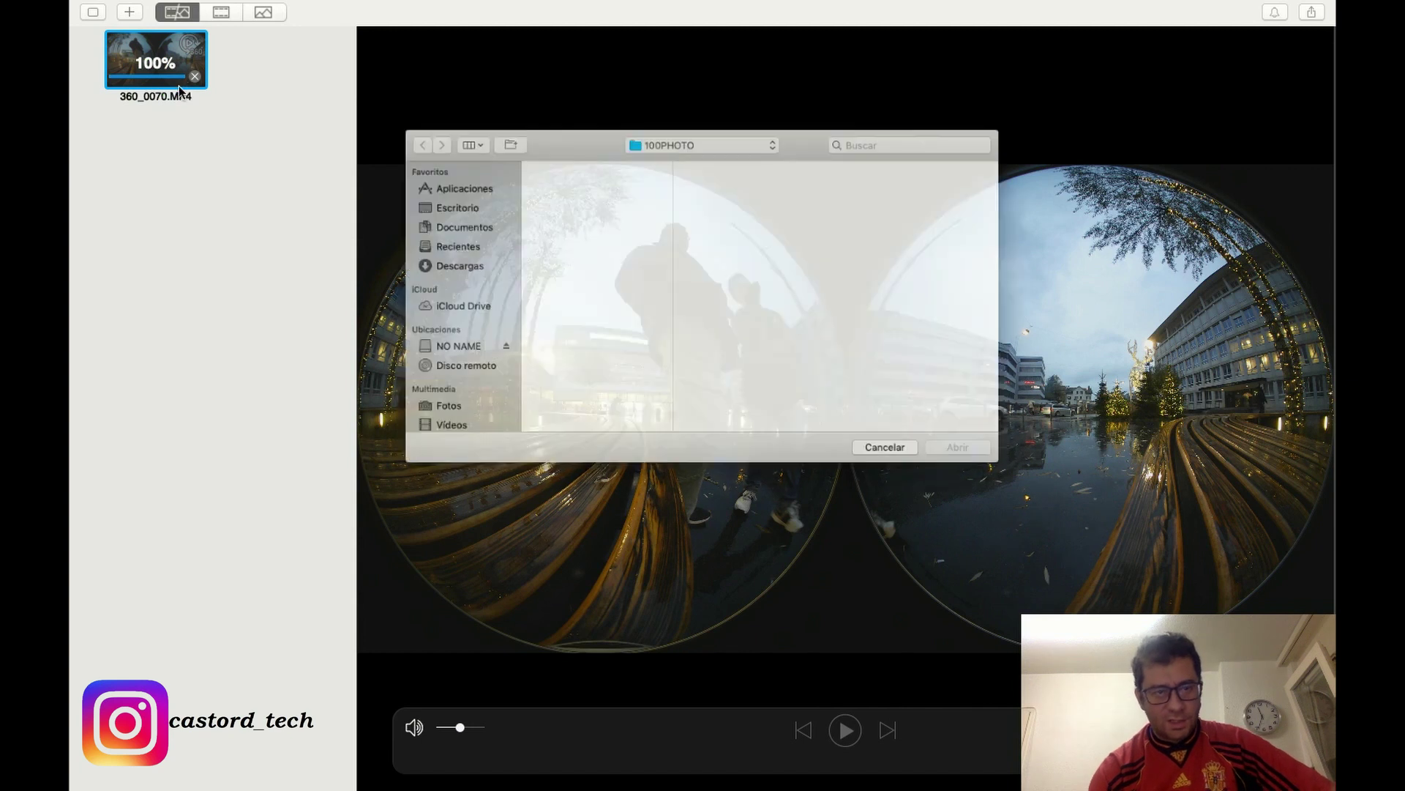
{"action": "scroll", "coordinate": [583, 439], "scroll_direction": "down", "scroll_amount": 10}
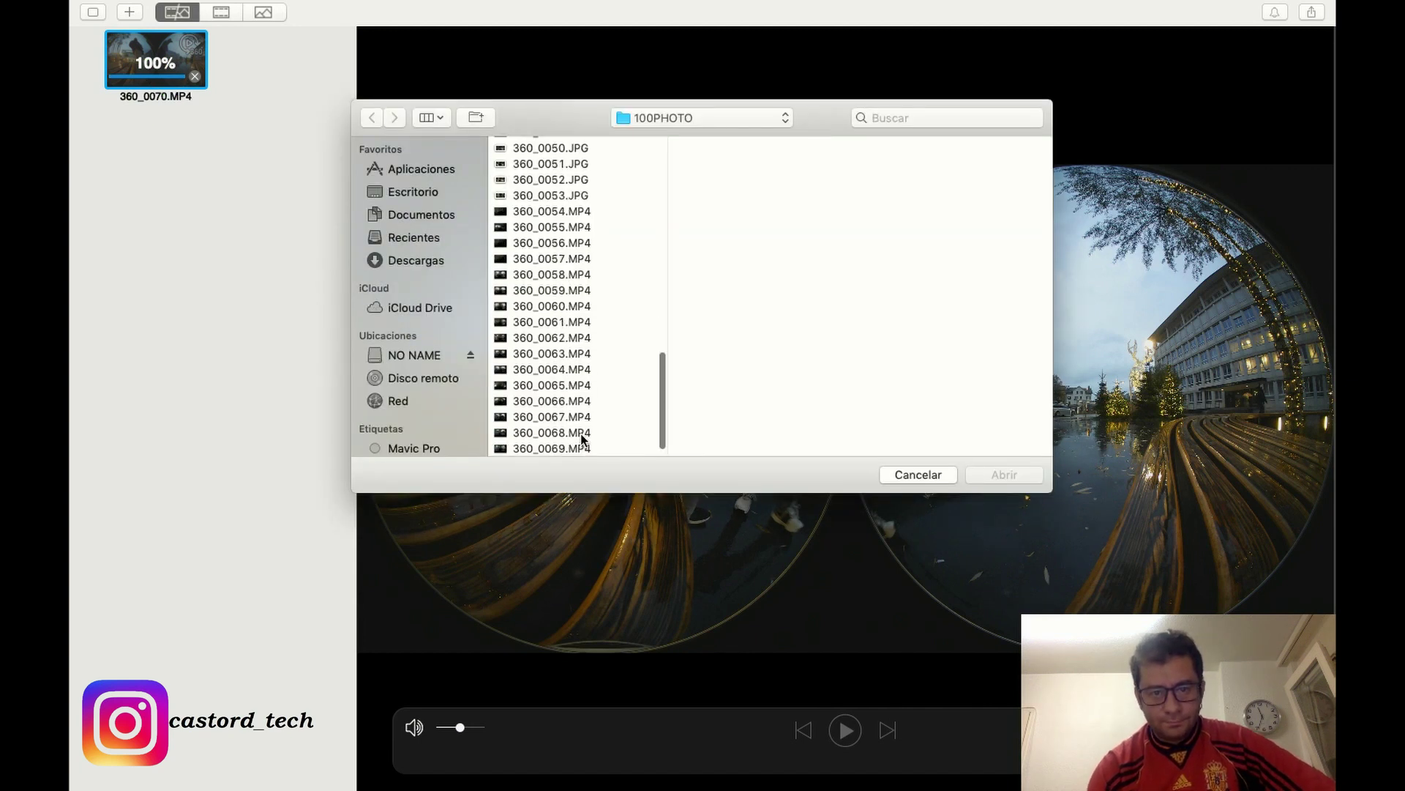
{"action": "scroll", "coordinate": [583, 440], "scroll_direction": "down", "scroll_amount": 1}
{"action": "left_click", "coordinate": [555, 416]}
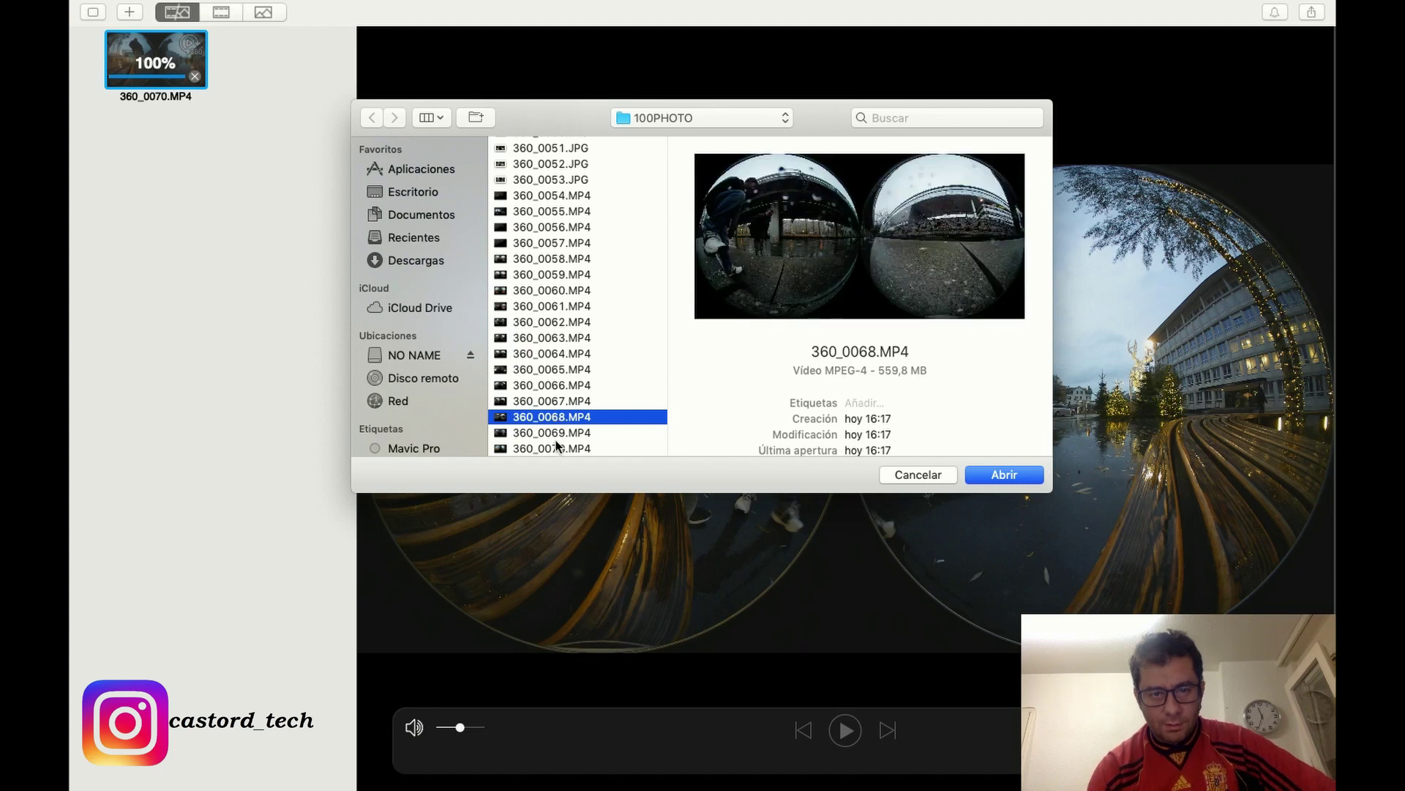
{"action": "left_click", "coordinate": [556, 442]}
{"action": "left_click", "coordinate": [554, 399]}
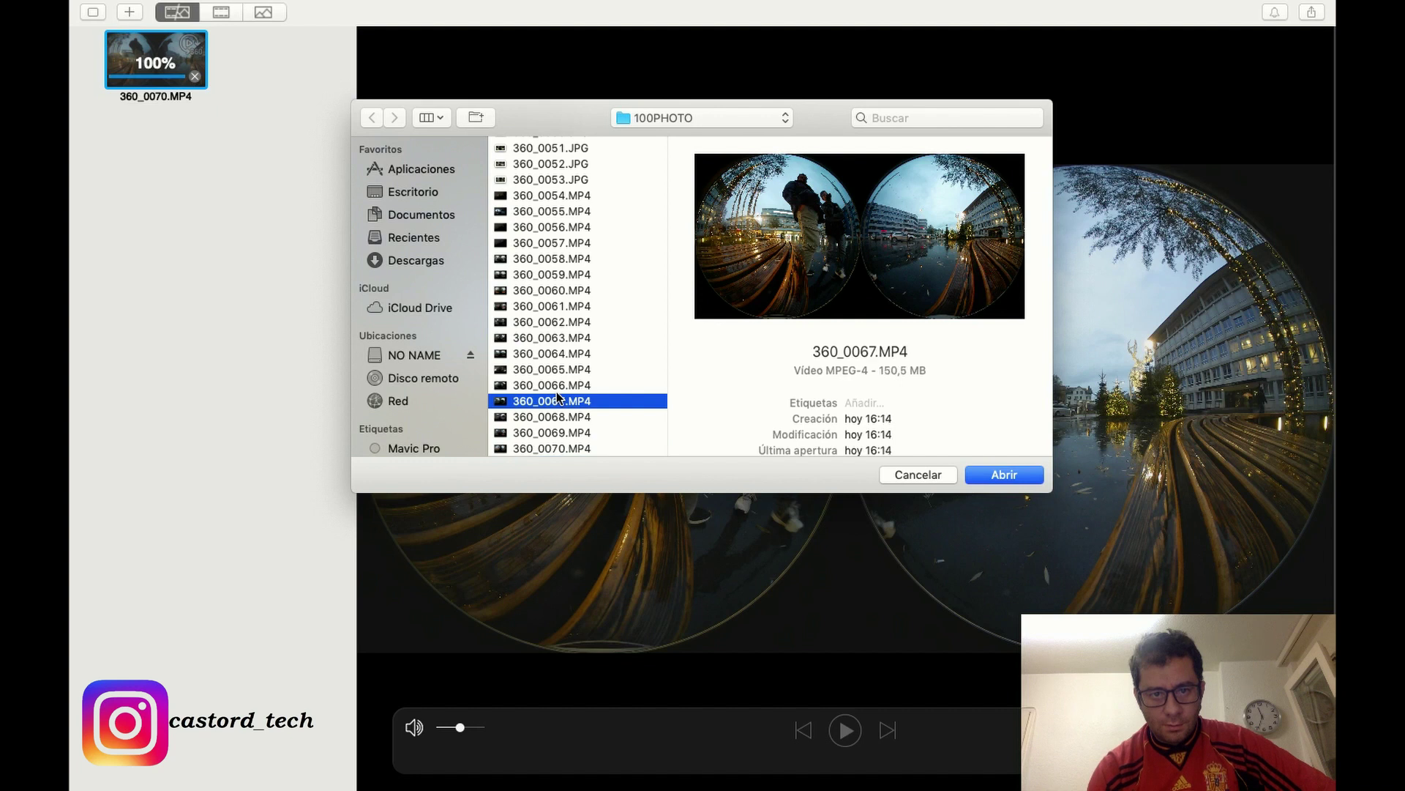
{"action": "left_click", "coordinate": [557, 369]}
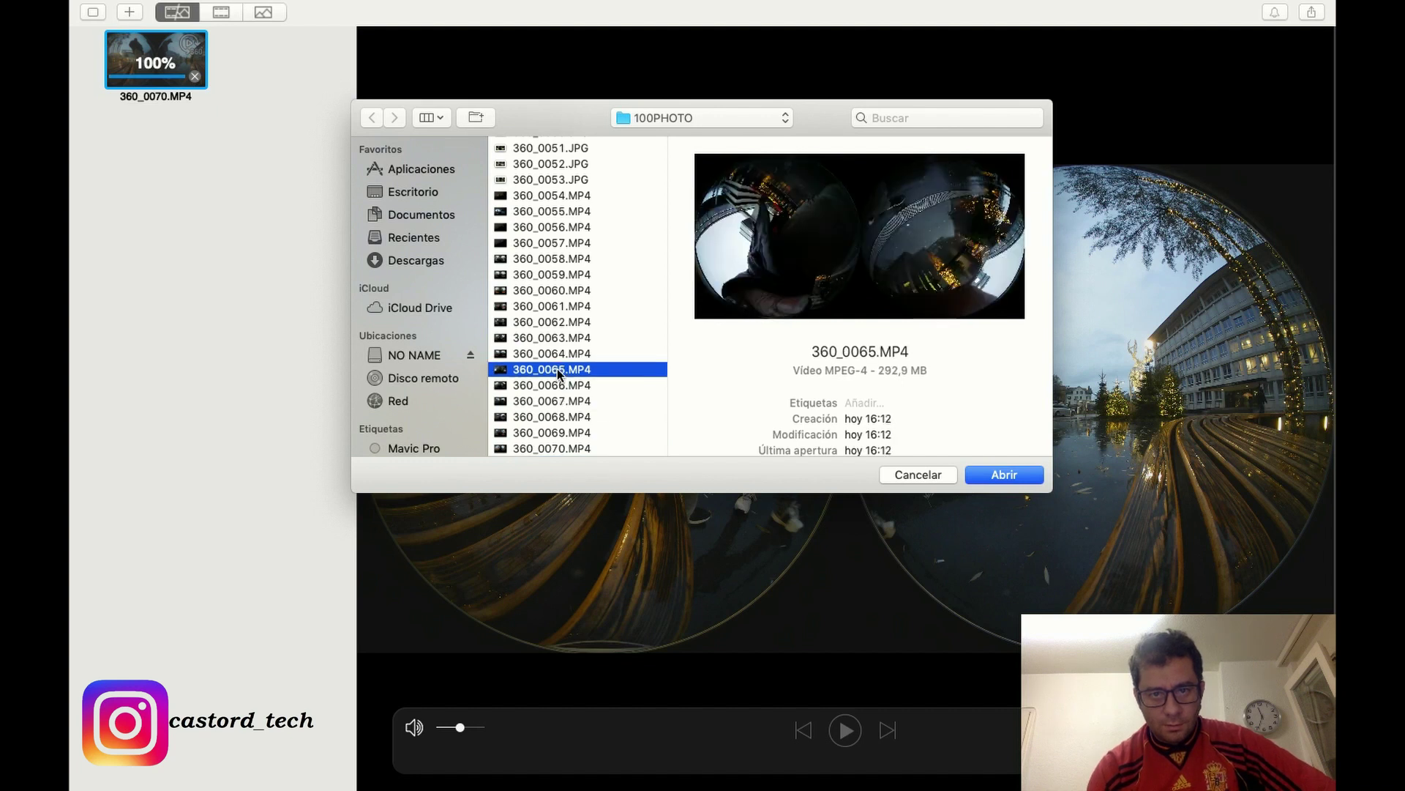
{"action": "left_click", "coordinate": [556, 416]}
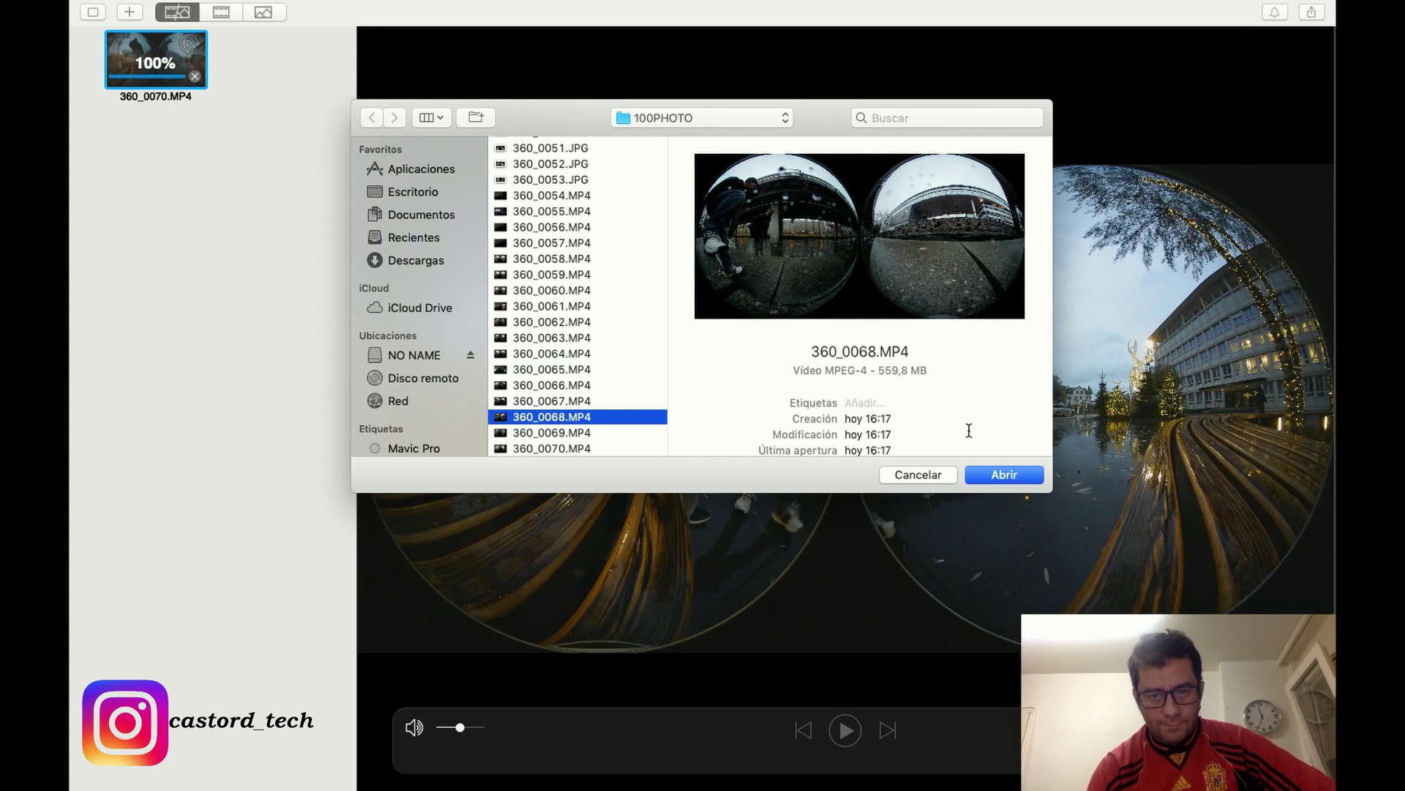
{"action": "left_click", "coordinate": [1003, 475]}
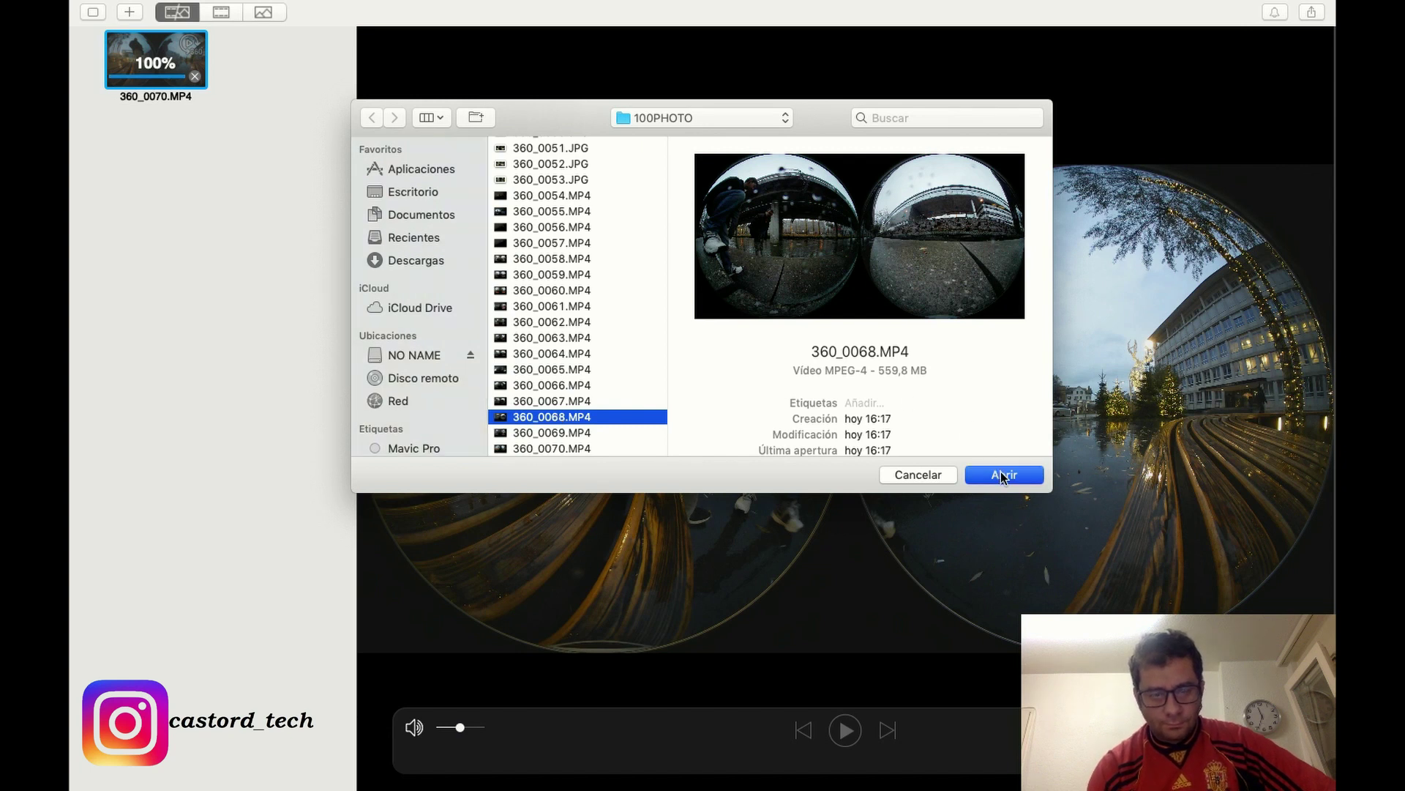
{"action": "left_click", "coordinate": [1003, 475]}
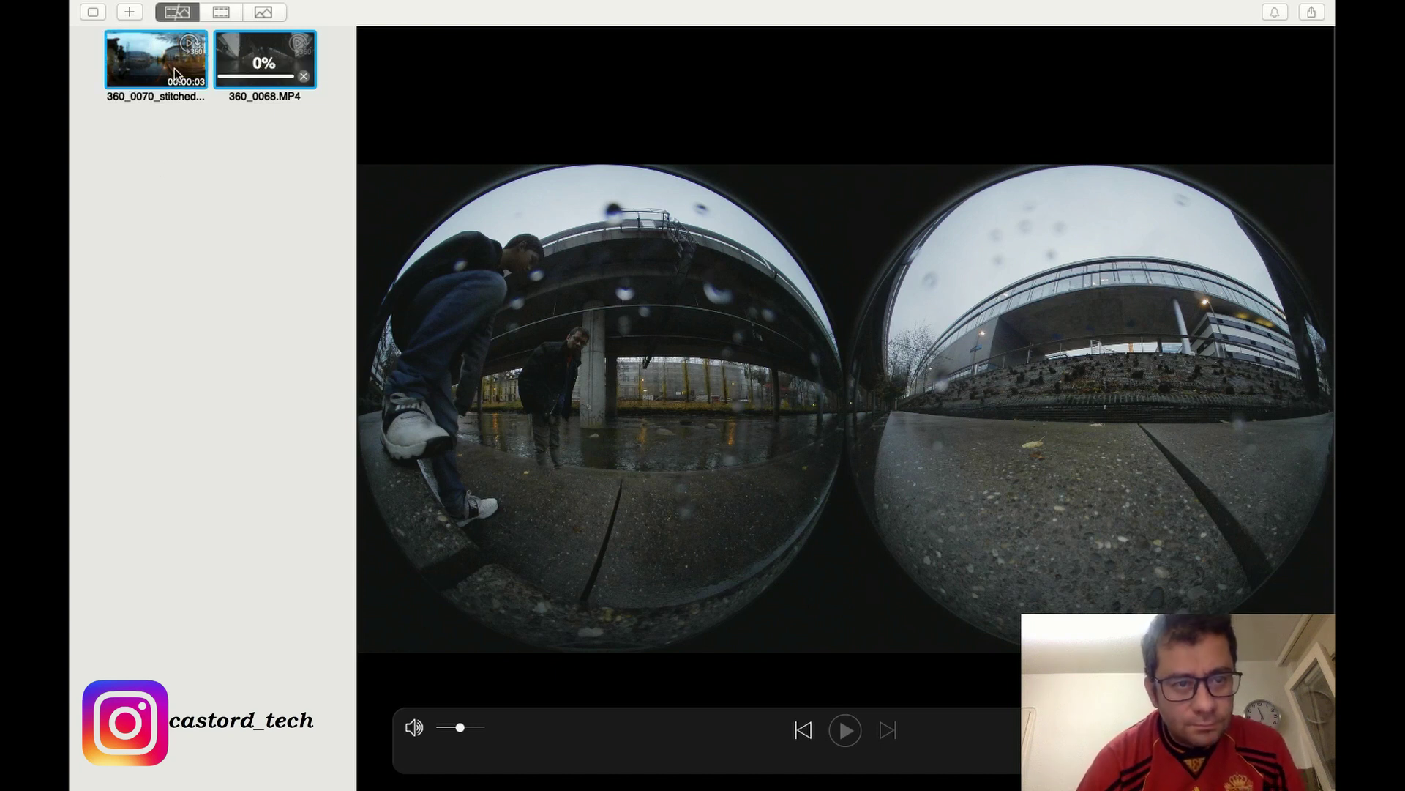
Preview the stitched 360_0070 clip as a spherical 360° image in the viewer.
{"action": "left_click", "coordinate": [173, 68]}
{"action": "right_click", "coordinate": [173, 68]}
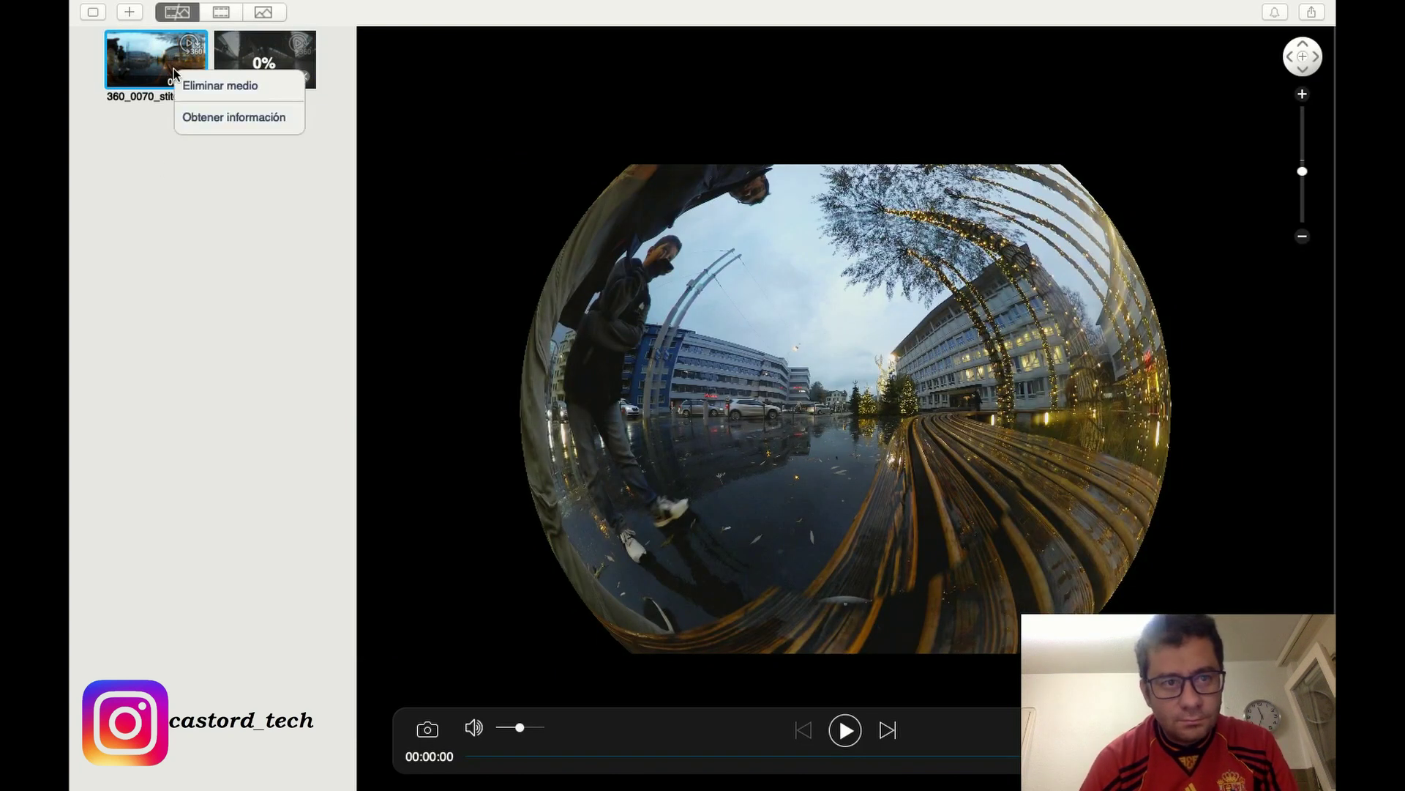
{"action": "left_click", "coordinate": [209, 117]}
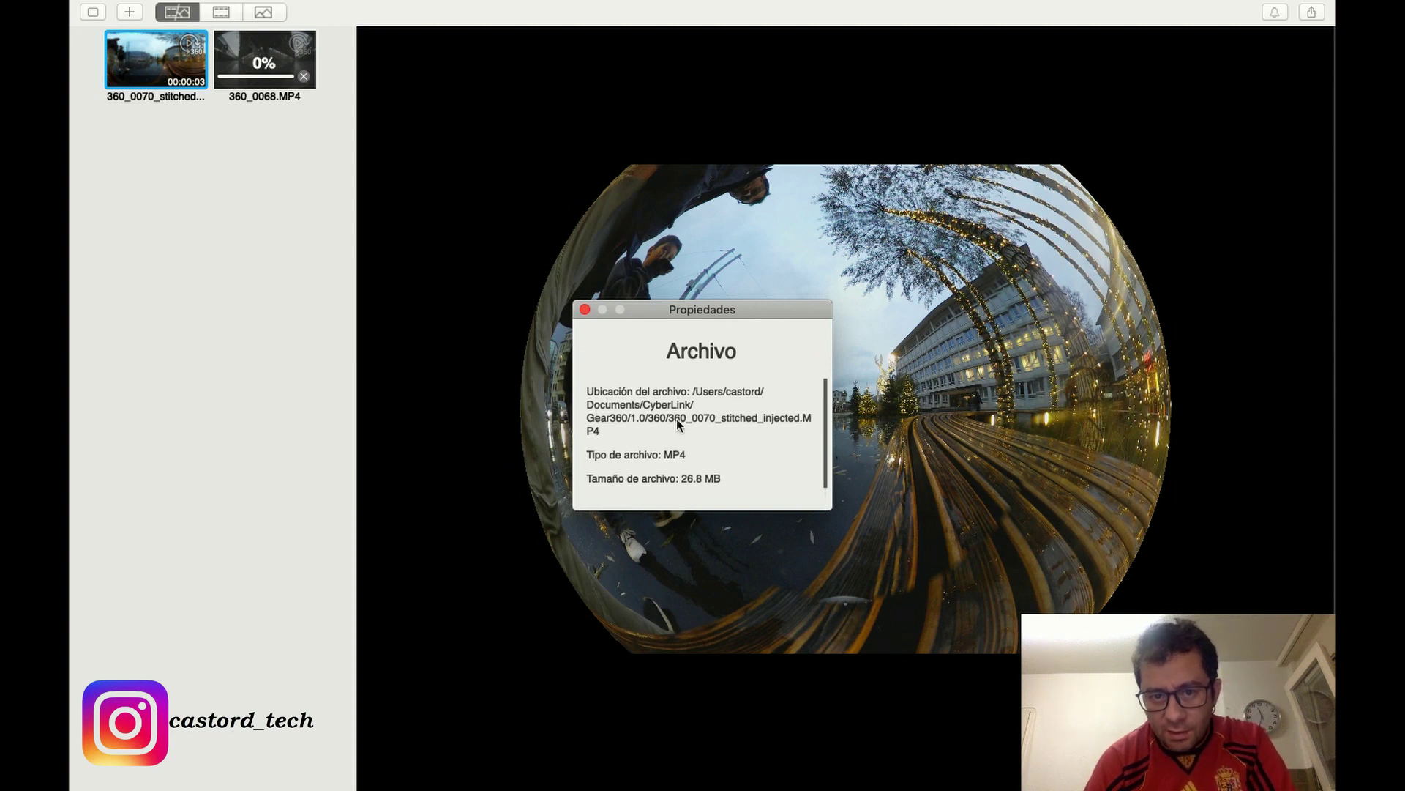
{"action": "mouse_move", "coordinate": [1221, 3]}
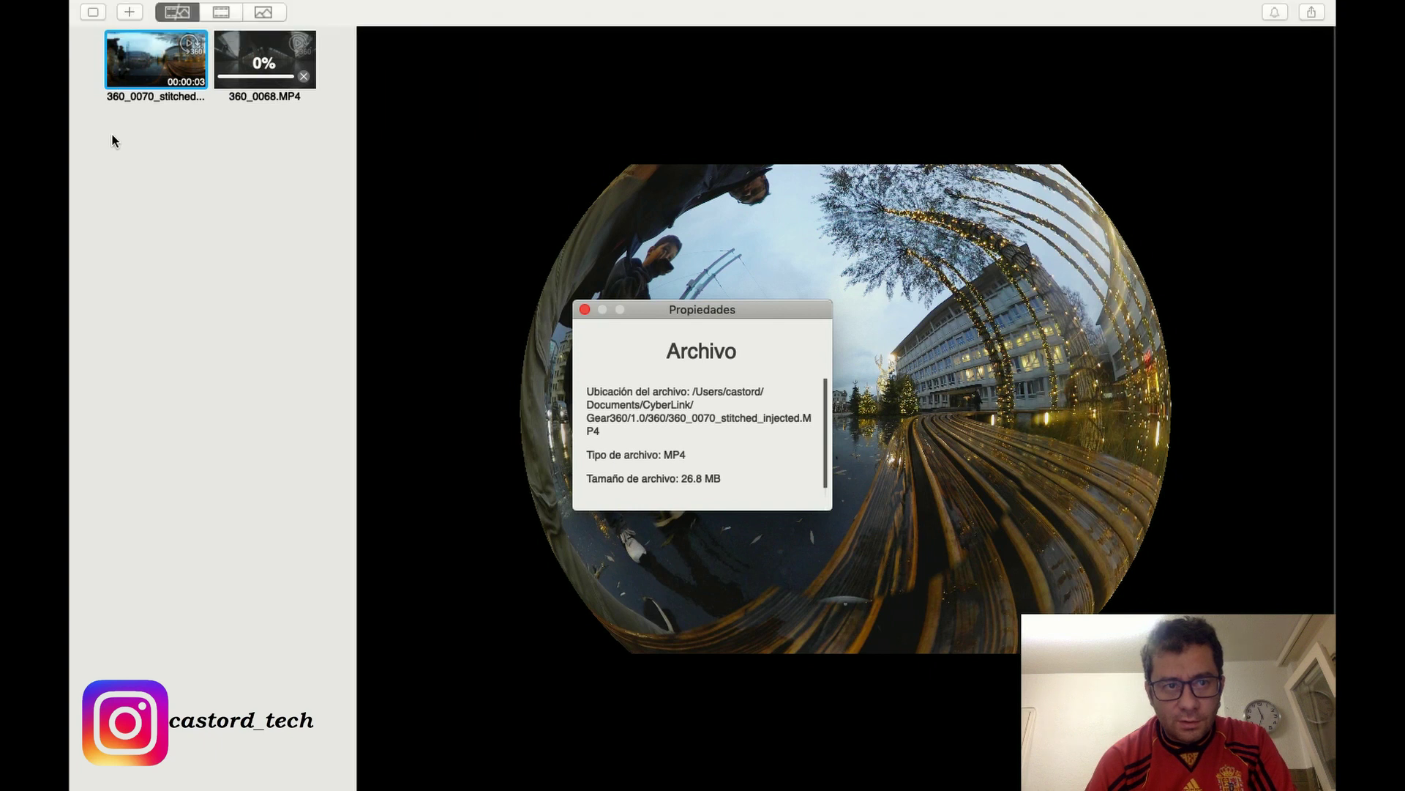
{"action": "left_click", "coordinate": [584, 309]}
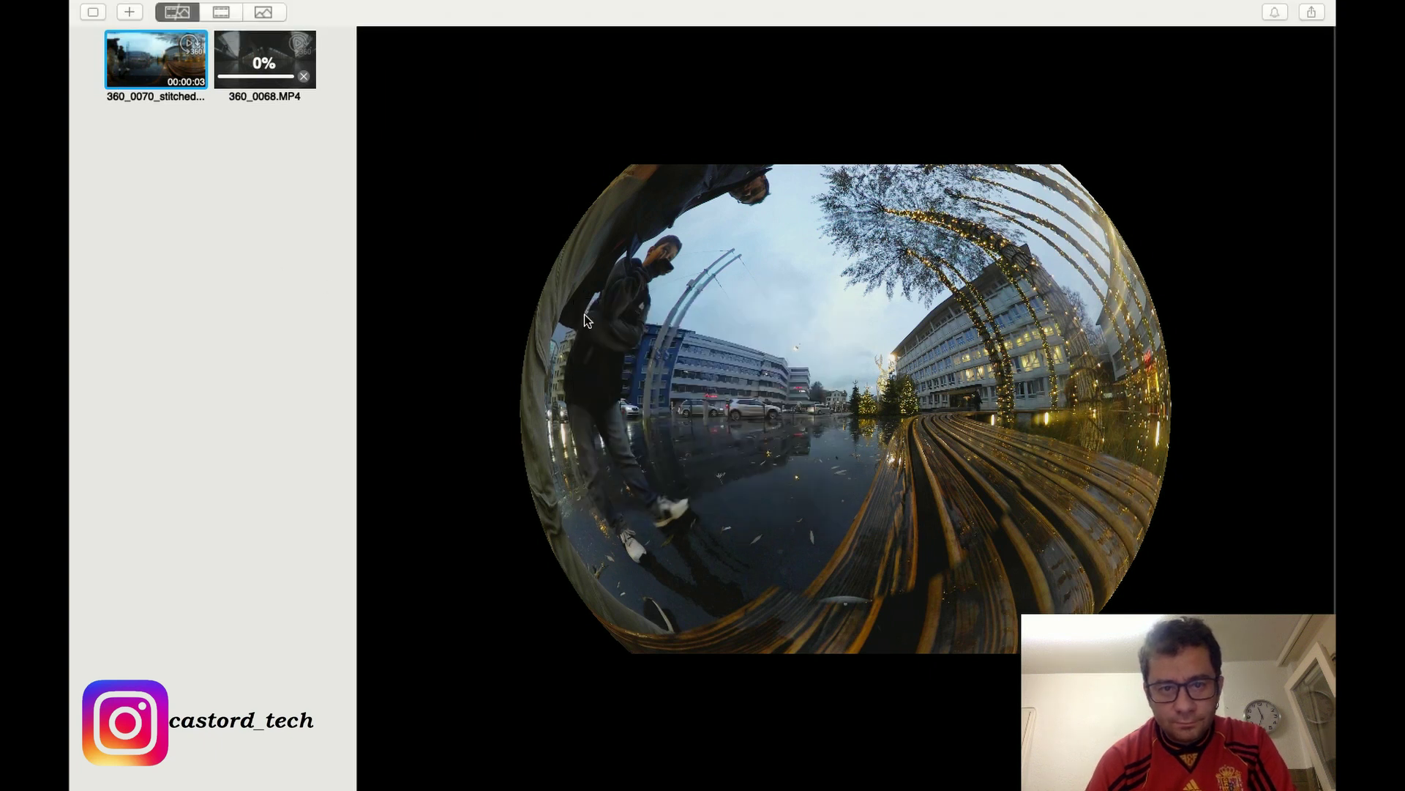
{"action": "mouse_move", "coordinate": [146, 7]}
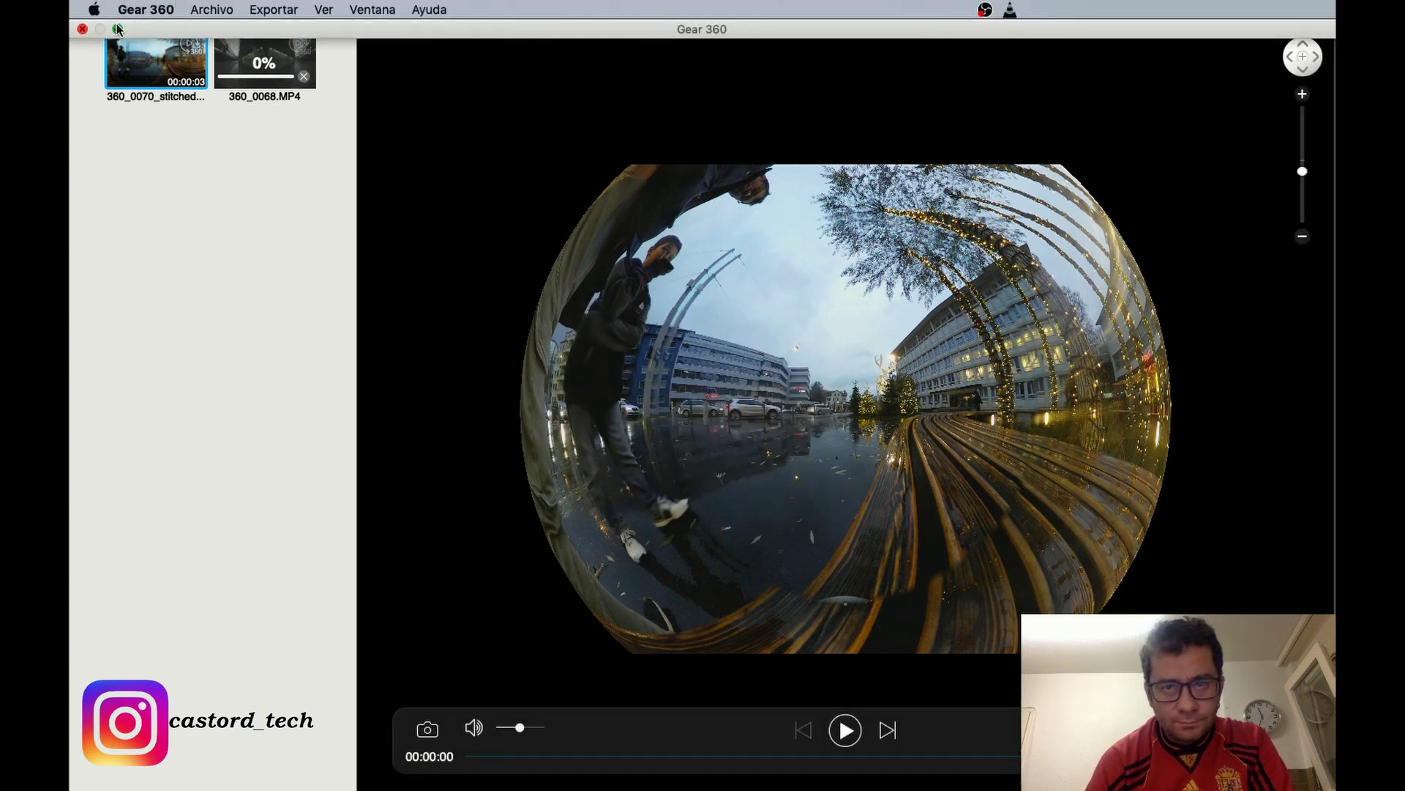
Minimize Gear 360, launch DaVinci Resolve from Launchpad, and minimize the Trash window.
{"action": "left_click", "coordinate": [117, 29]}
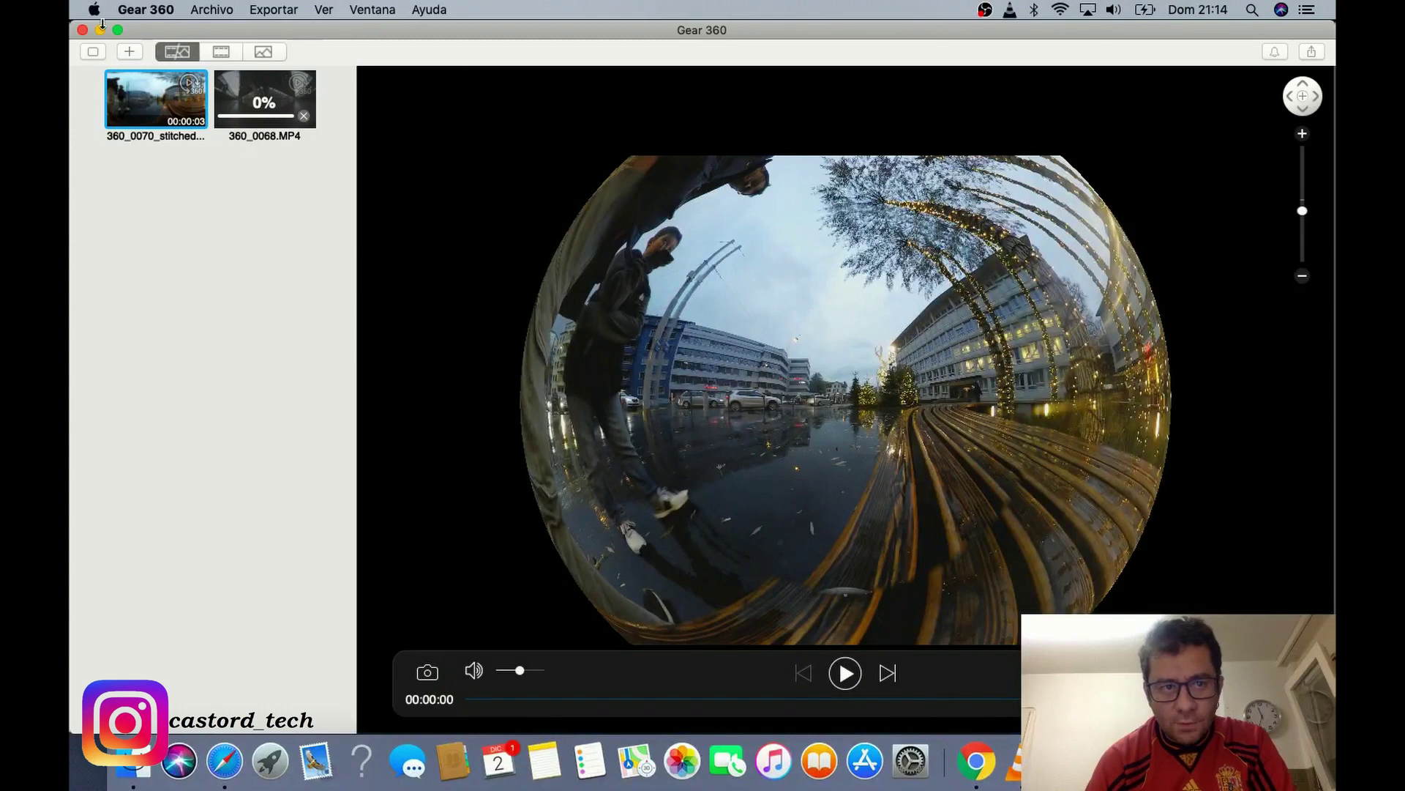
{"action": "left_click", "coordinate": [101, 29]}
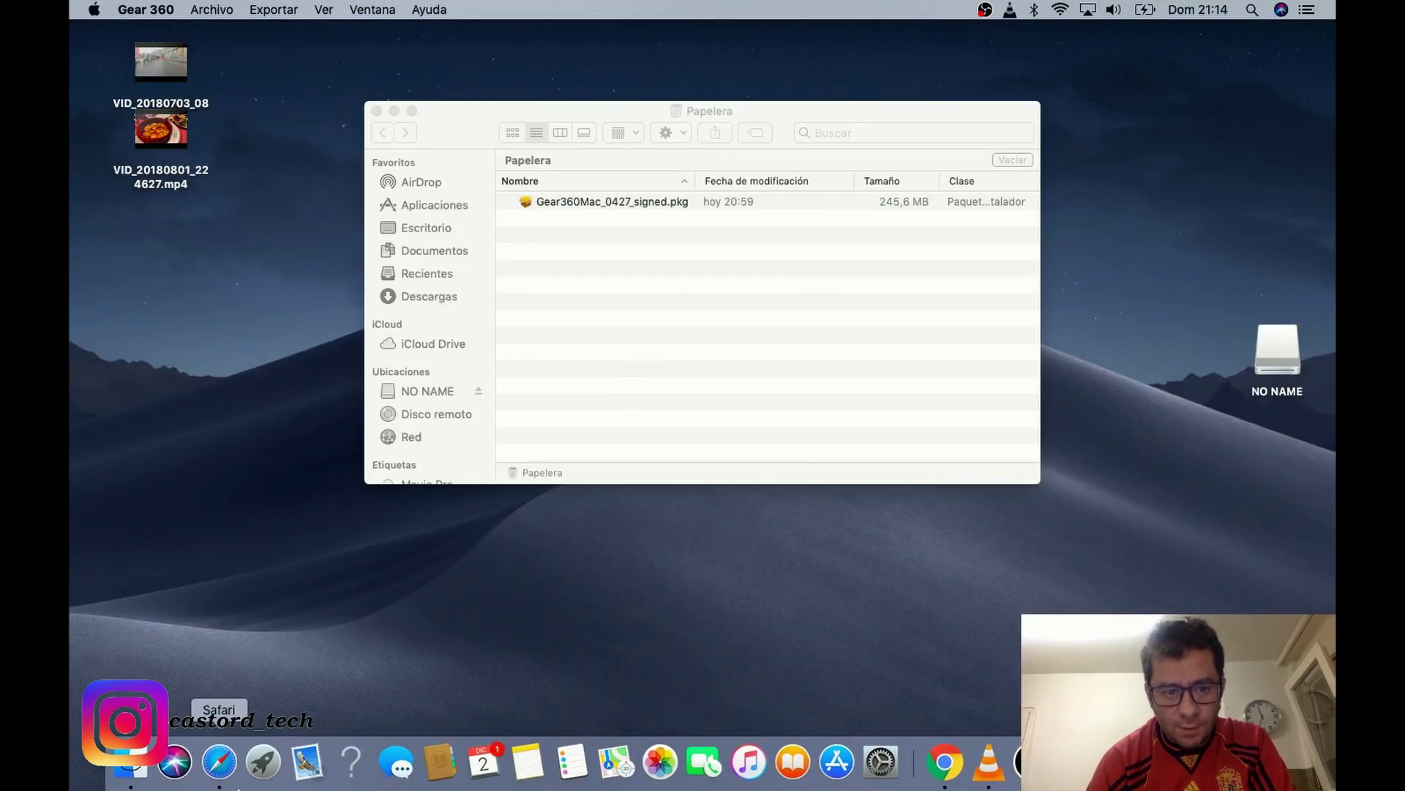
{"action": "left_click", "coordinate": [268, 773]}
{"action": "scroll", "coordinate": [612, 358], "scroll_direction": "left", "scroll_amount": 2}
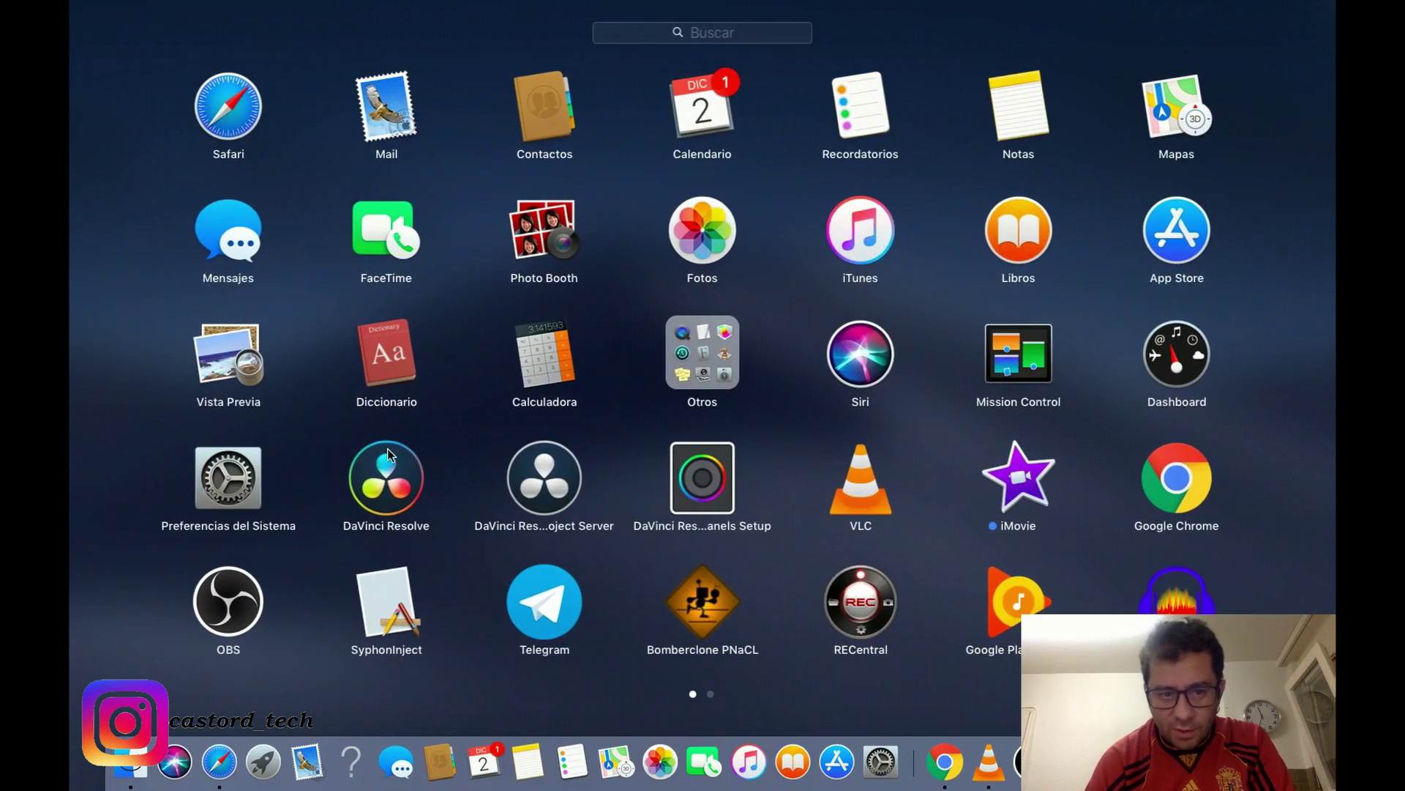
{"action": "left_click", "coordinate": [391, 490]}
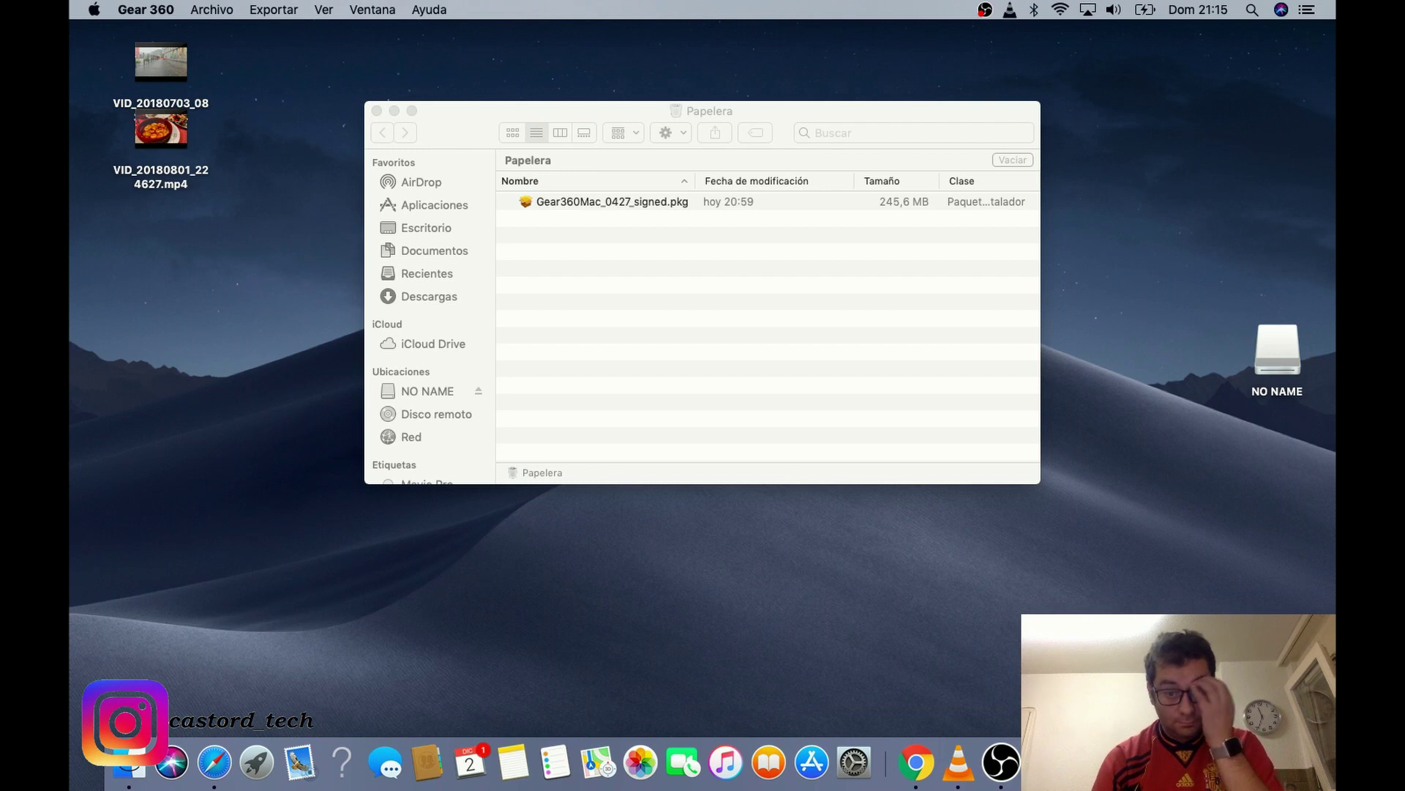
{"action": "left_click", "coordinate": [393, 109]}
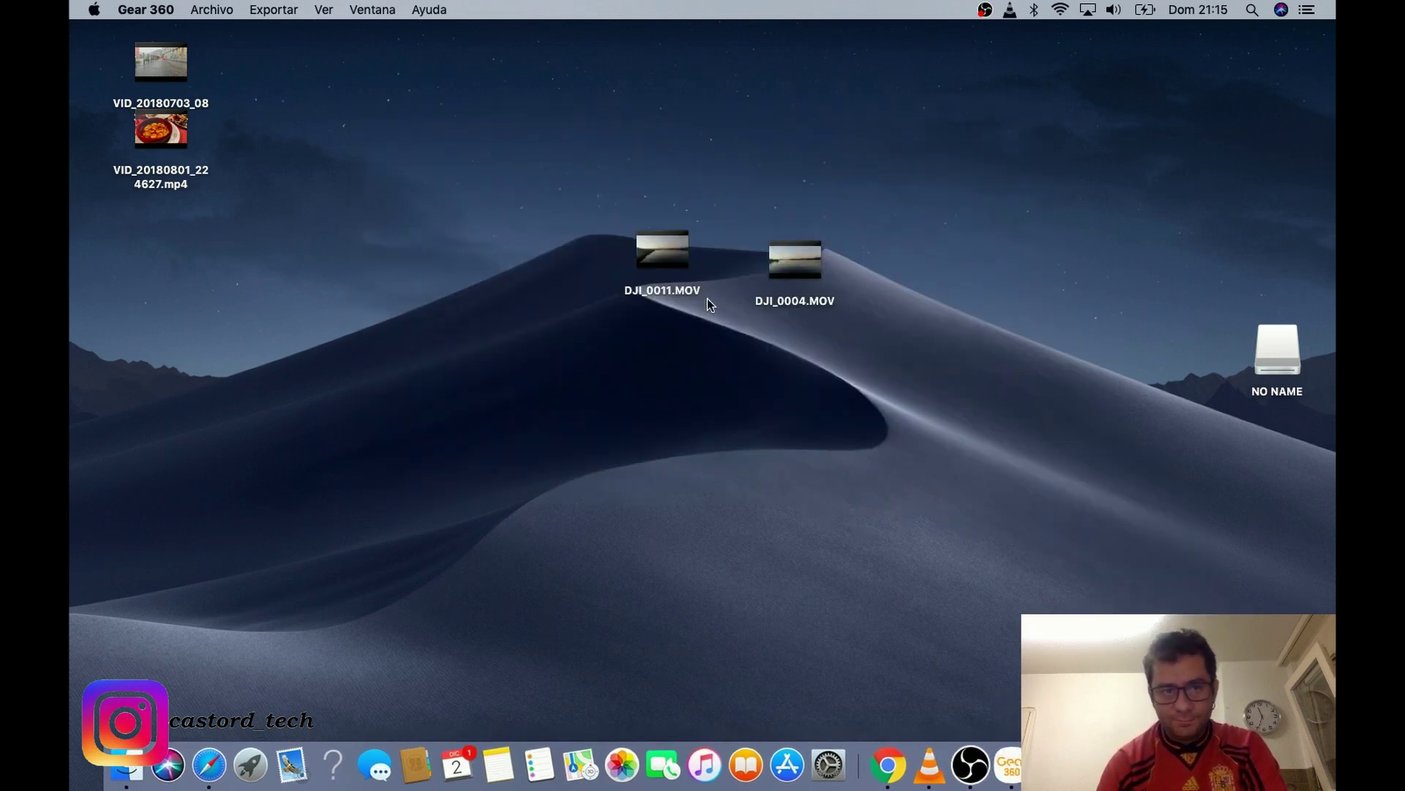
Select the DJI_0011.MOV and DJI_0004.MOV desktop files while DaVinci Resolve loads its Project Manager.
{"action": "mouse_move", "coordinate": [890, 415]}
{"action": "left_mouse_down"}
{"action": "mouse_move", "coordinate": [631, 248]}
{"action": "mouse_move", "coordinate": [369, 455]}
{"action": "left_mouse_up"}
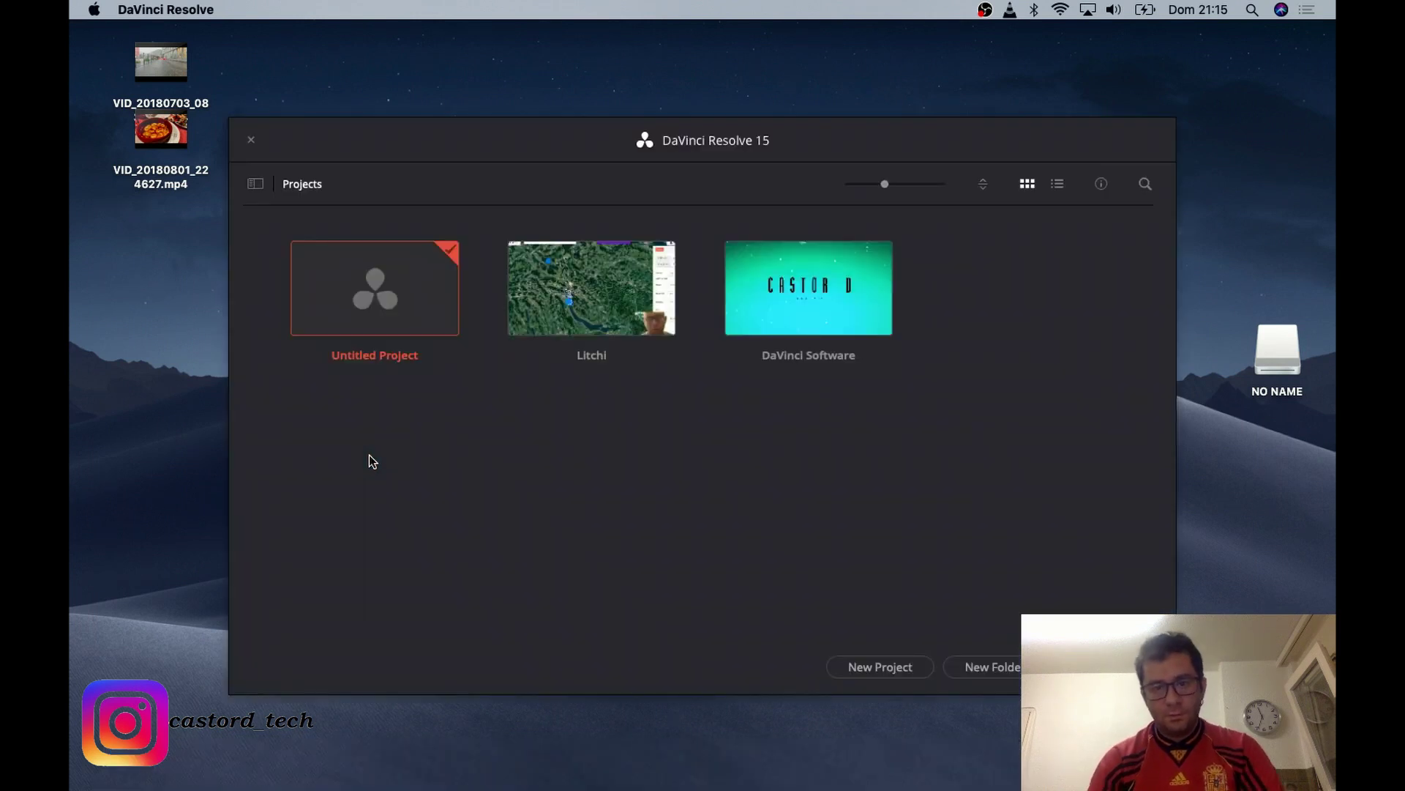
Create the project '360 prueba edicion yt' and open it on the Media page with the Media Pool.
{"action": "left_click", "coordinate": [882, 668]}
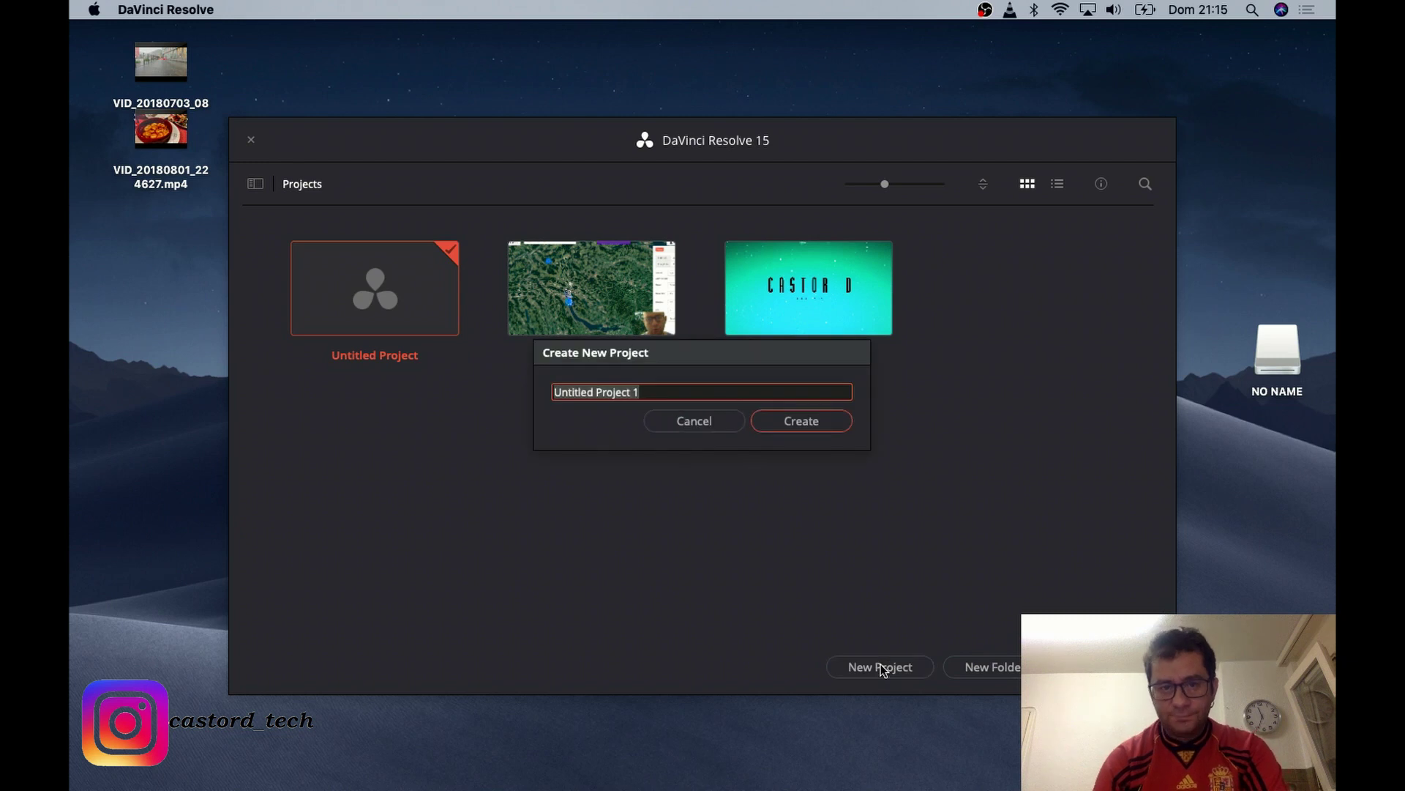
{"action": "type", "text": "36"}
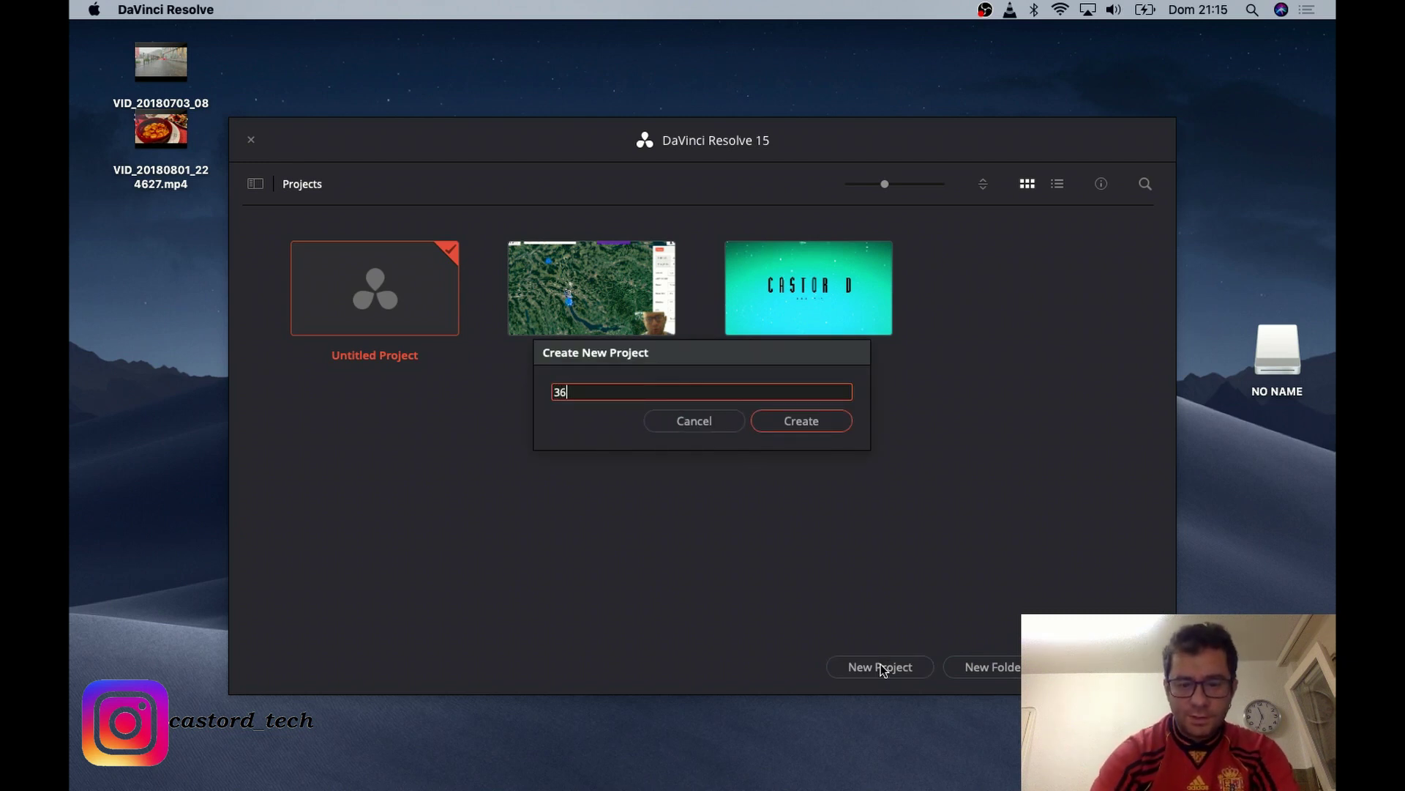
{"action": "type", "text": "0 p"}
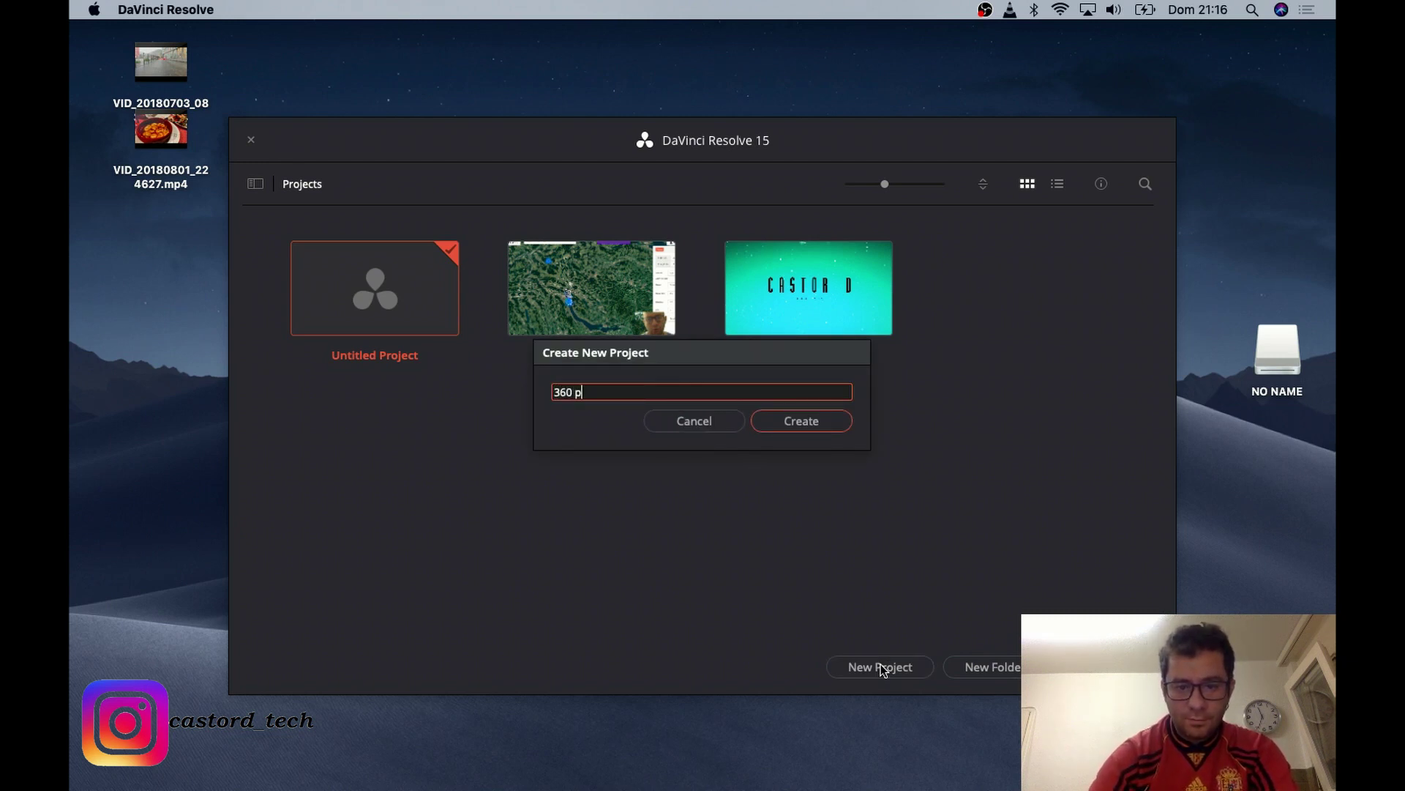
{"action": "type", "text": "rueba e"}
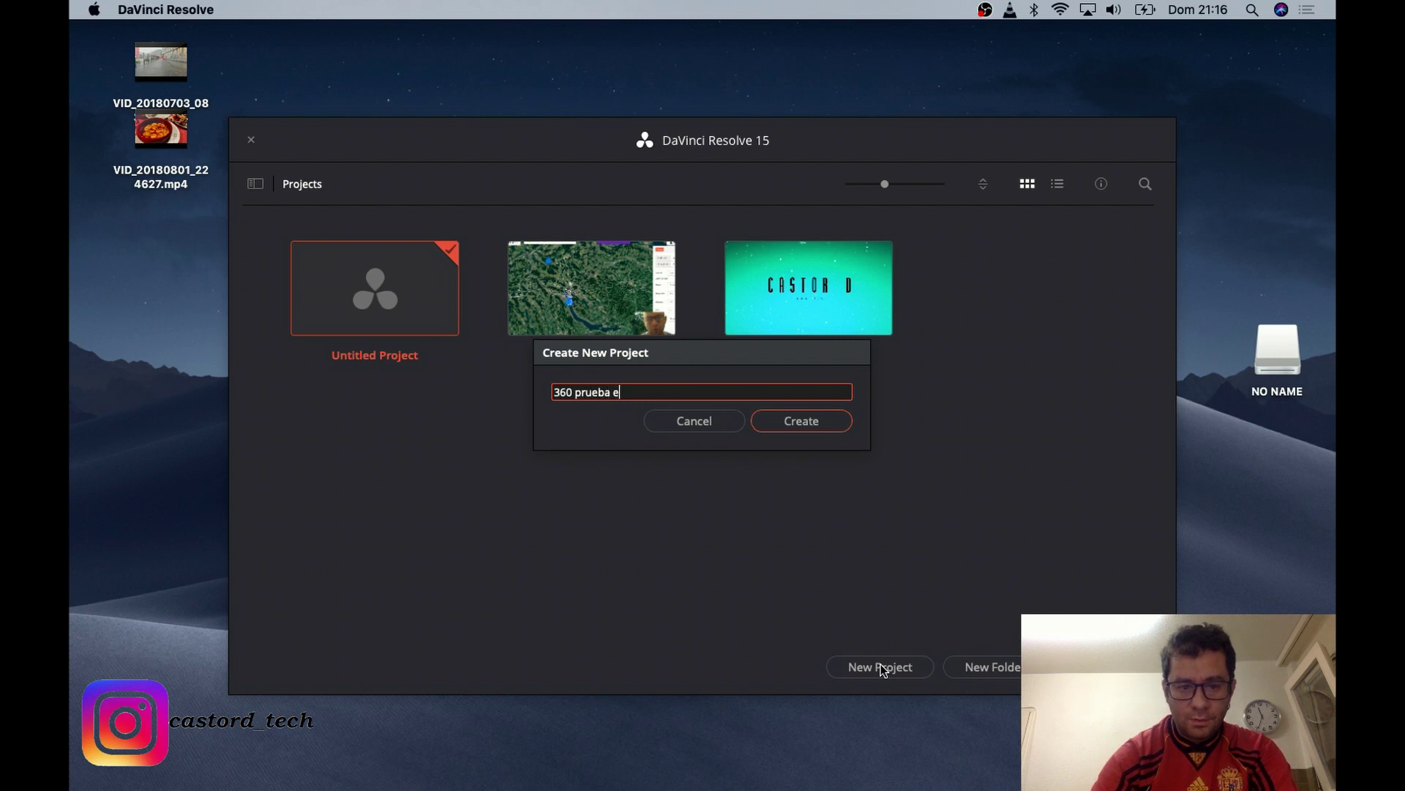
{"action": "type", "text": "dicion "}
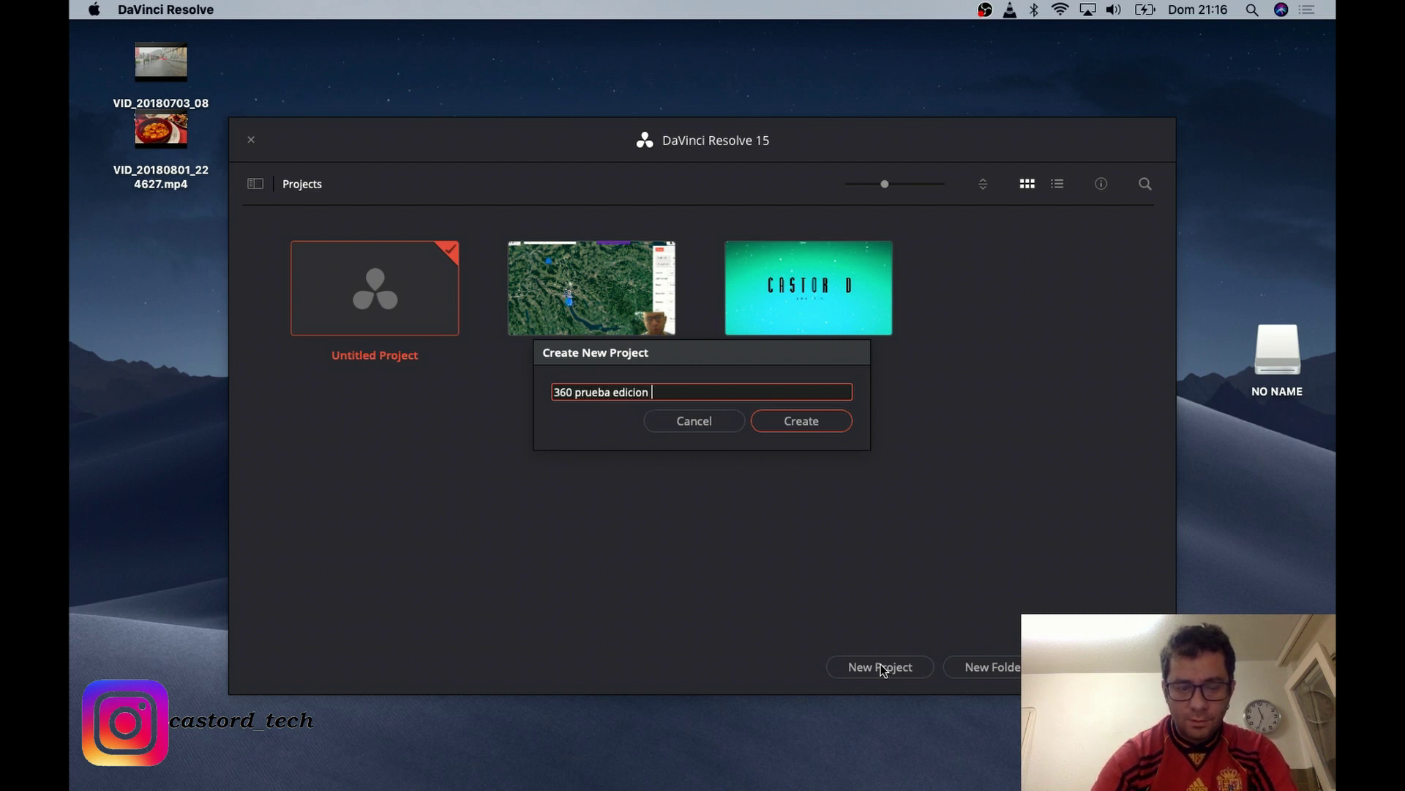
{"action": "type", "text": "y"}
{"action": "key", "text": "BackSpace"}
{"action": "type", "text": "t"}
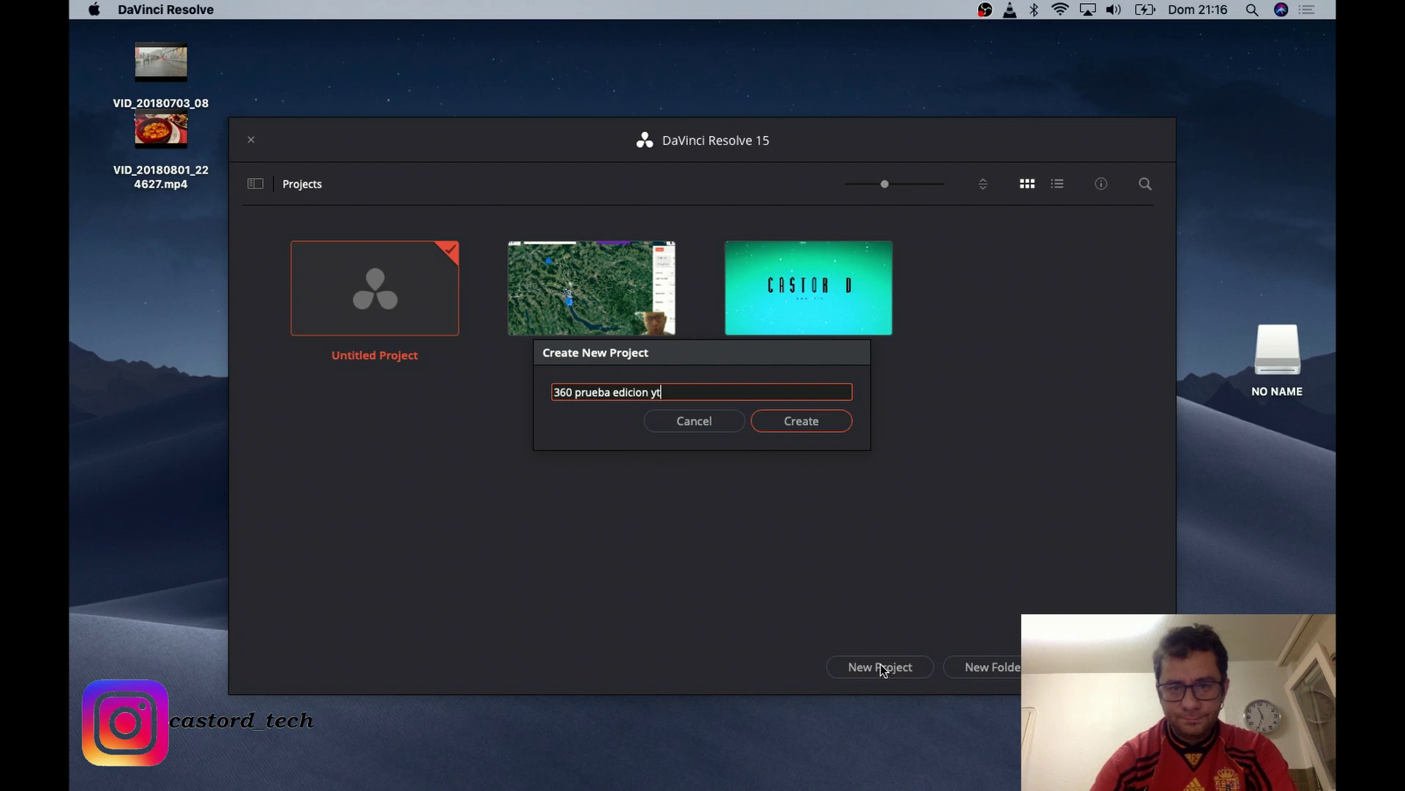
{"action": "left_click", "coordinate": [800, 426]}
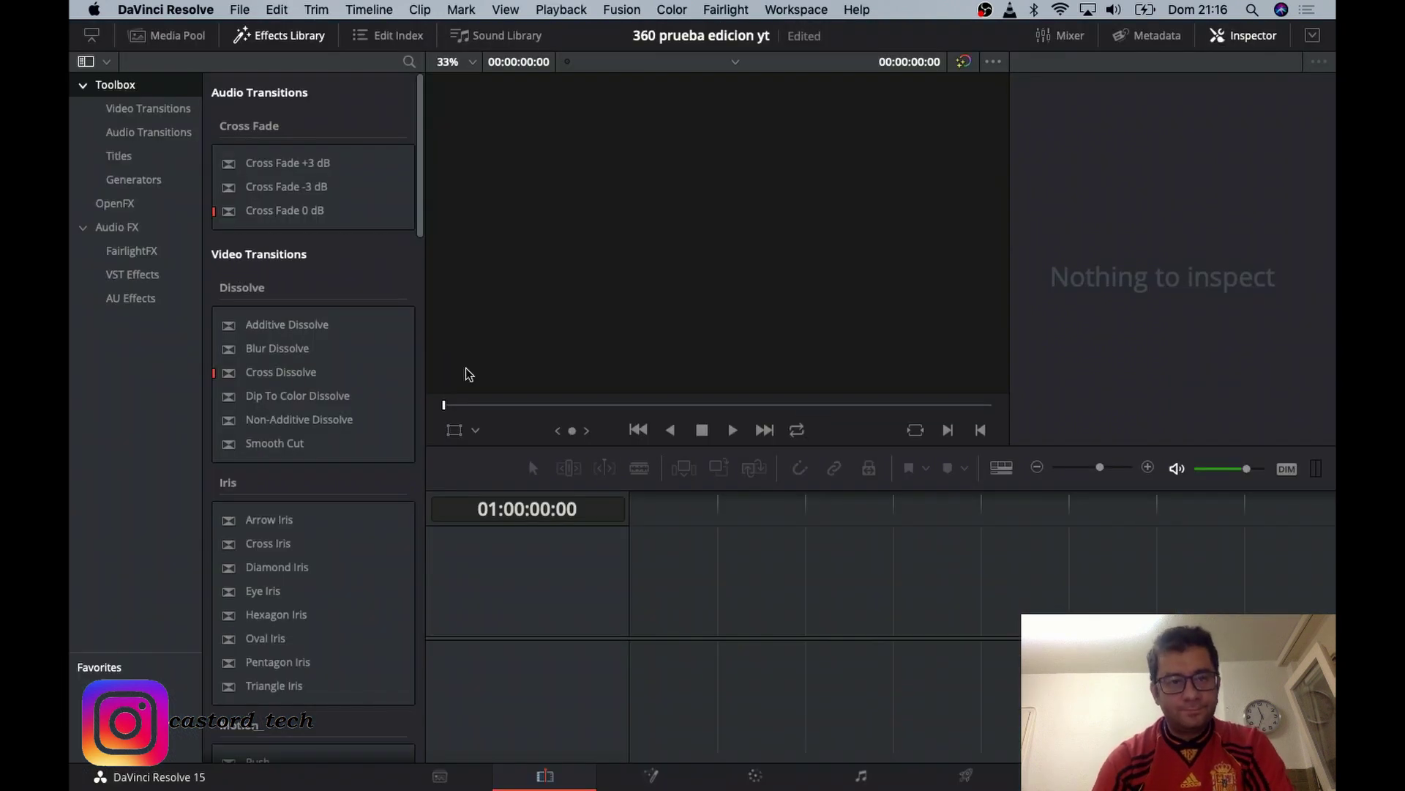
{"action": "left_click", "coordinate": [176, 30]}
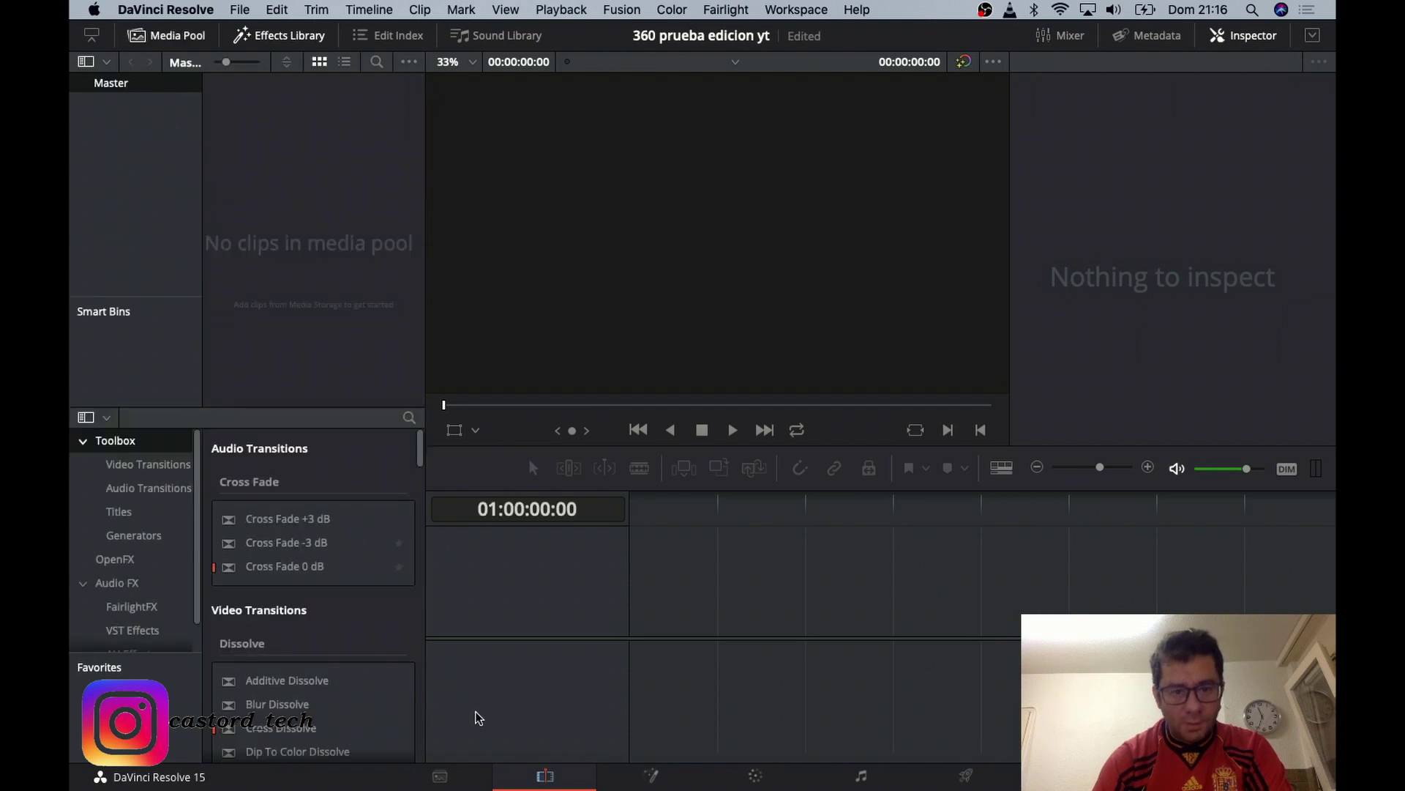
{"action": "left_click", "coordinate": [439, 776]}
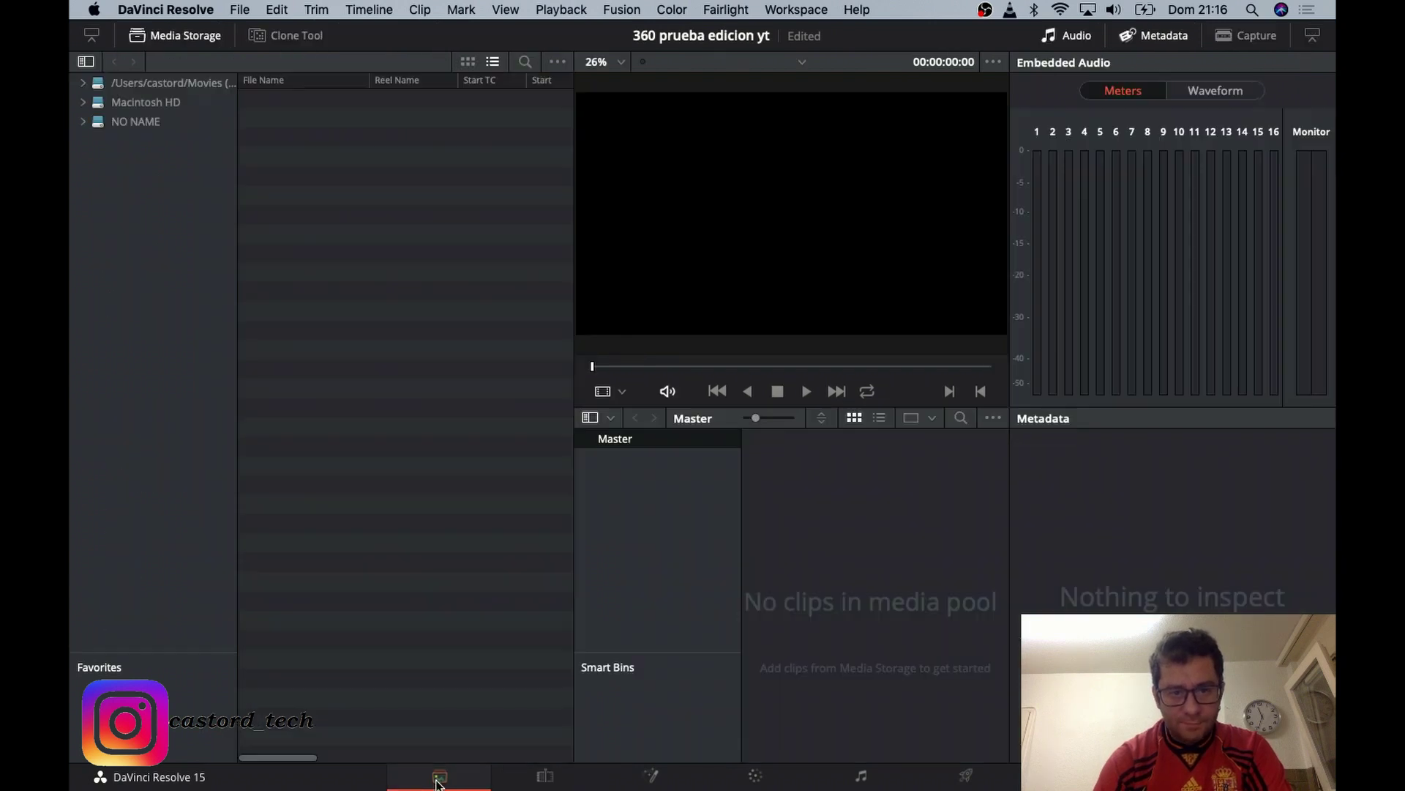
Browse Media Storage to Users > home > Documents > CyberLink > Gear360 > 1.0 > 360.
{"action": "left_click", "coordinate": [133, 108]}
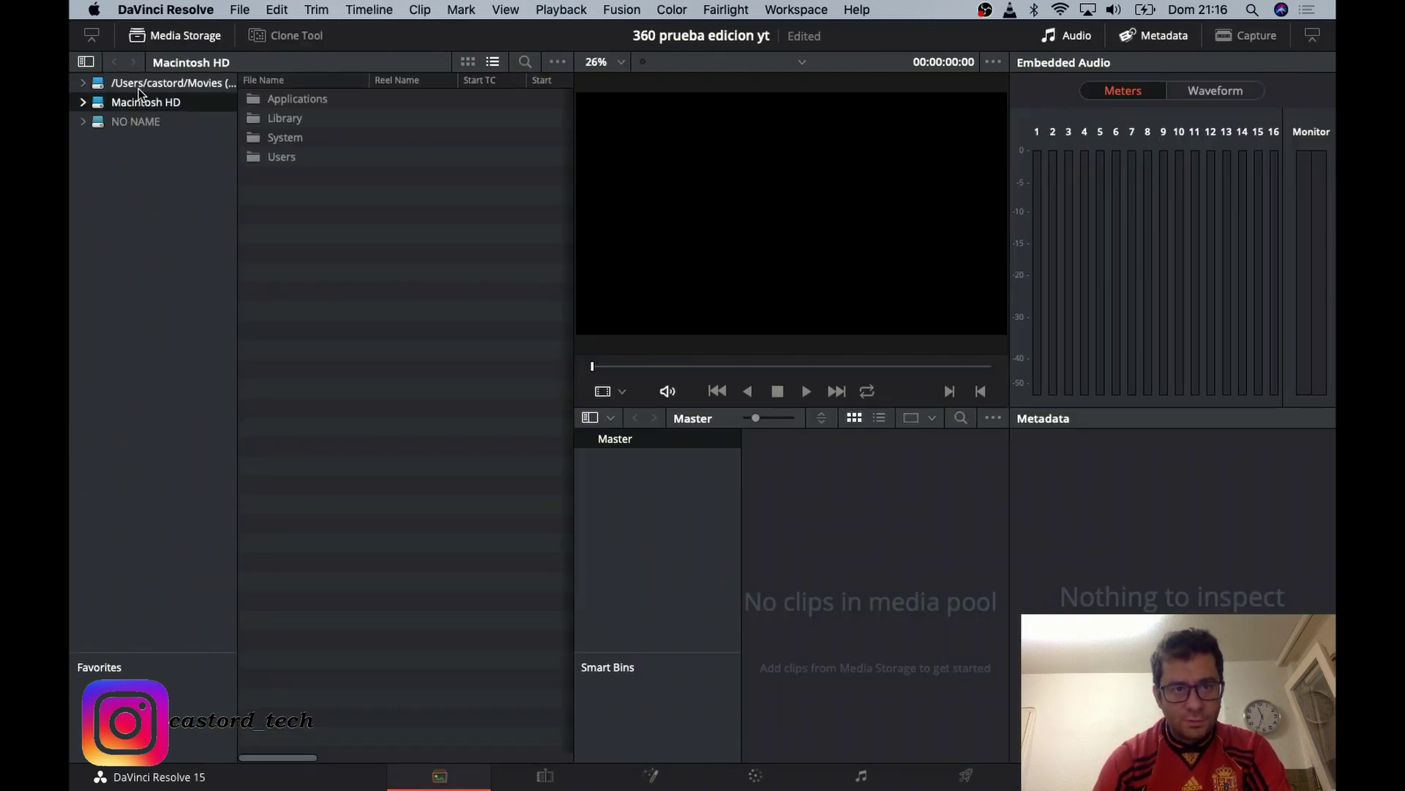
{"action": "double_click", "coordinate": [279, 158]}
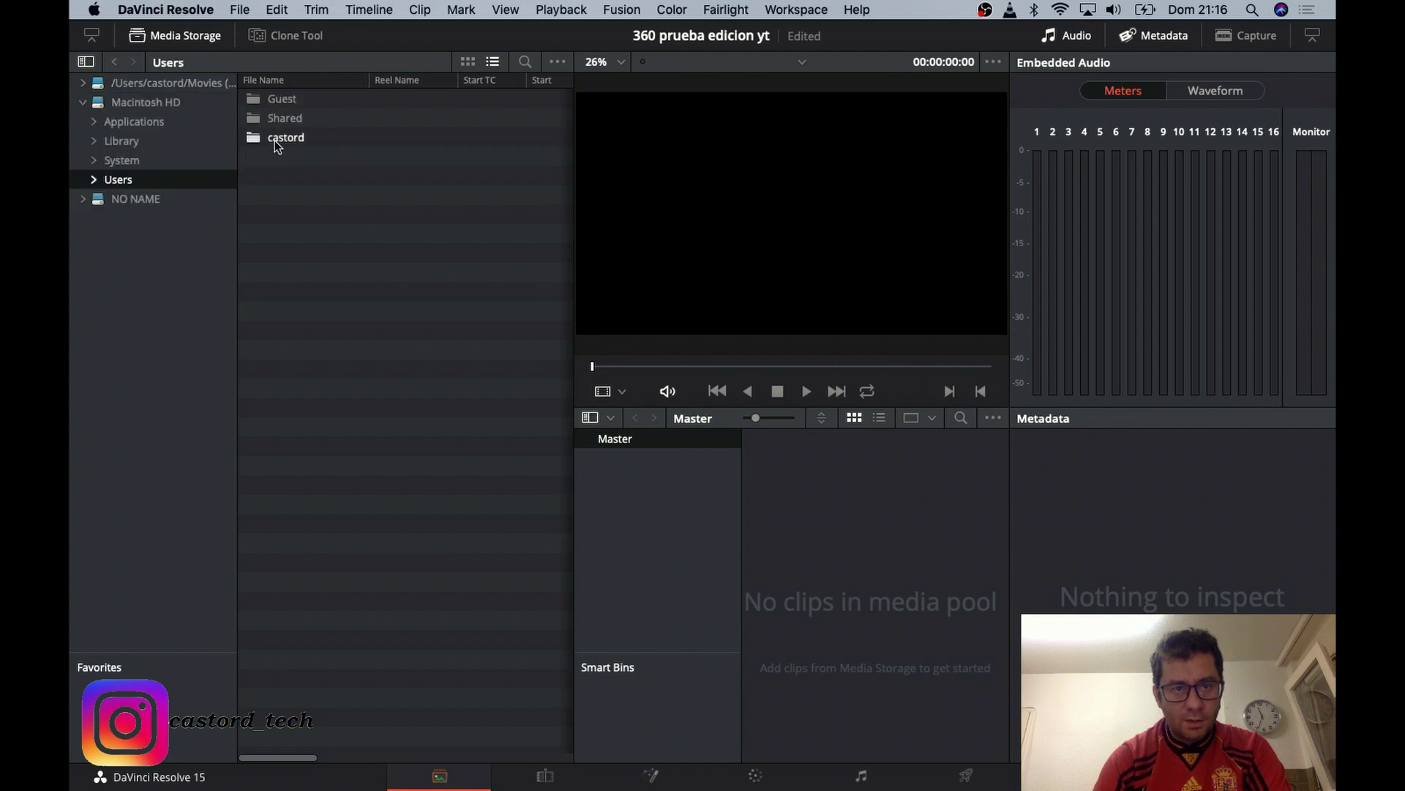
{"action": "double_click", "coordinate": [279, 140]}
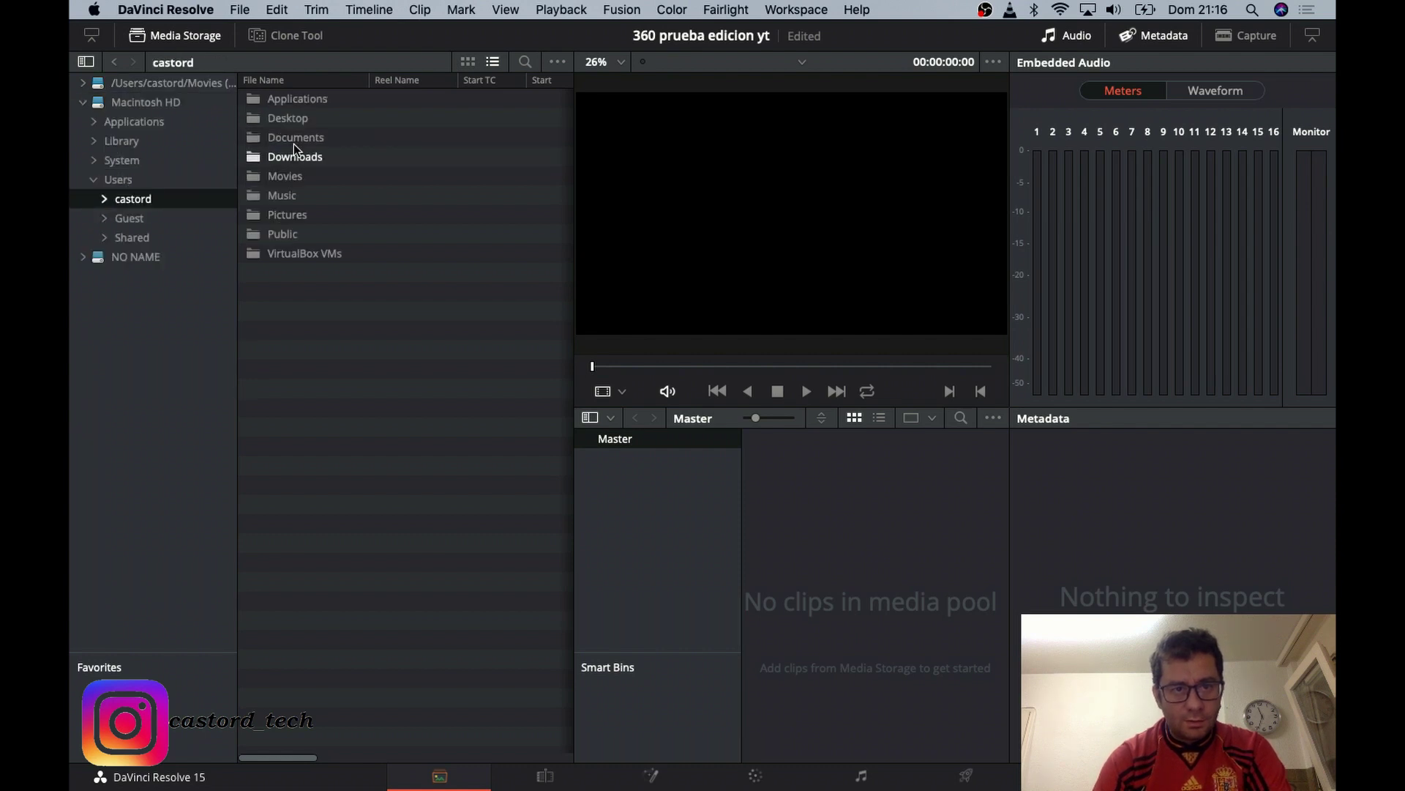
{"action": "double_click", "coordinate": [295, 139]}
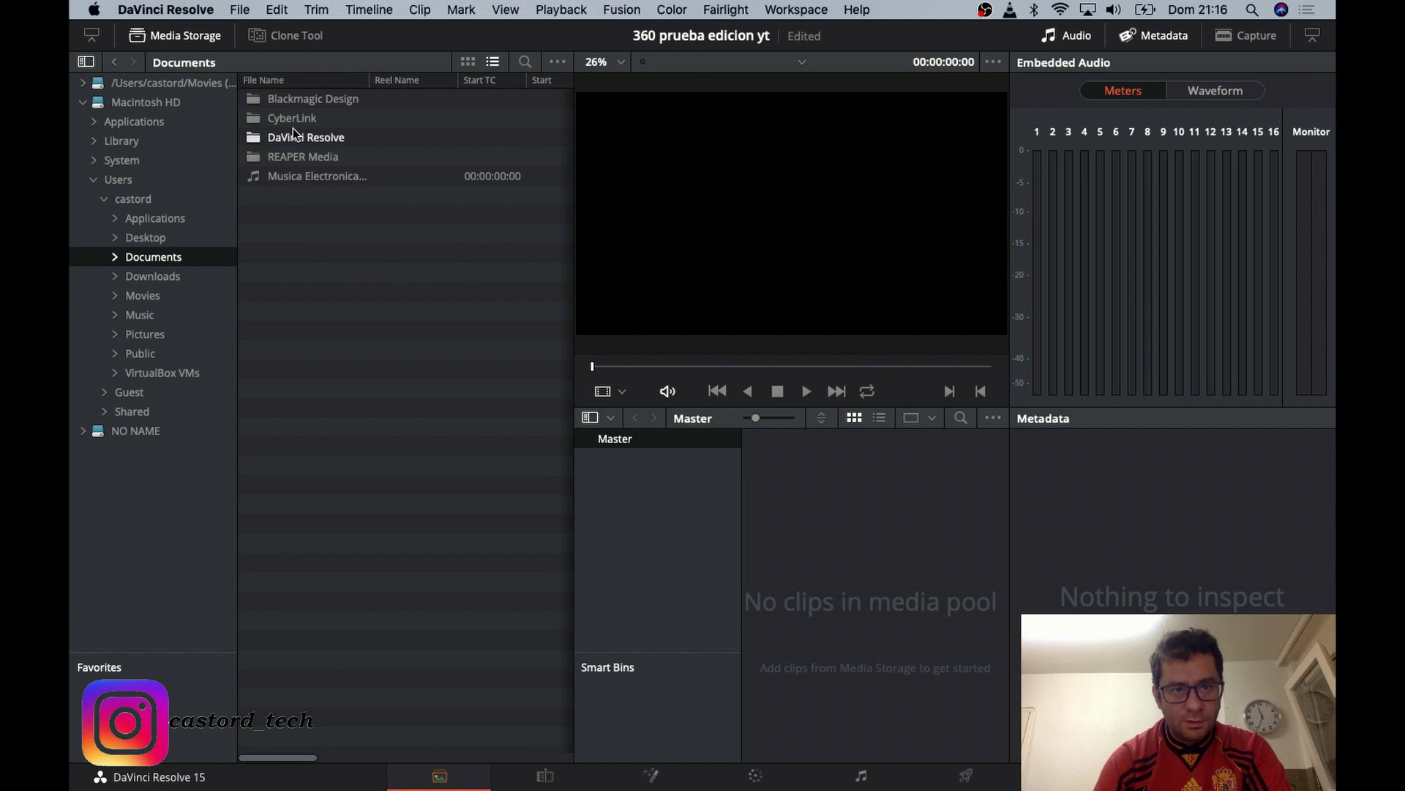
{"action": "double_click", "coordinate": [292, 121]}
{"action": "double_click", "coordinate": [287, 98]}
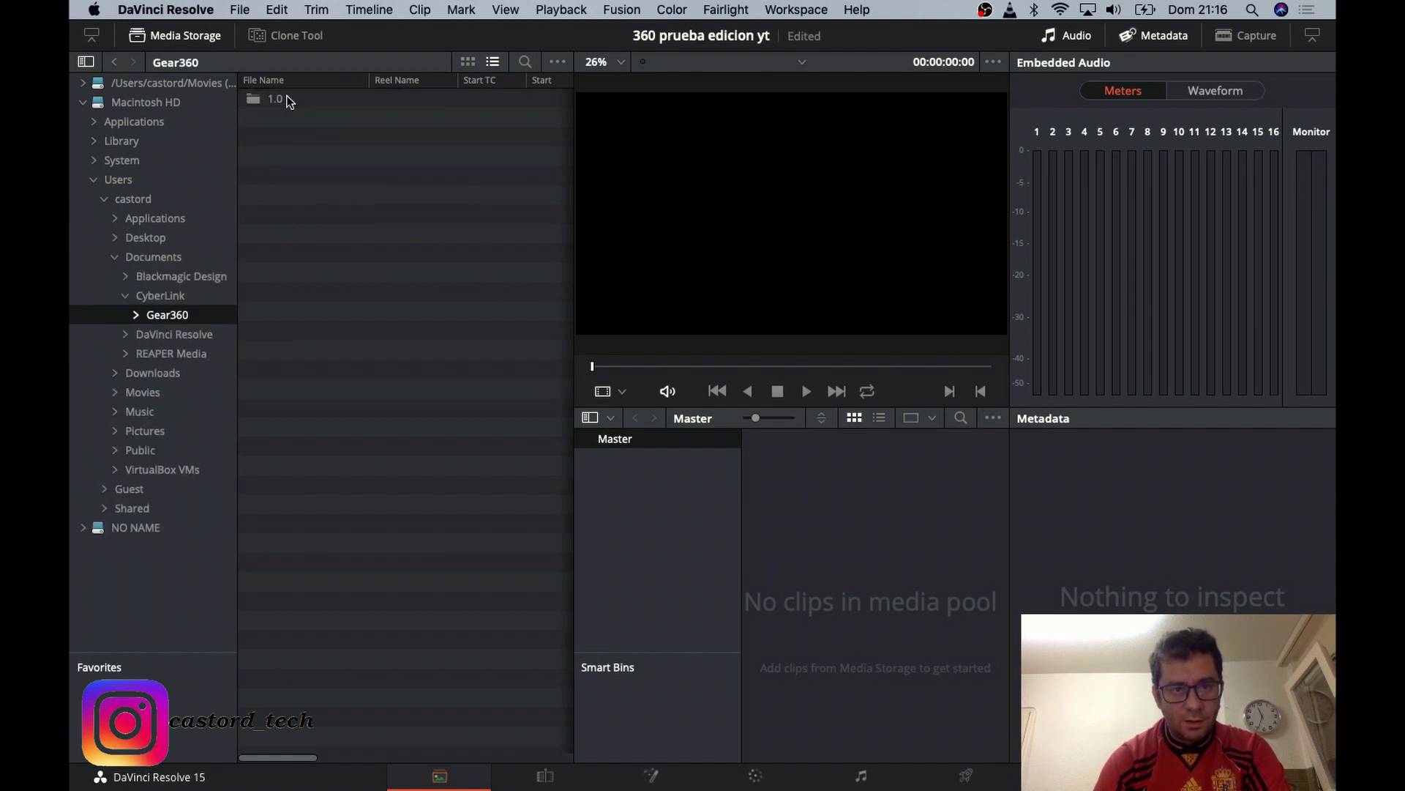
{"action": "double_click", "coordinate": [276, 99]}
{"action": "double_click", "coordinate": [276, 99]}
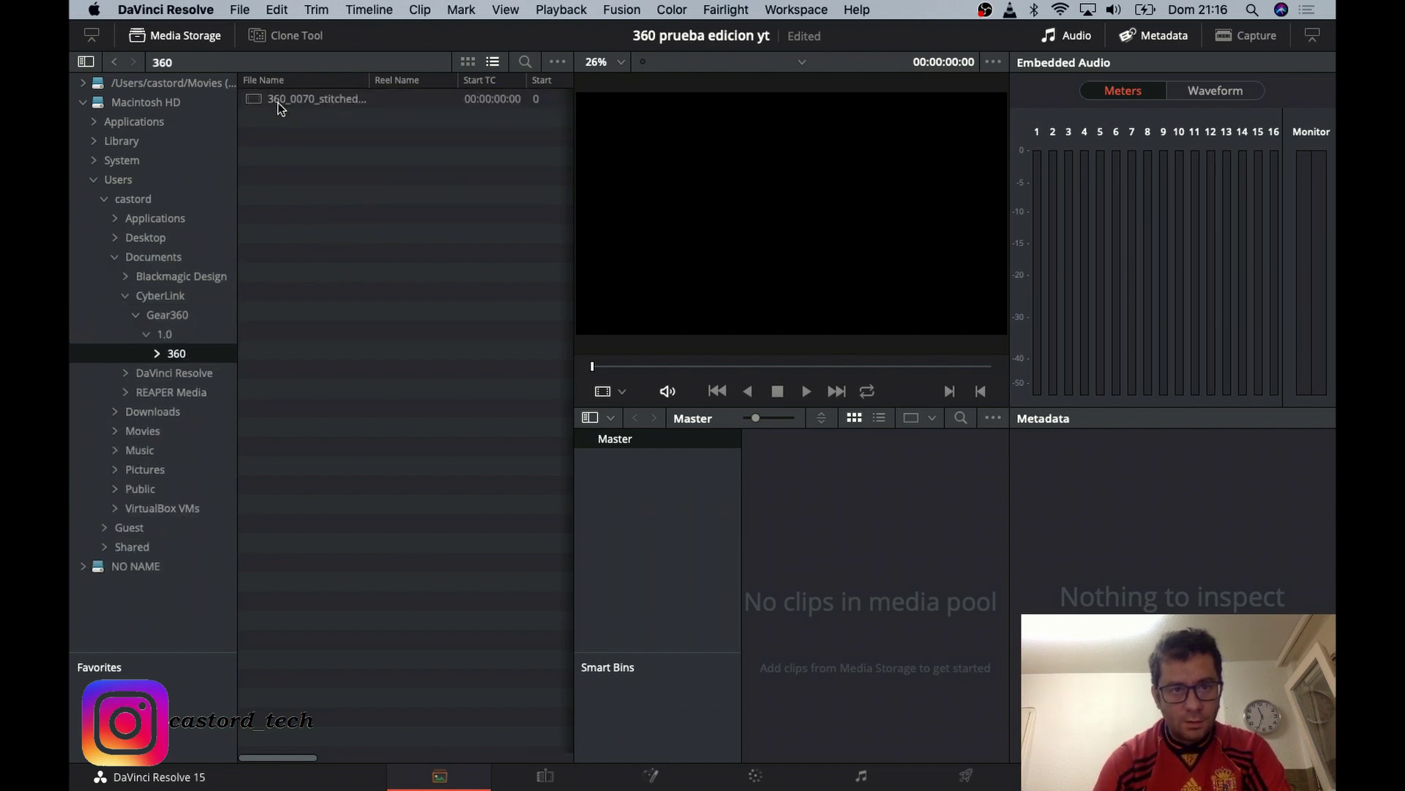
Add 360_0070_stitched_injected.MP4 (4096 x 2048, 24 fps) to the media pool.
{"action": "left_click", "coordinate": [341, 106]}
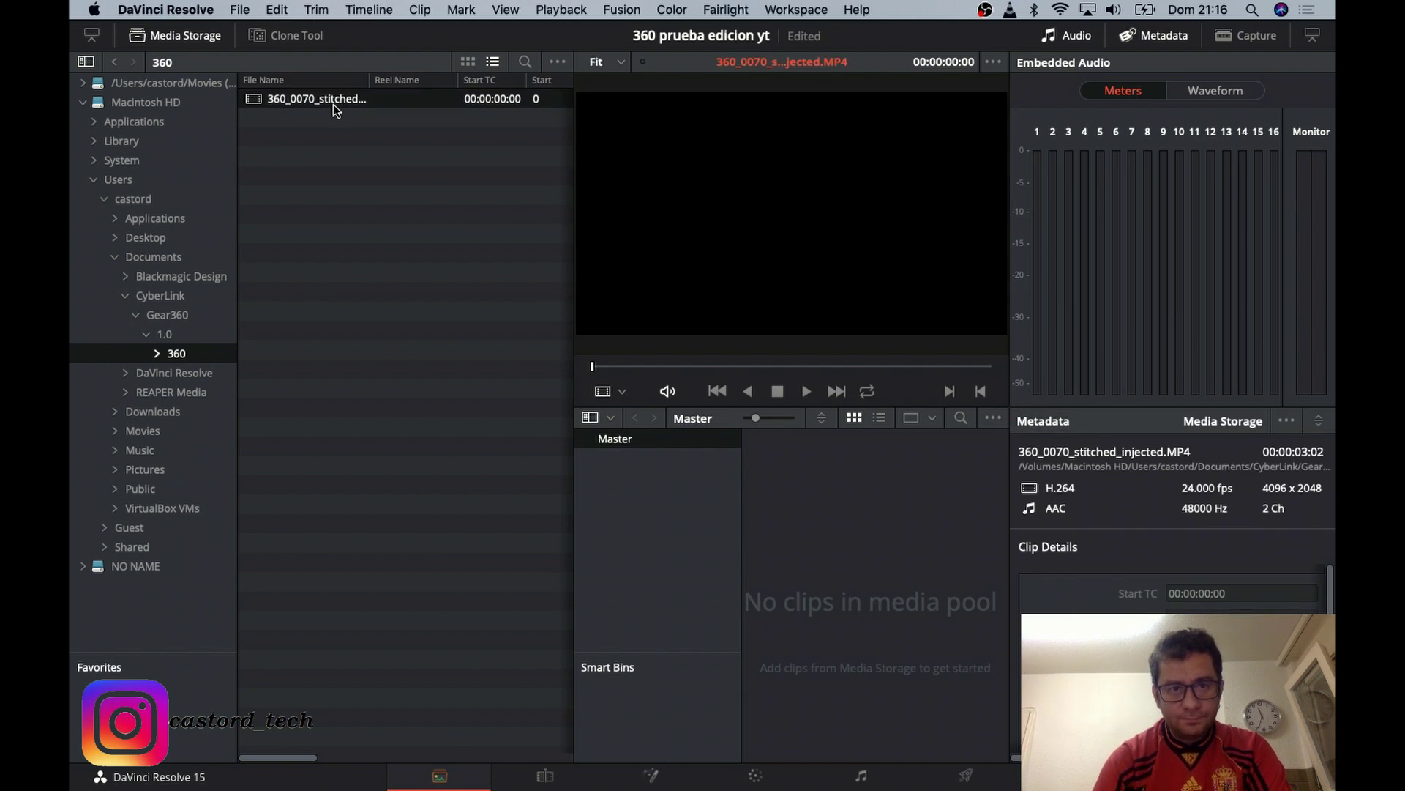
{"action": "mouse_move", "coordinate": [329, 104]}
{"action": "left_mouse_down"}
{"action": "mouse_move", "coordinate": [661, 272]}
{"action": "mouse_move", "coordinate": [762, 461]}
{"action": "left_mouse_up"}
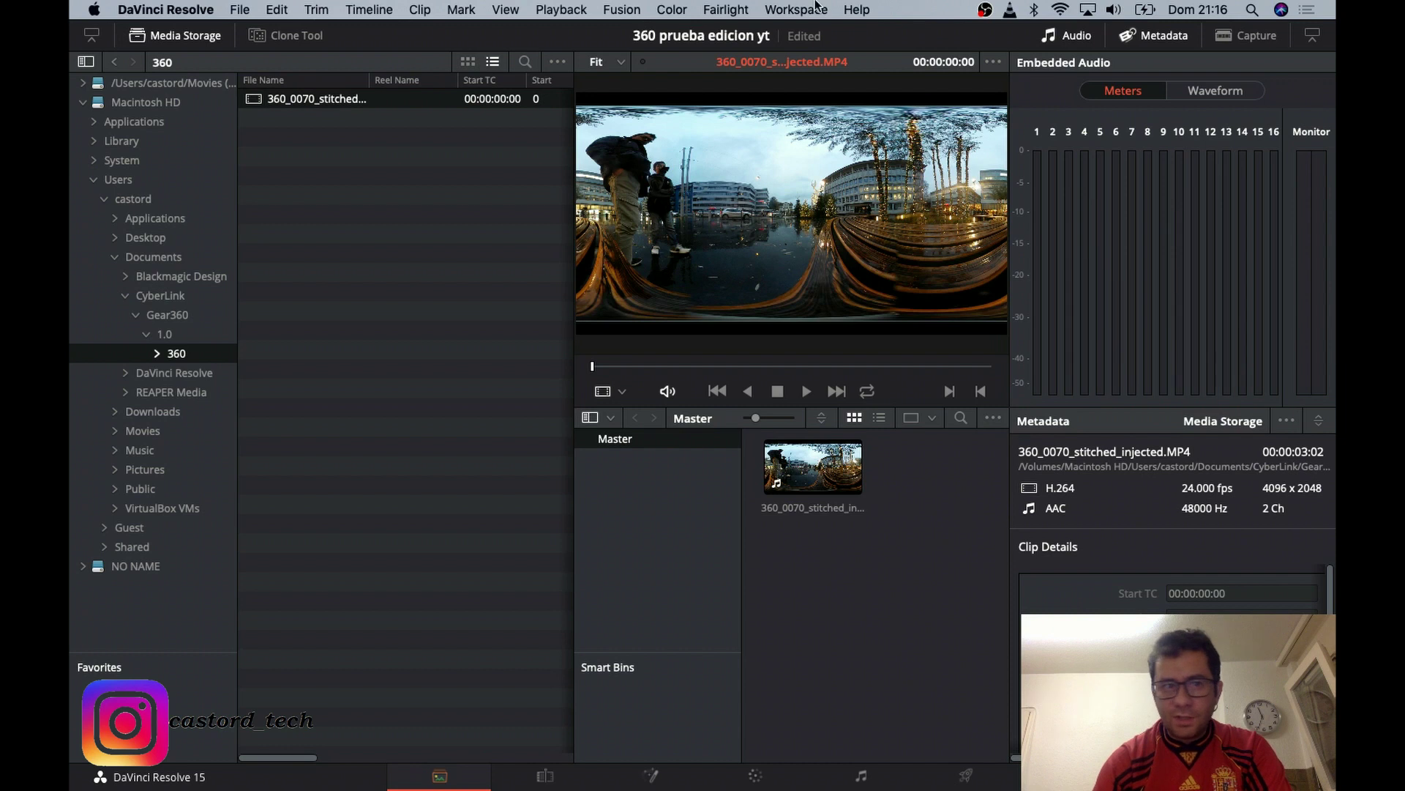
{"action": "left_click", "coordinate": [154, 11]}
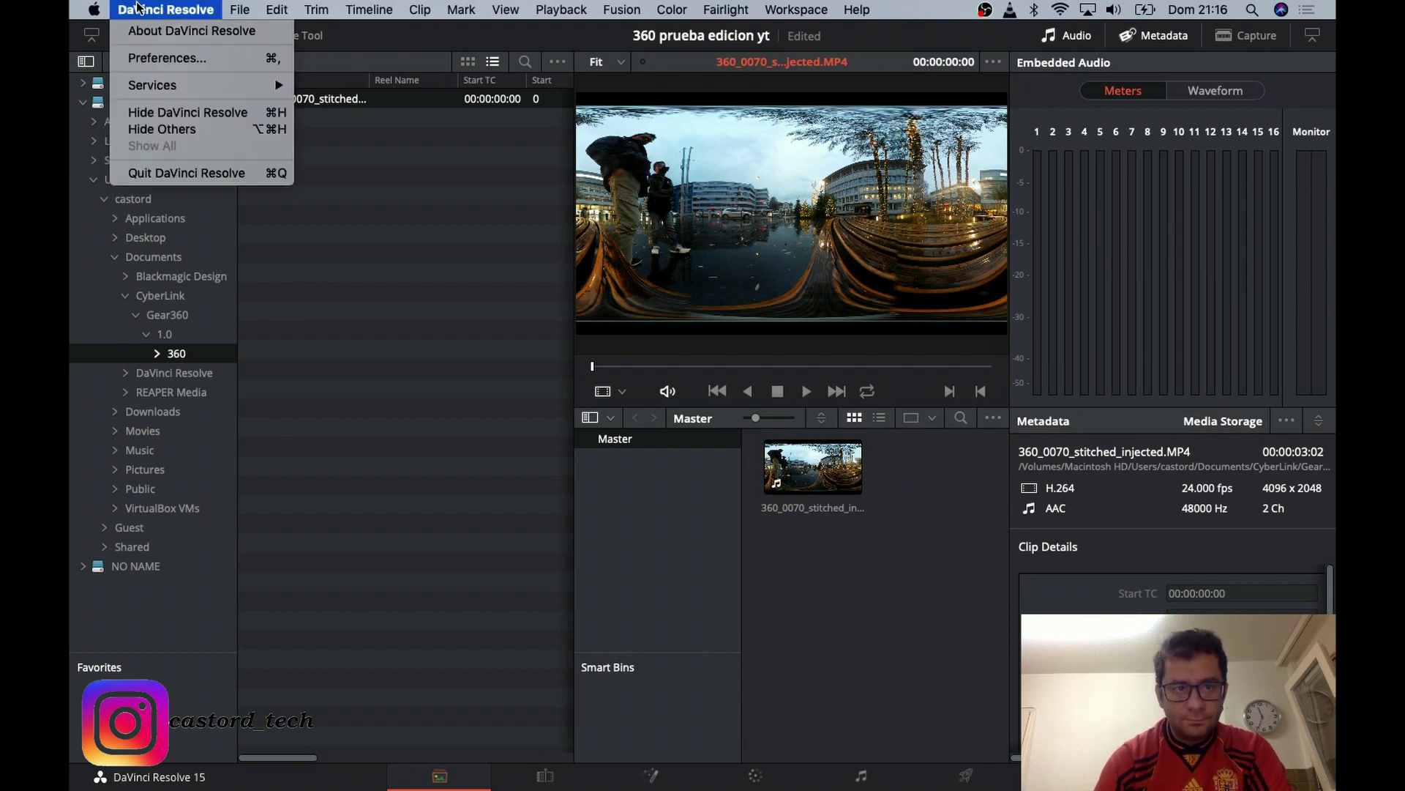
Hide DaVinci Resolve, return to Gear 360, and select 360_0068.MP4, now processing at 2%.
{"action": "left_click", "coordinate": [156, 113]}
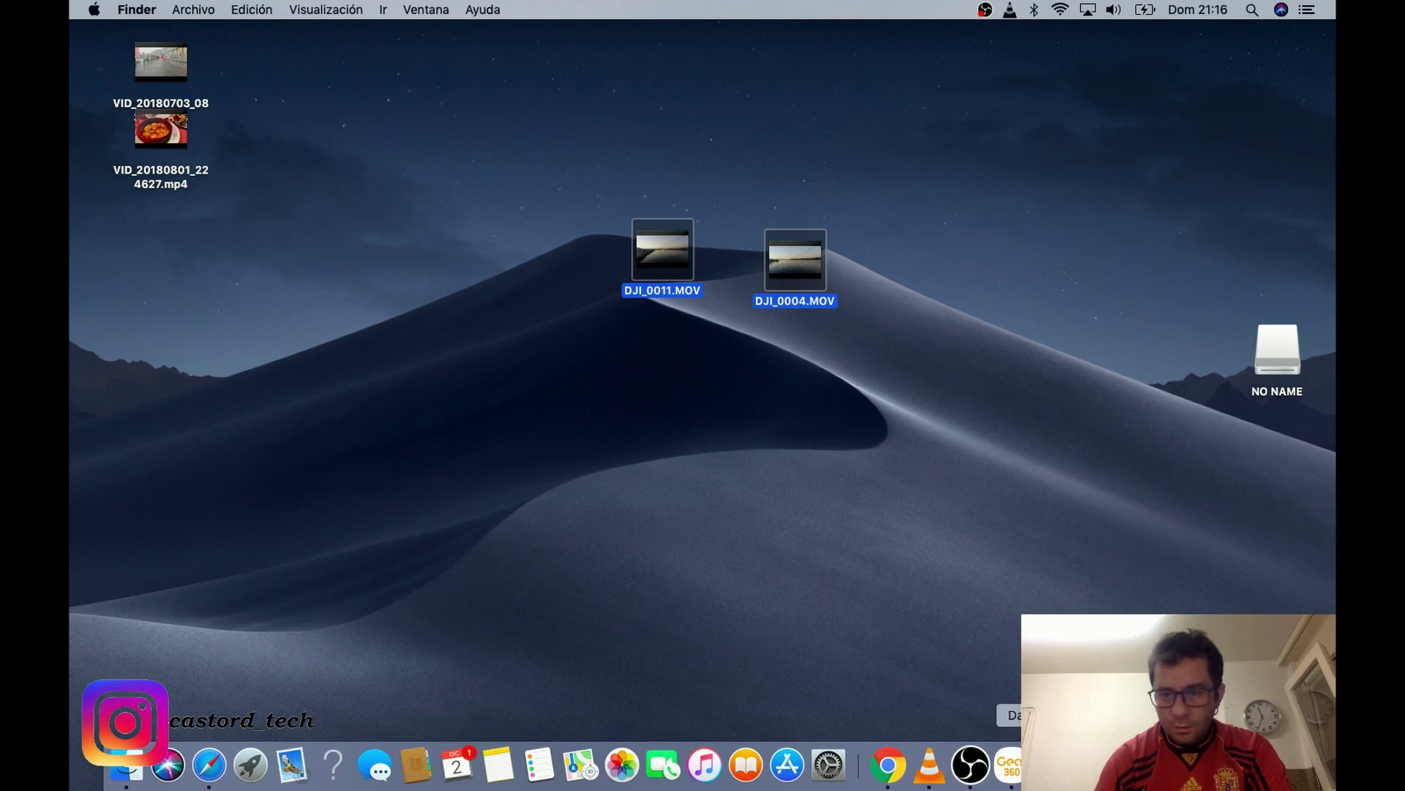
{"action": "left_click", "coordinate": [1008, 765]}
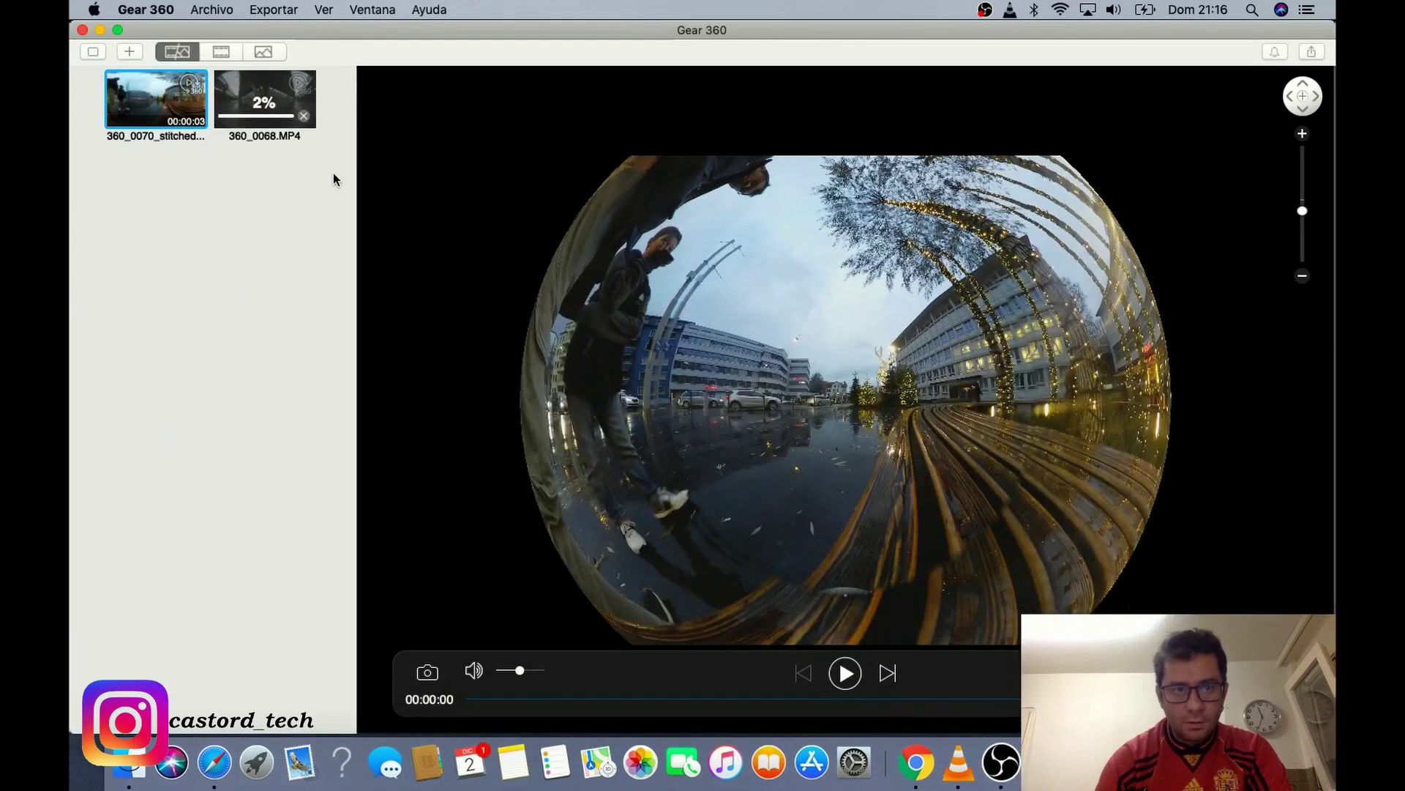
{"action": "left_click", "coordinate": [279, 79]}
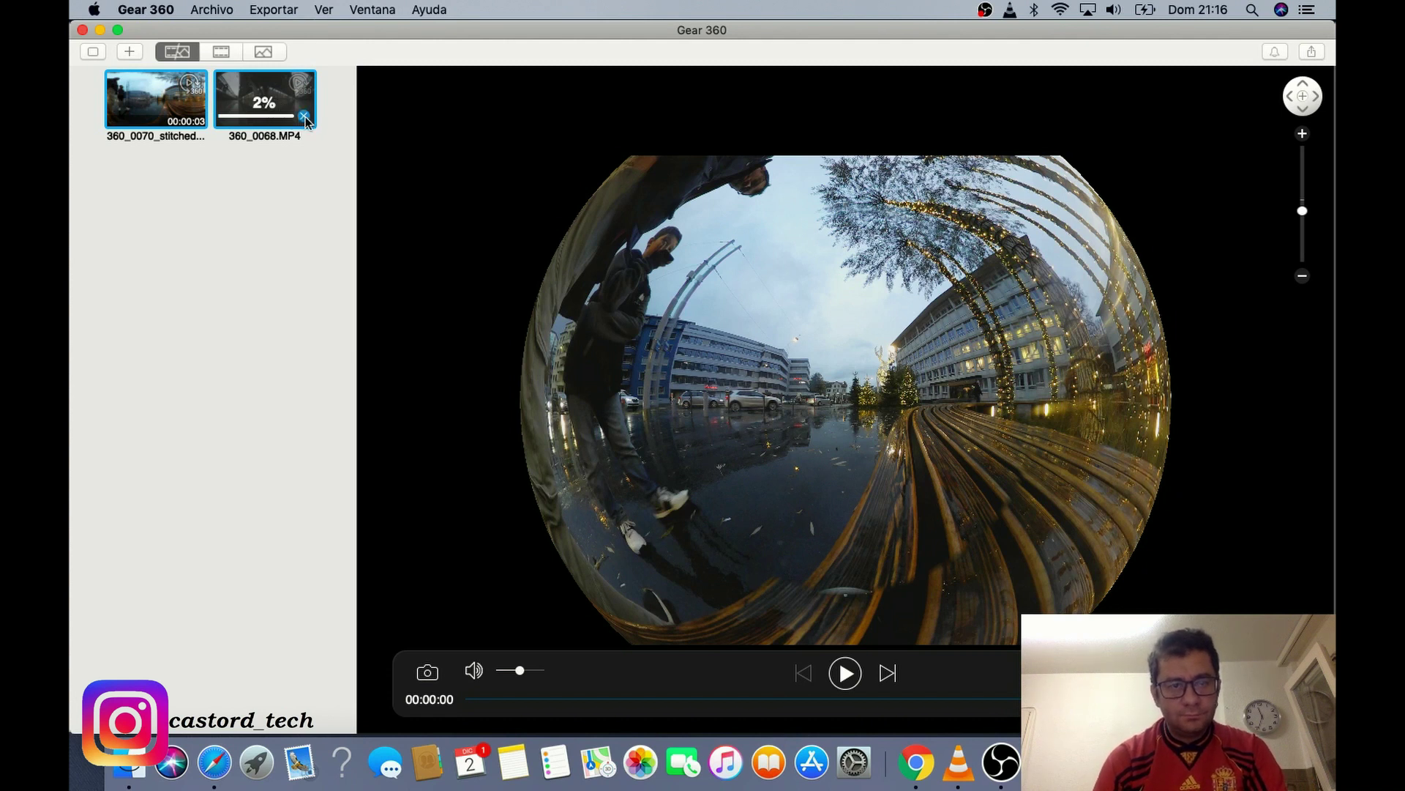
Pick 360_0069.MP4 from the camera's 100PHOTO folder and load it into Gear 360.
{"action": "left_click", "coordinate": [130, 53]}
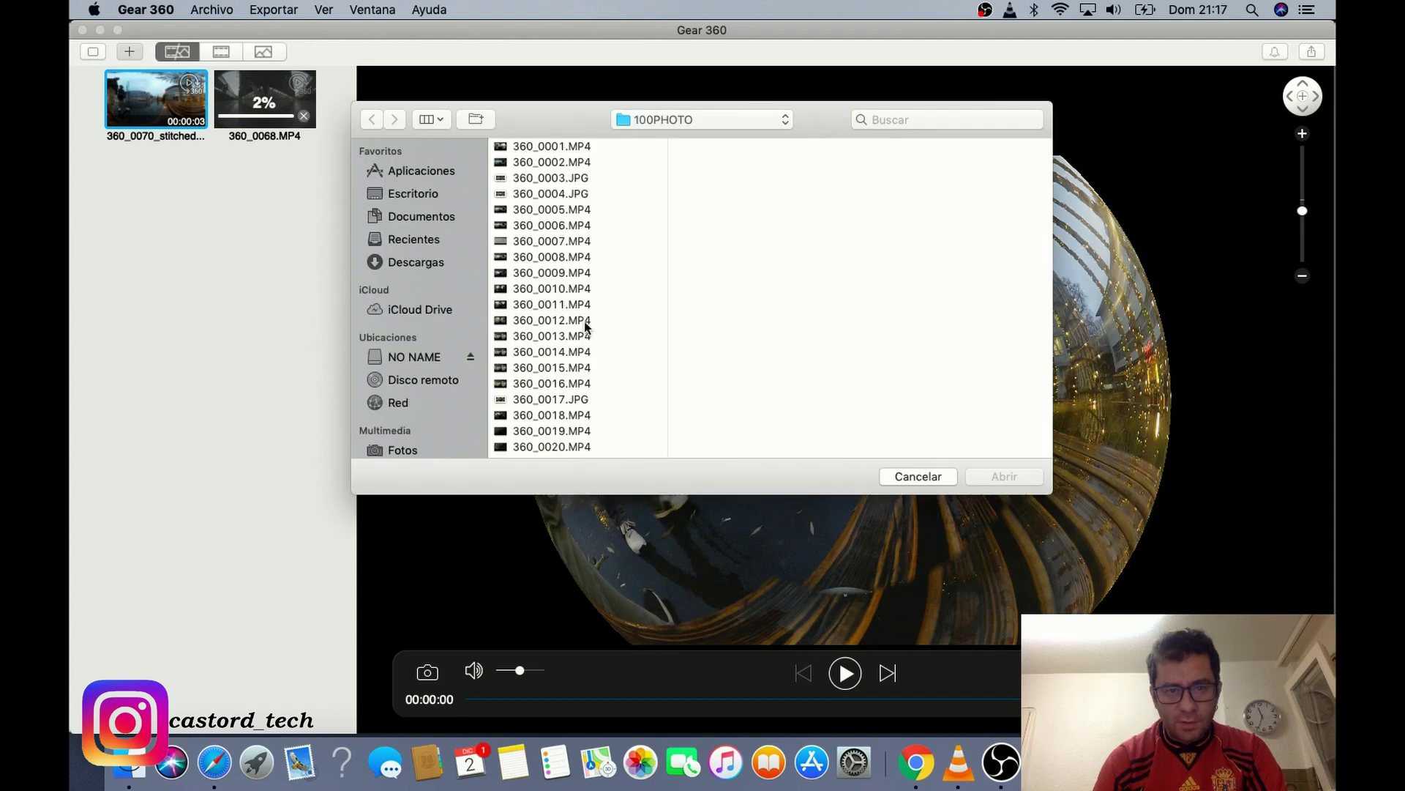
{"action": "scroll", "coordinate": [578, 337], "scroll_direction": "down", "scroll_amount": 5}
{"action": "scroll", "coordinate": [579, 344], "scroll_direction": "down", "scroll_amount": 5}
{"action": "scroll", "coordinate": [578, 344], "scroll_direction": "down", "scroll_amount": 10}
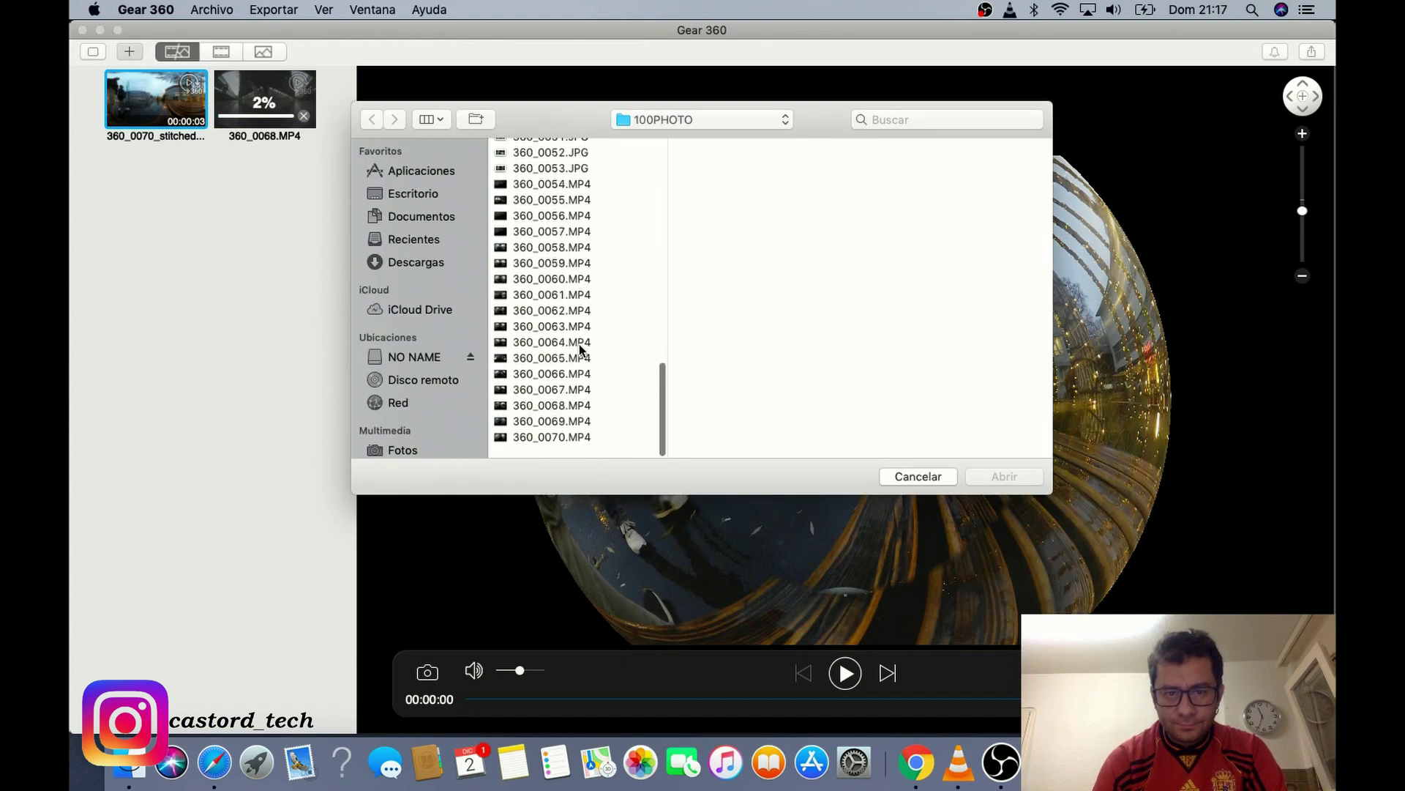
{"action": "left_click", "coordinate": [542, 433]}
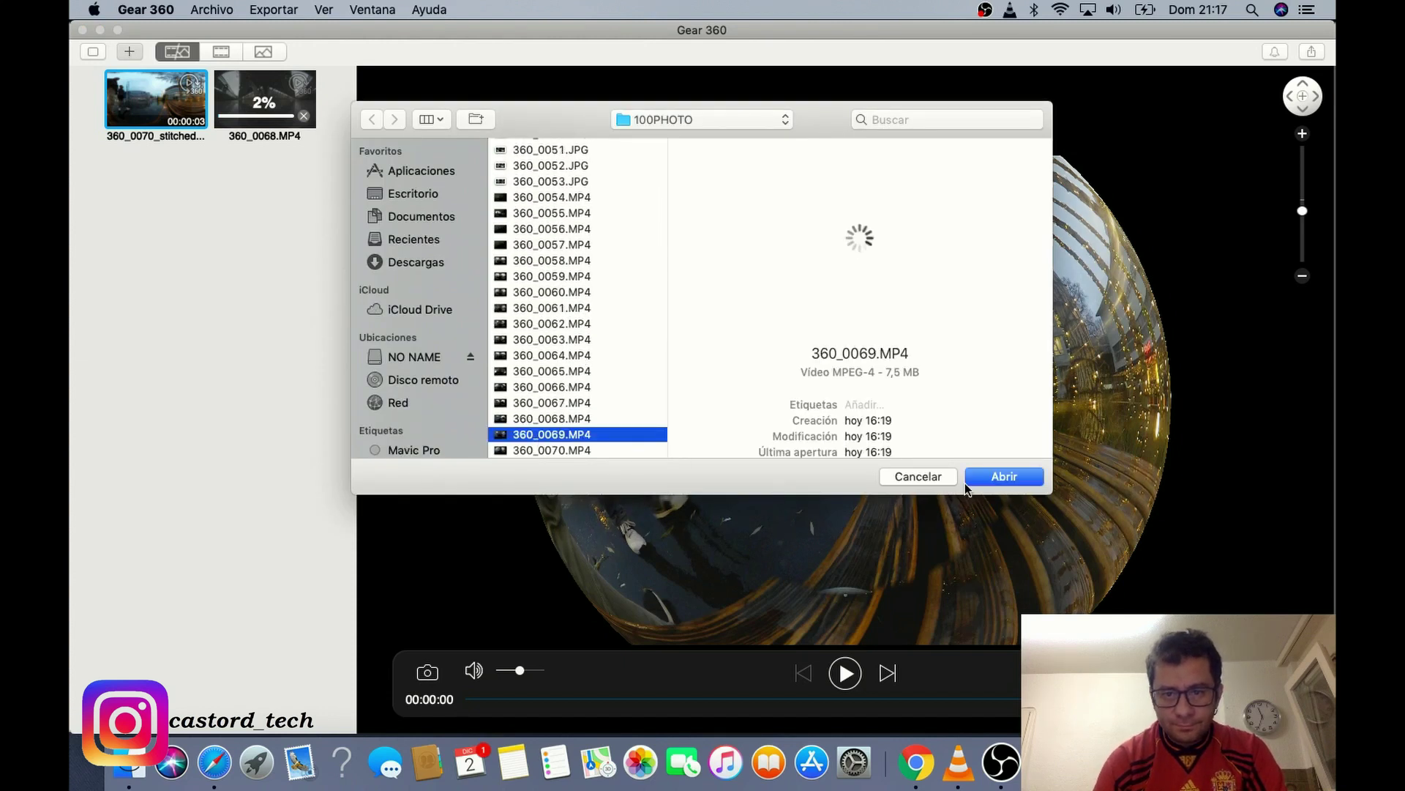
{"action": "left_click", "coordinate": [1009, 478]}
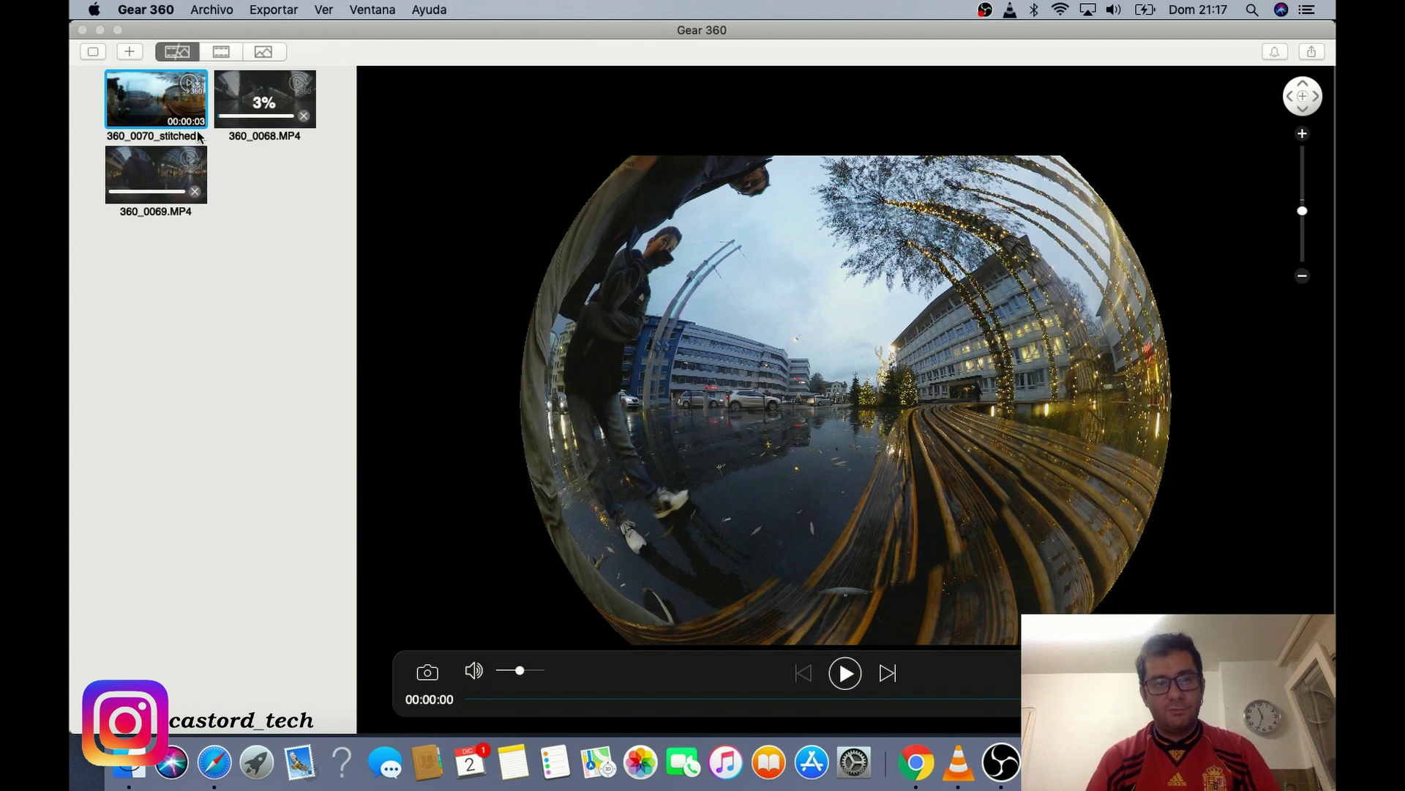
Select 360_0069.MP4 to preview its raw dual-fisheye footage in the player.
{"action": "key", "text": "Down"}
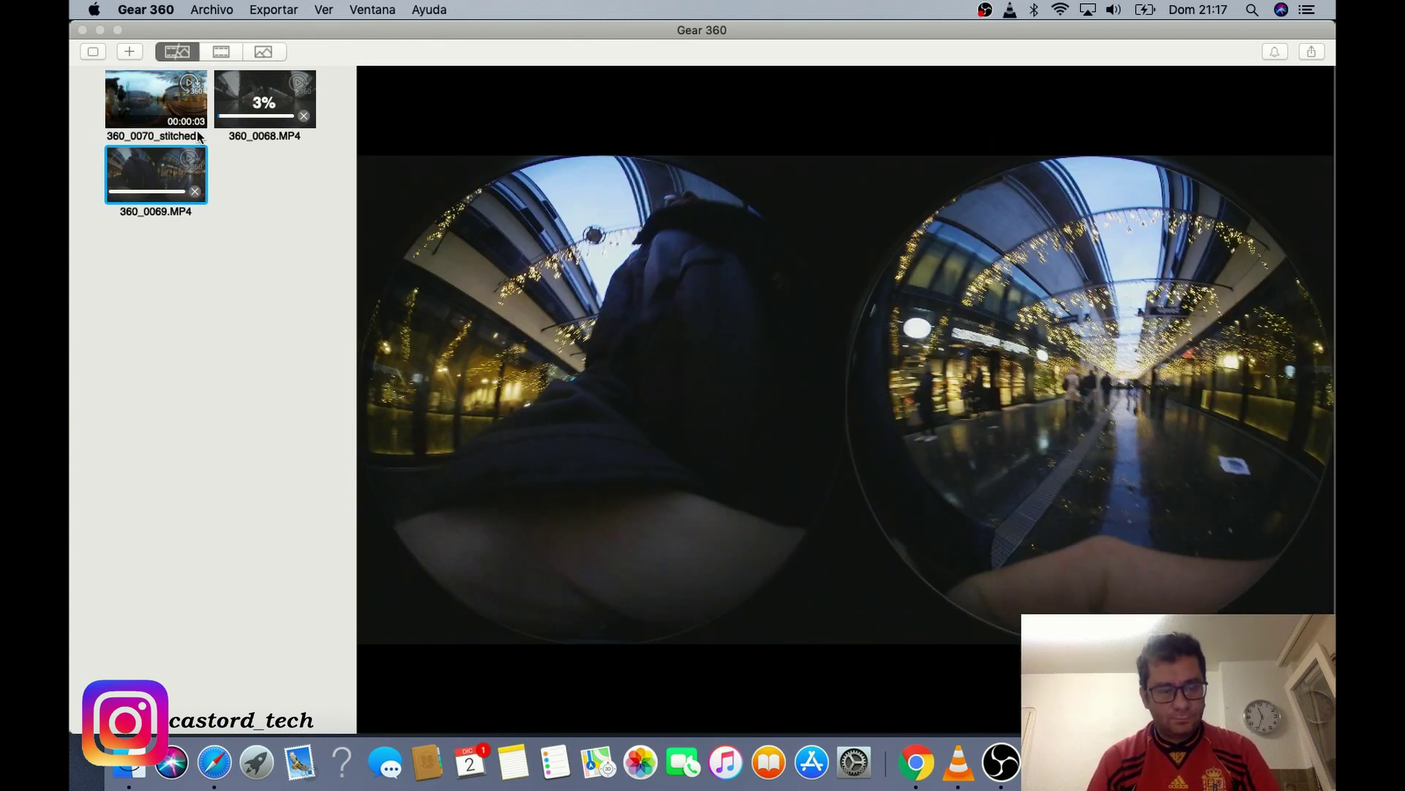
{"action": "mouse_move", "coordinate": [684, 627]}
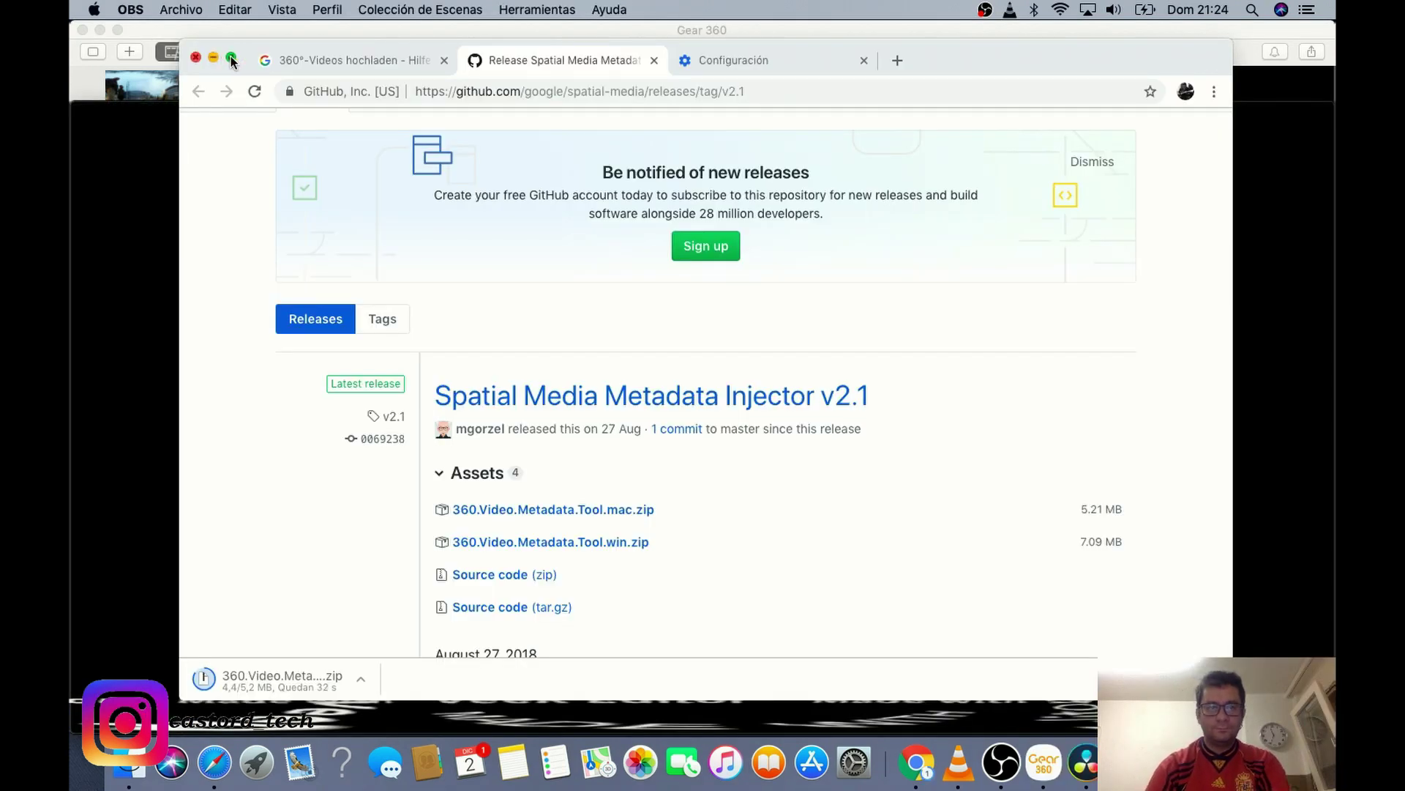
Make the Chrome window with the Spatial Media Metadata Injector v2.1 release page full screen.
{"action": "left_click", "coordinate": [231, 57]}
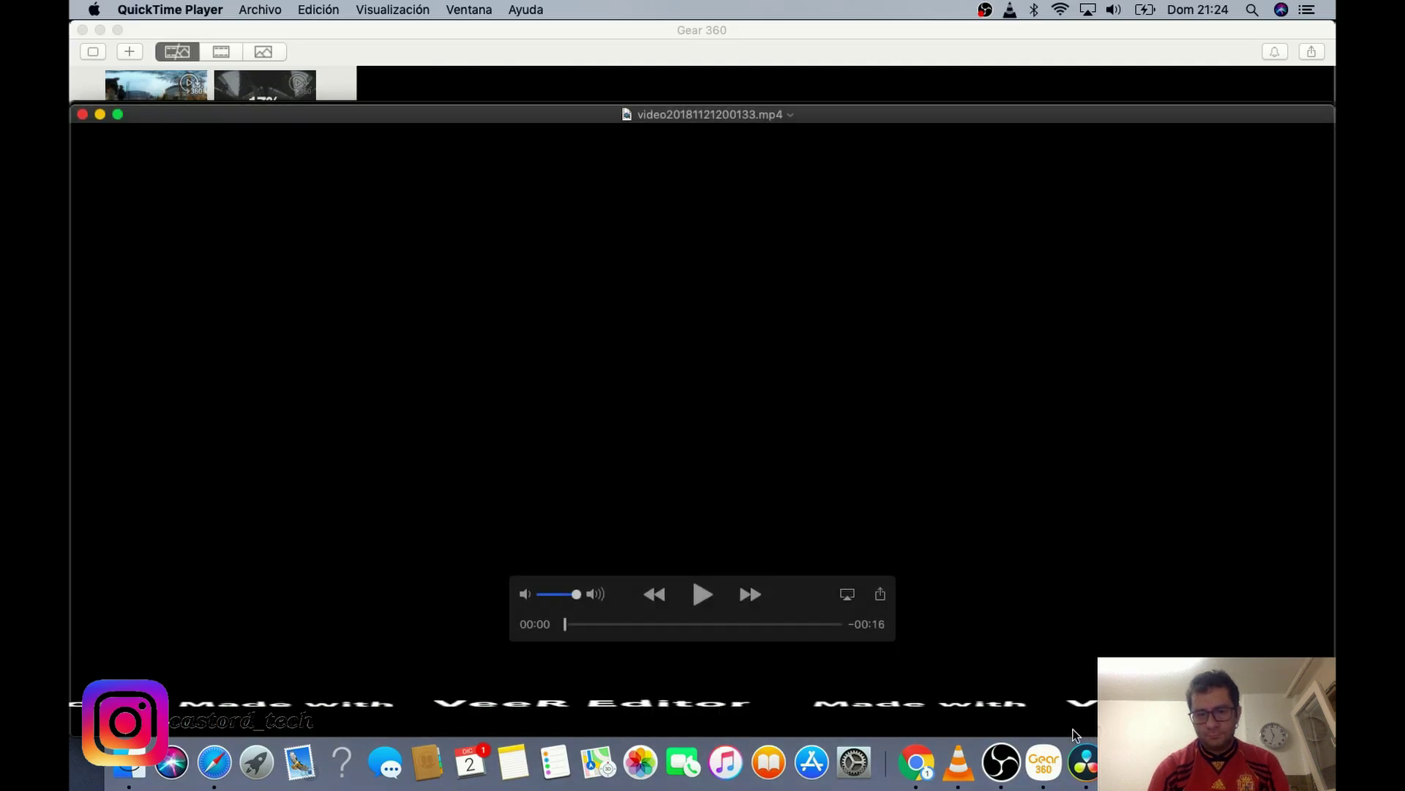
{"action": "left_click", "coordinate": [918, 764]}
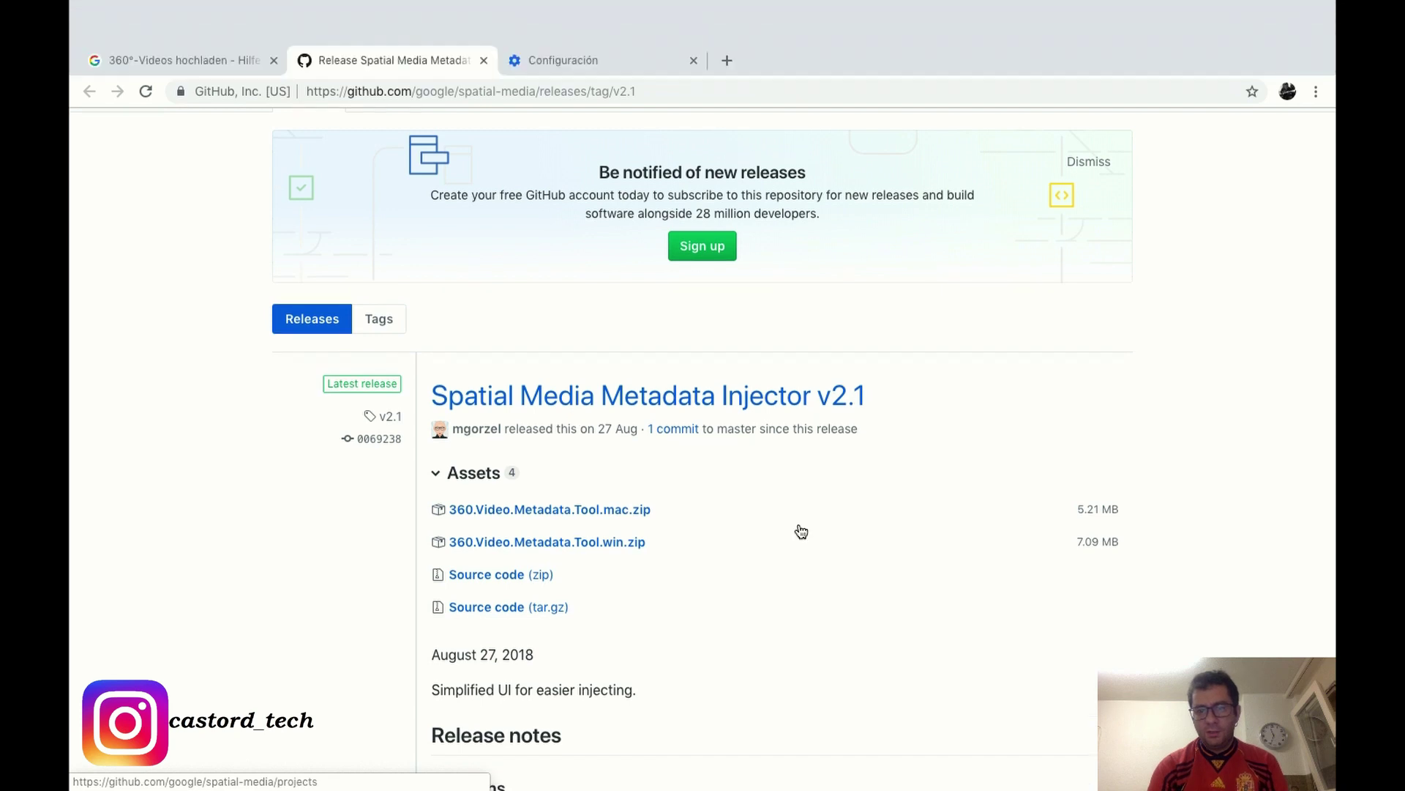
{"action": "mouse_move", "coordinate": [805, 787]}
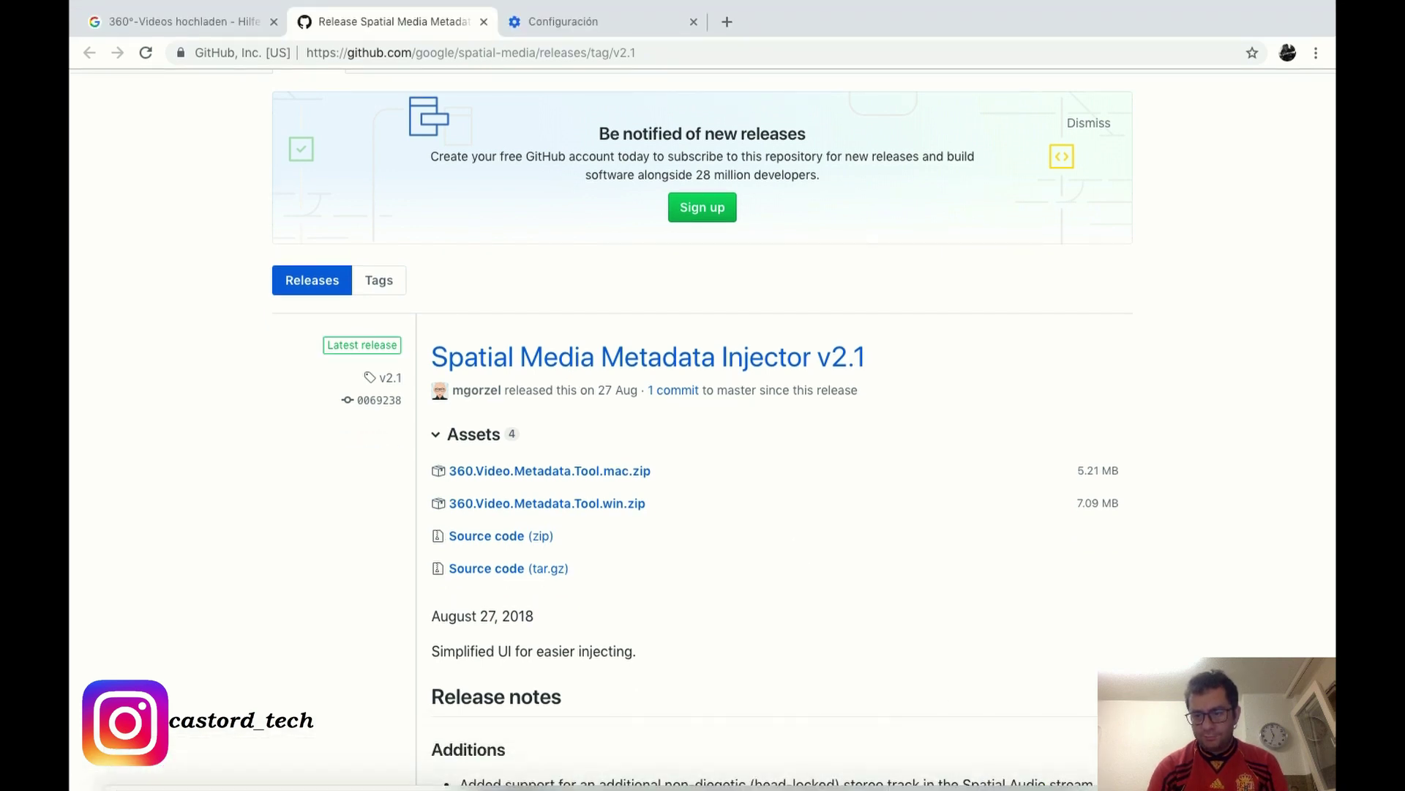
{"action": "key", "text": "ctrl+Left"}
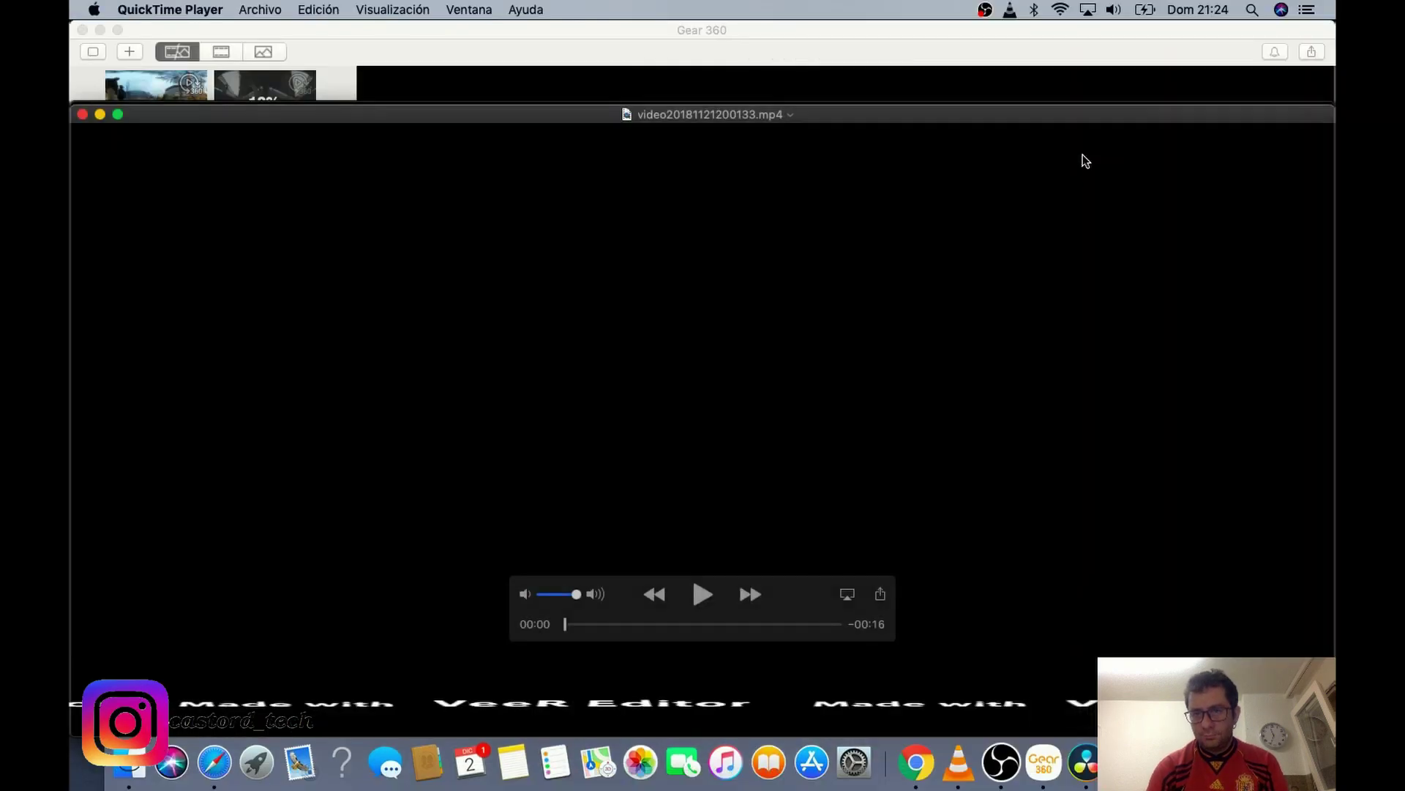
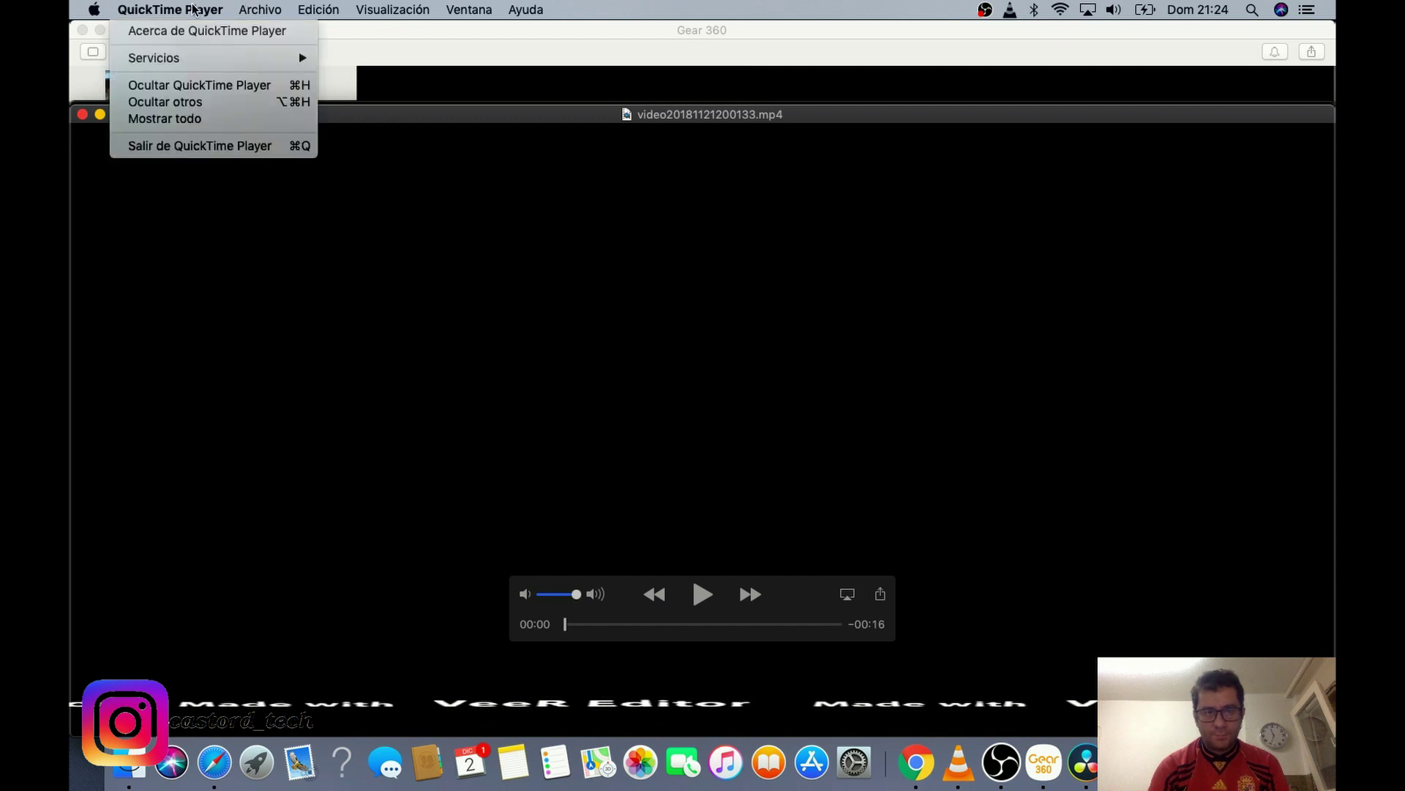
Quit QuickTime Player and minimize the Gear 360 window.
{"action": "left_click", "coordinate": [184, 147]}
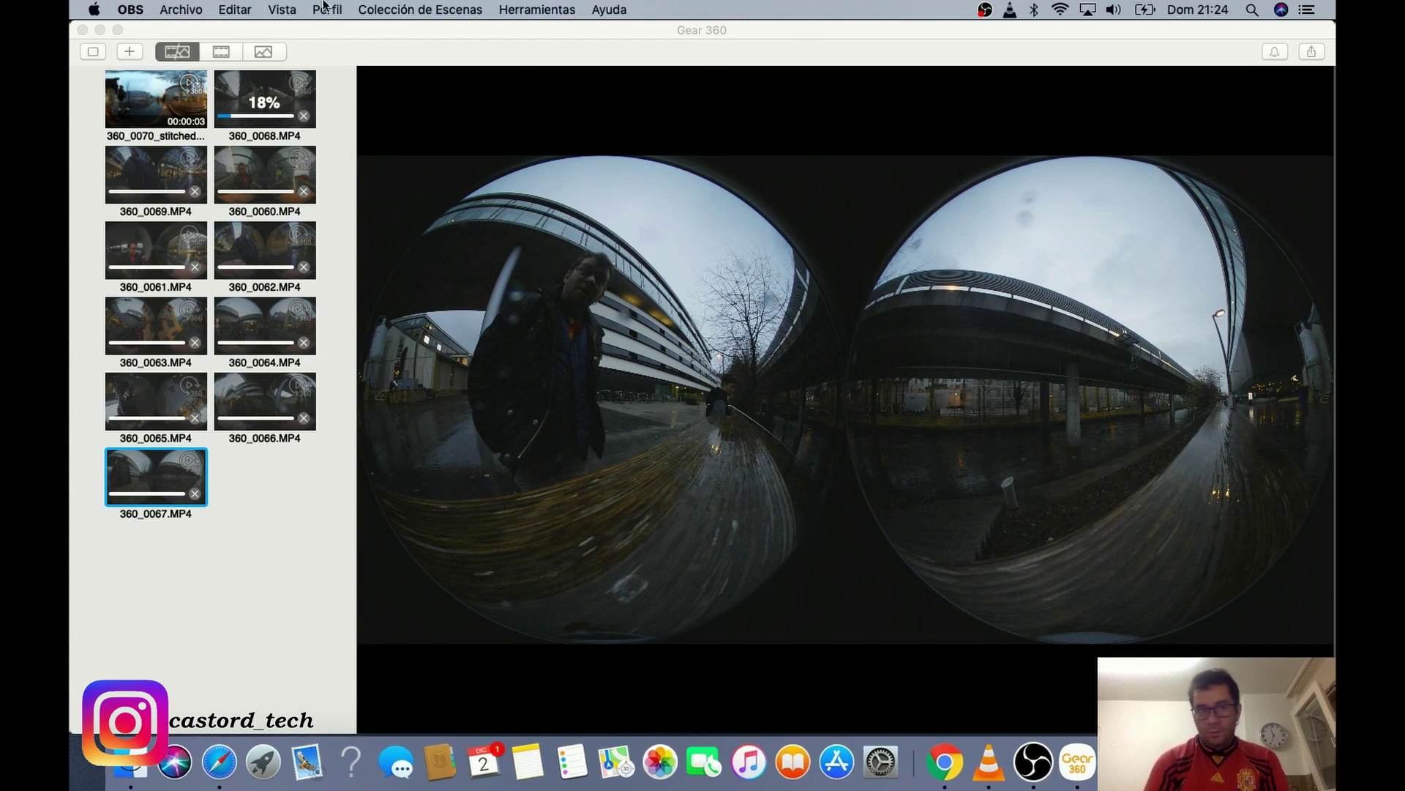
{"action": "left_click", "coordinate": [101, 30]}
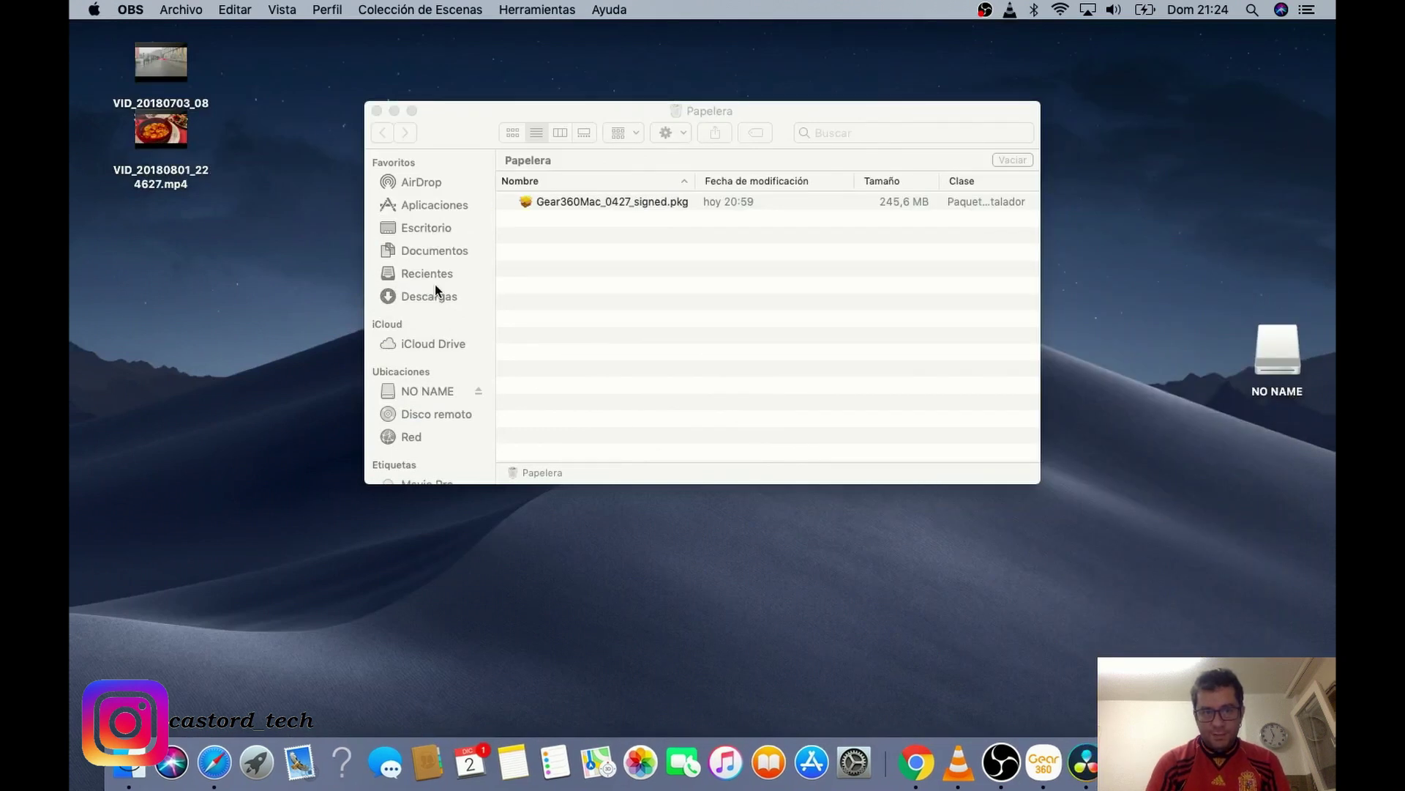
Decompress 360.Video.Metadata.Tool.mac.zip in the Downloads (Descargas) folder.
{"action": "left_click", "coordinate": [416, 300]}
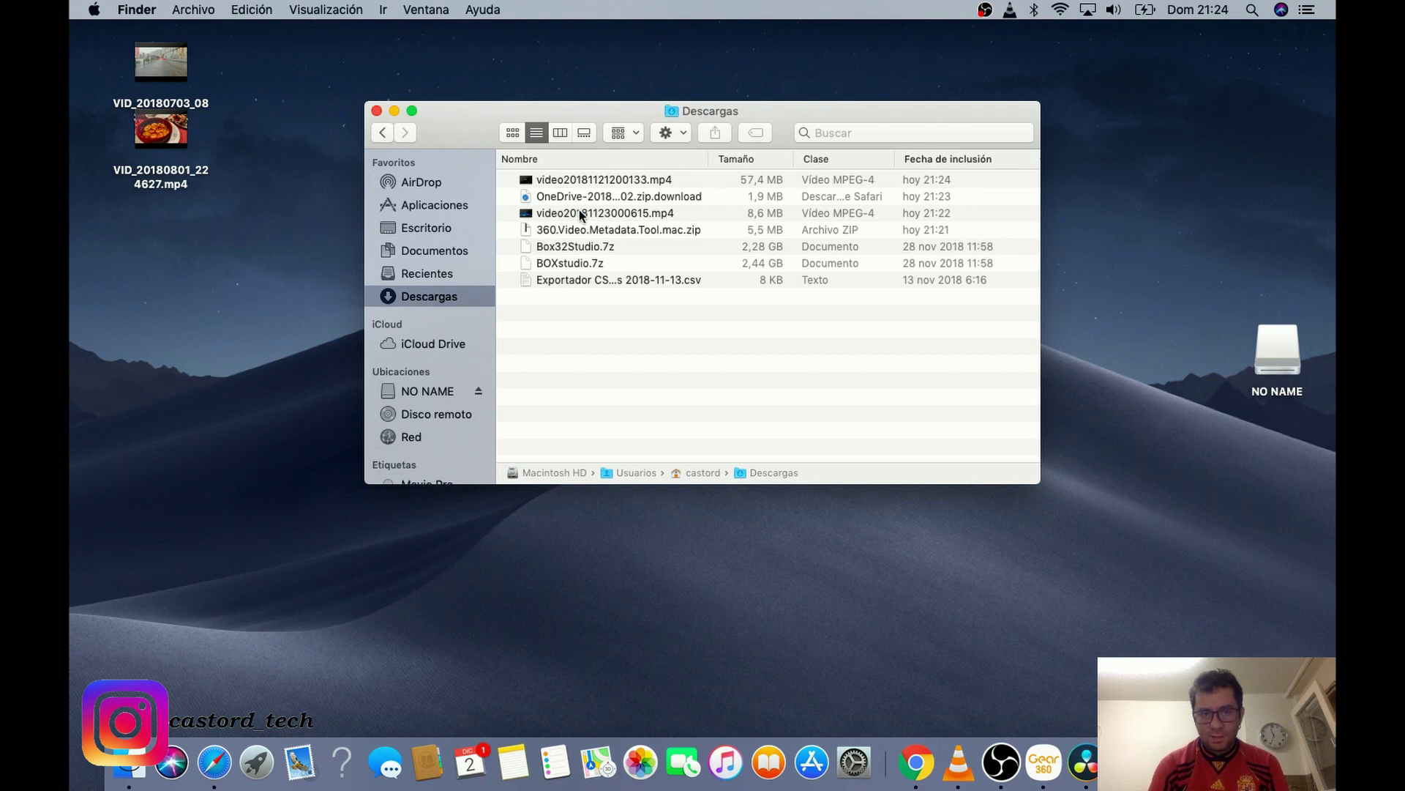
{"action": "left_click", "coordinate": [575, 230]}
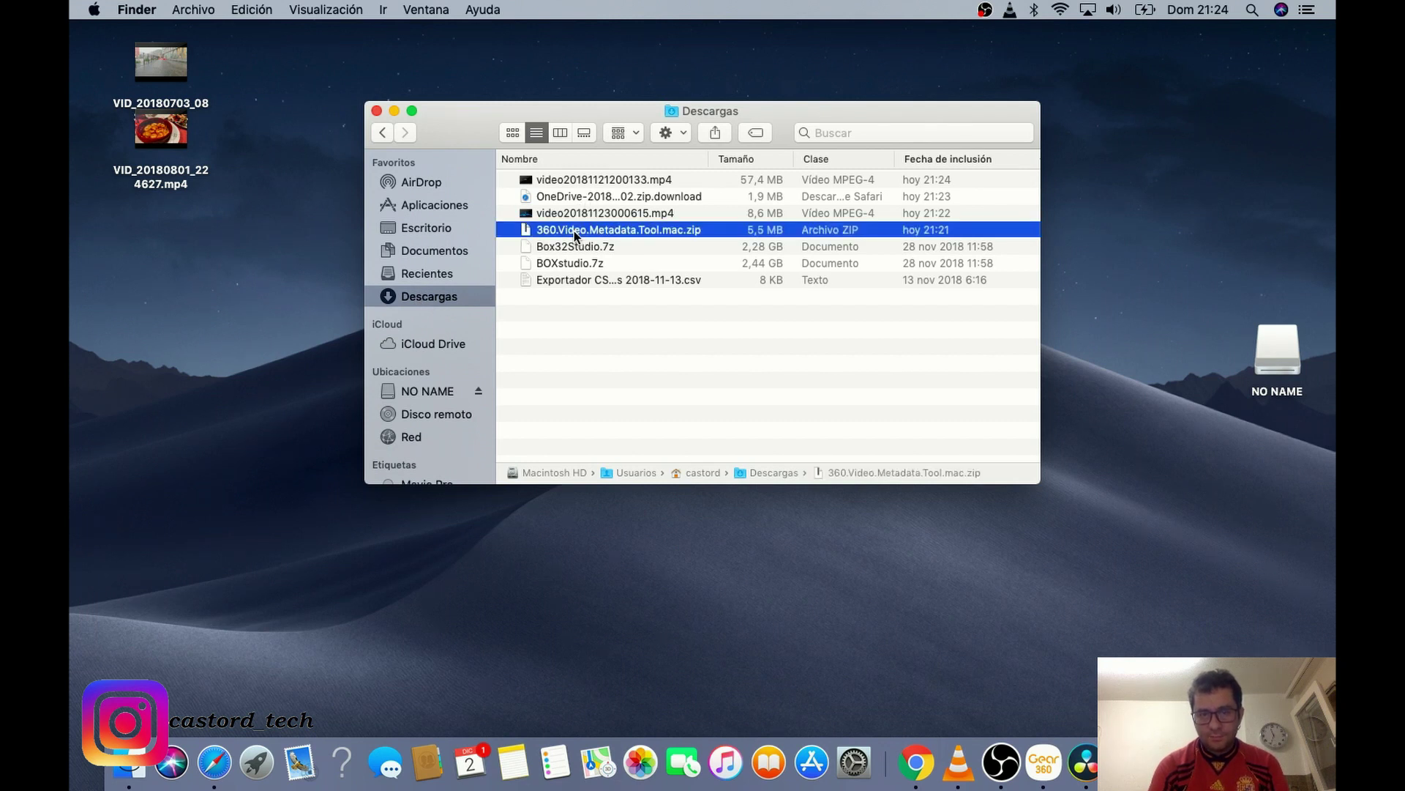
{"action": "double_click", "coordinate": [574, 232]}
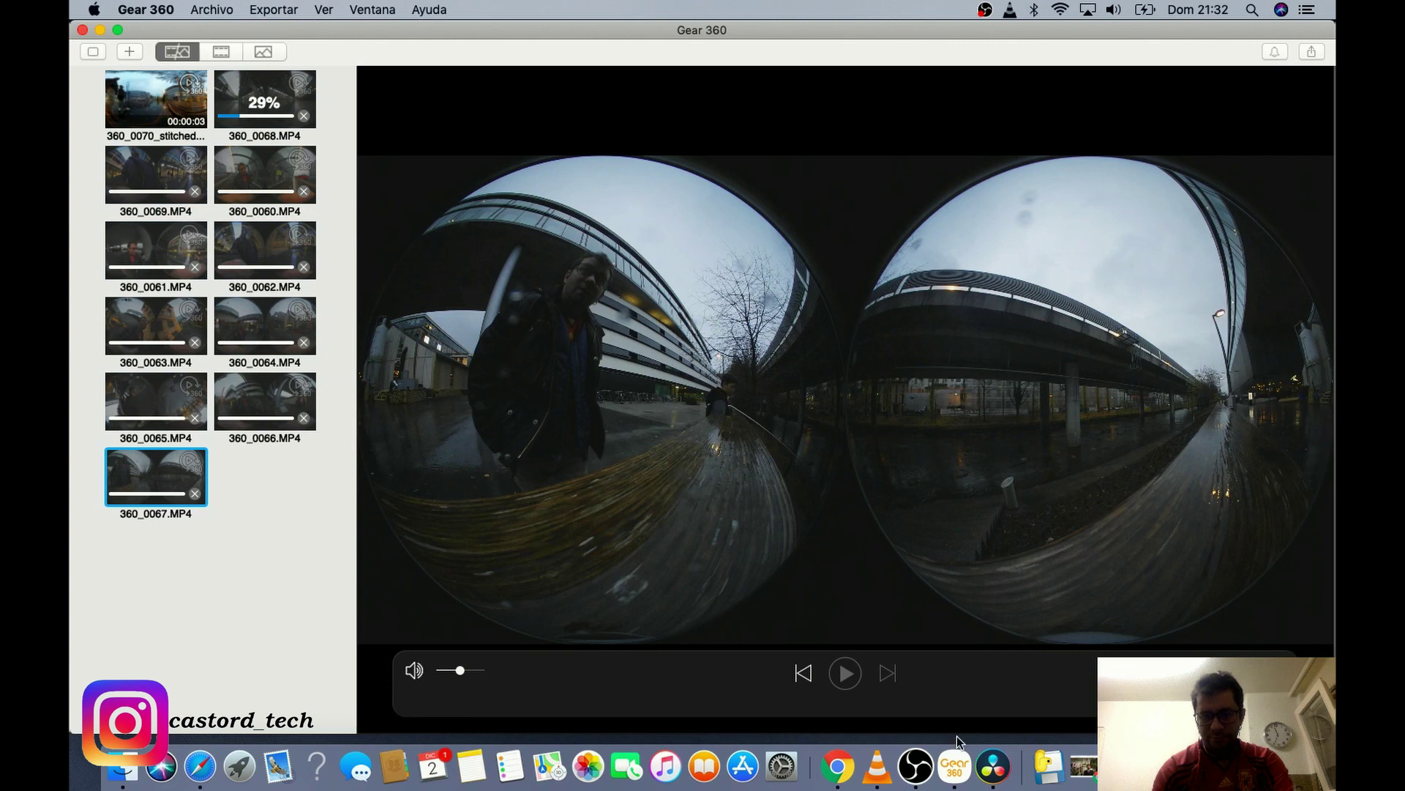
Add Final 360 VR.mp4 and Movie.MOV.mp4 from the Desktop to the Resolve media pool.
{"action": "left_click", "coordinate": [992, 765]}
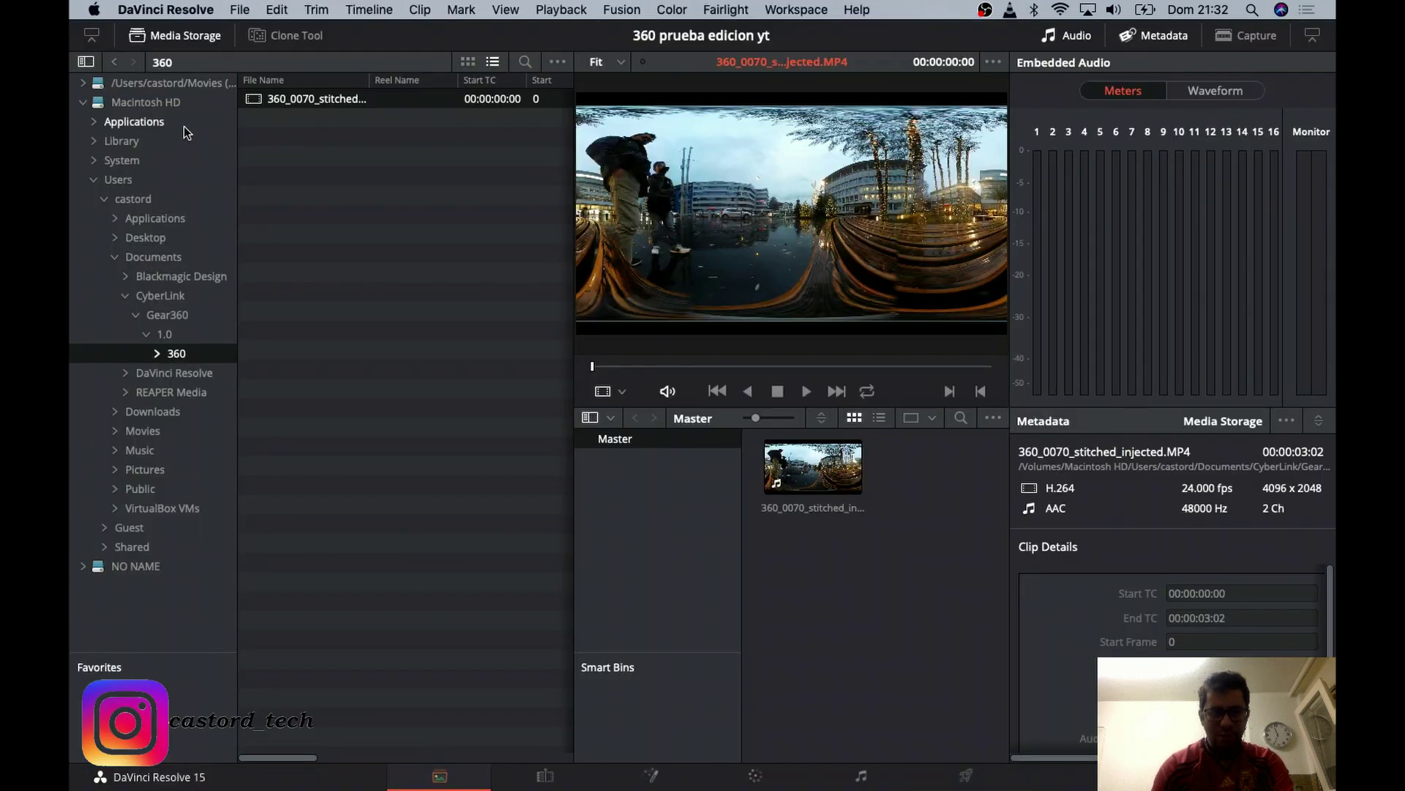
{"action": "left_click", "coordinate": [158, 242]}
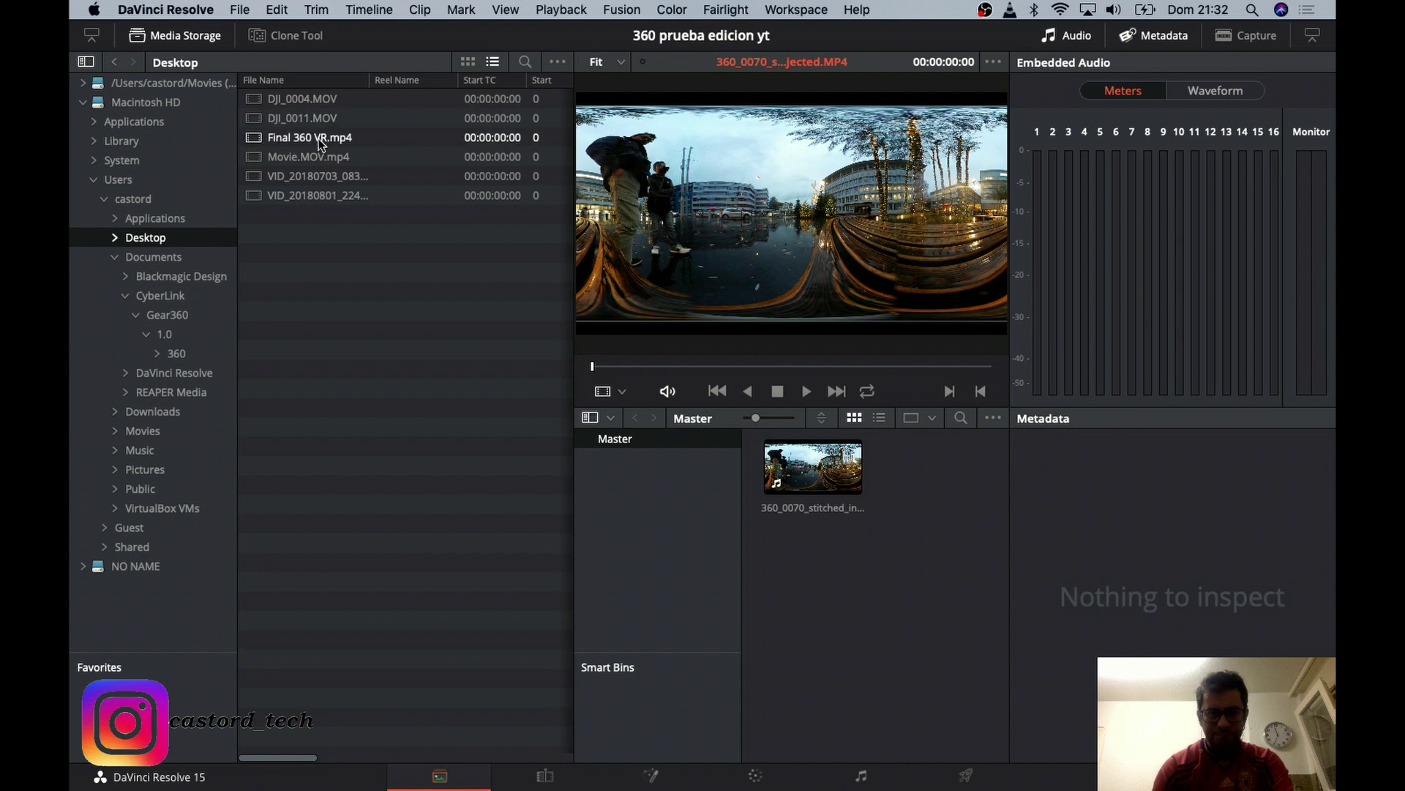
{"action": "mouse_move", "coordinate": [319, 137]}
{"action": "left_mouse_down"}
{"action": "mouse_move", "coordinate": [697, 395]}
{"action": "mouse_move", "coordinate": [831, 562]}
{"action": "mouse_move", "coordinate": [811, 551]}
{"action": "left_mouse_up"}
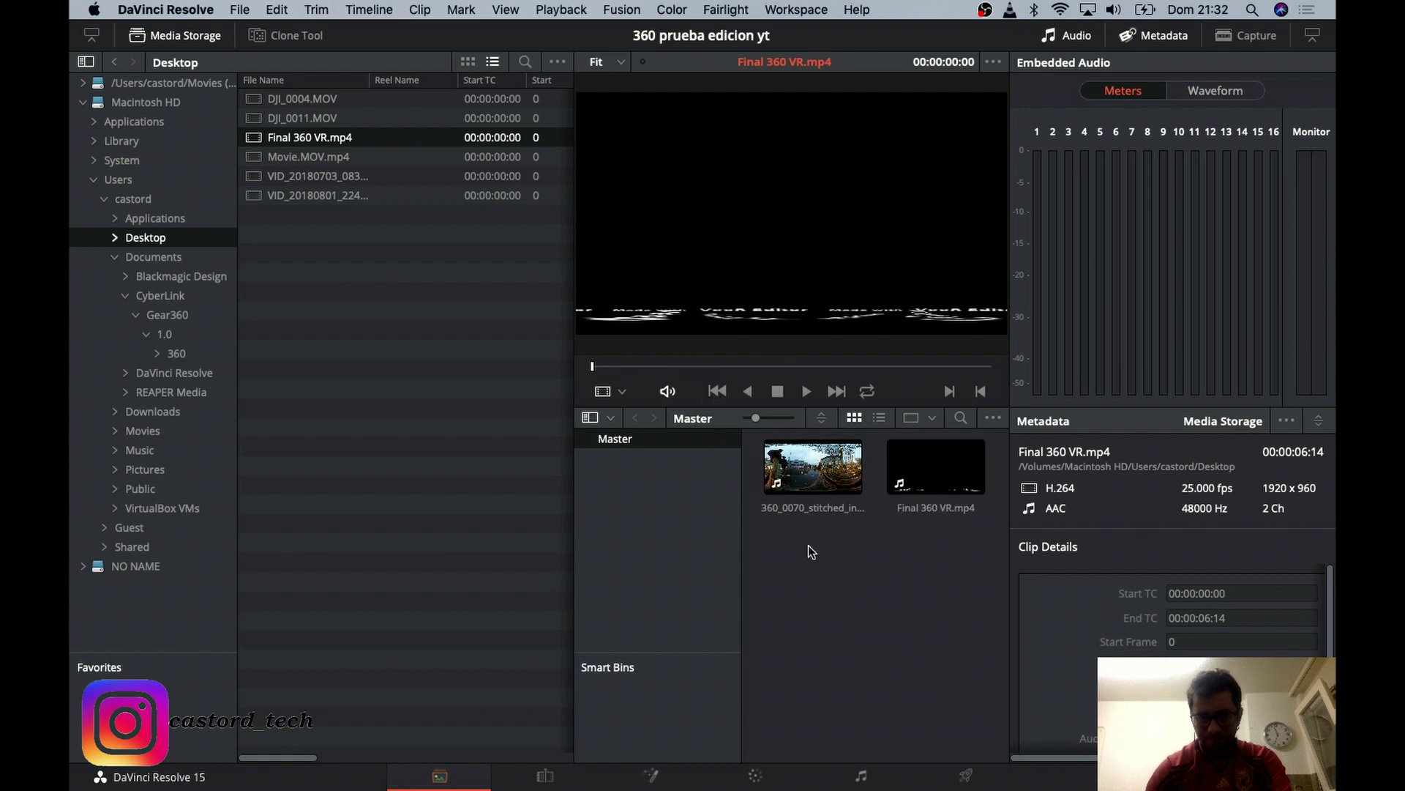
{"action": "mouse_move", "coordinate": [329, 157]}
{"action": "left_mouse_down"}
{"action": "mouse_move", "coordinate": [521, 364]}
{"action": "mouse_move", "coordinate": [788, 524]}
{"action": "left_mouse_up"}
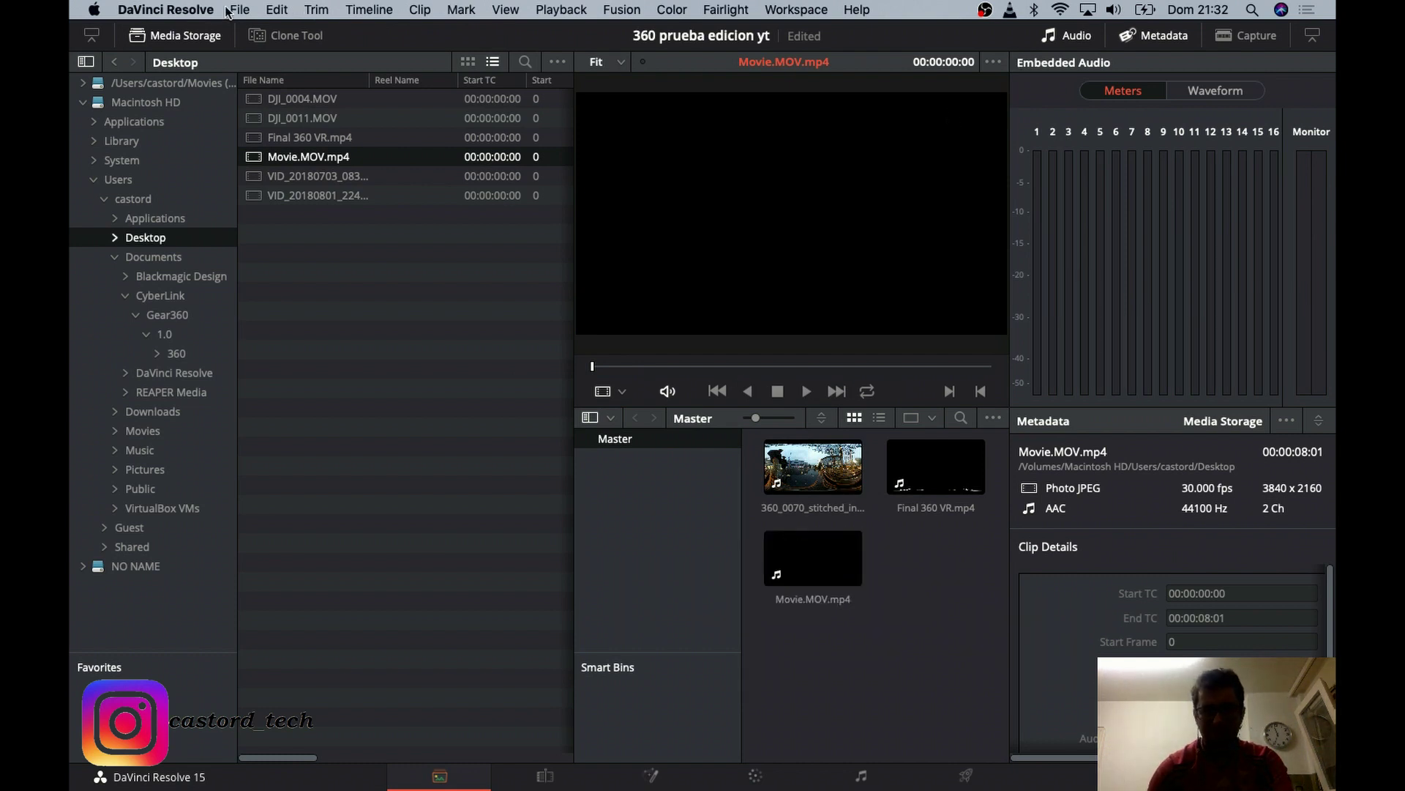
{"action": "left_click", "coordinate": [156, 11]}
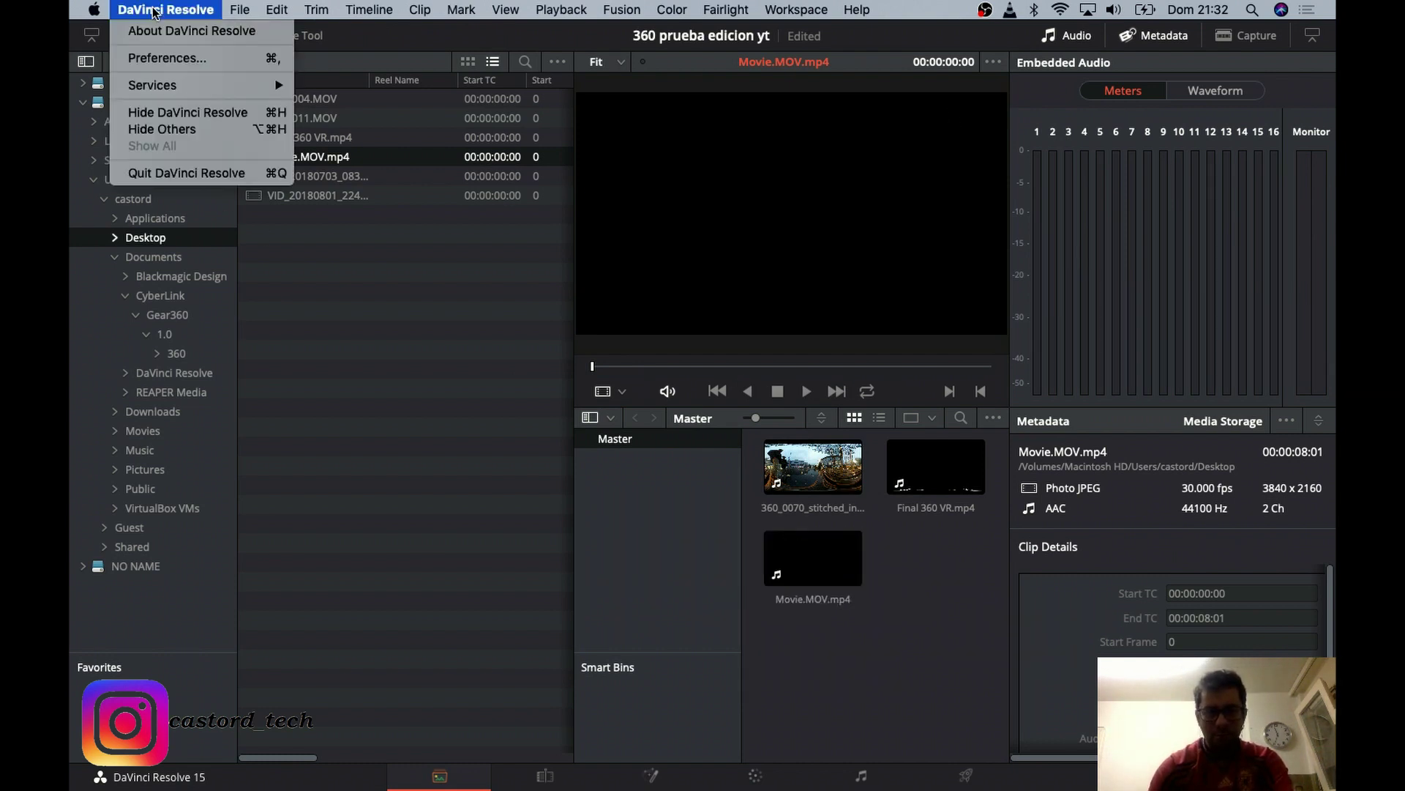
Hide Resolve and Gear 360, then play Movie.MOV.mp4 in QuickTime and close it.
{"action": "left_click", "coordinate": [168, 117]}
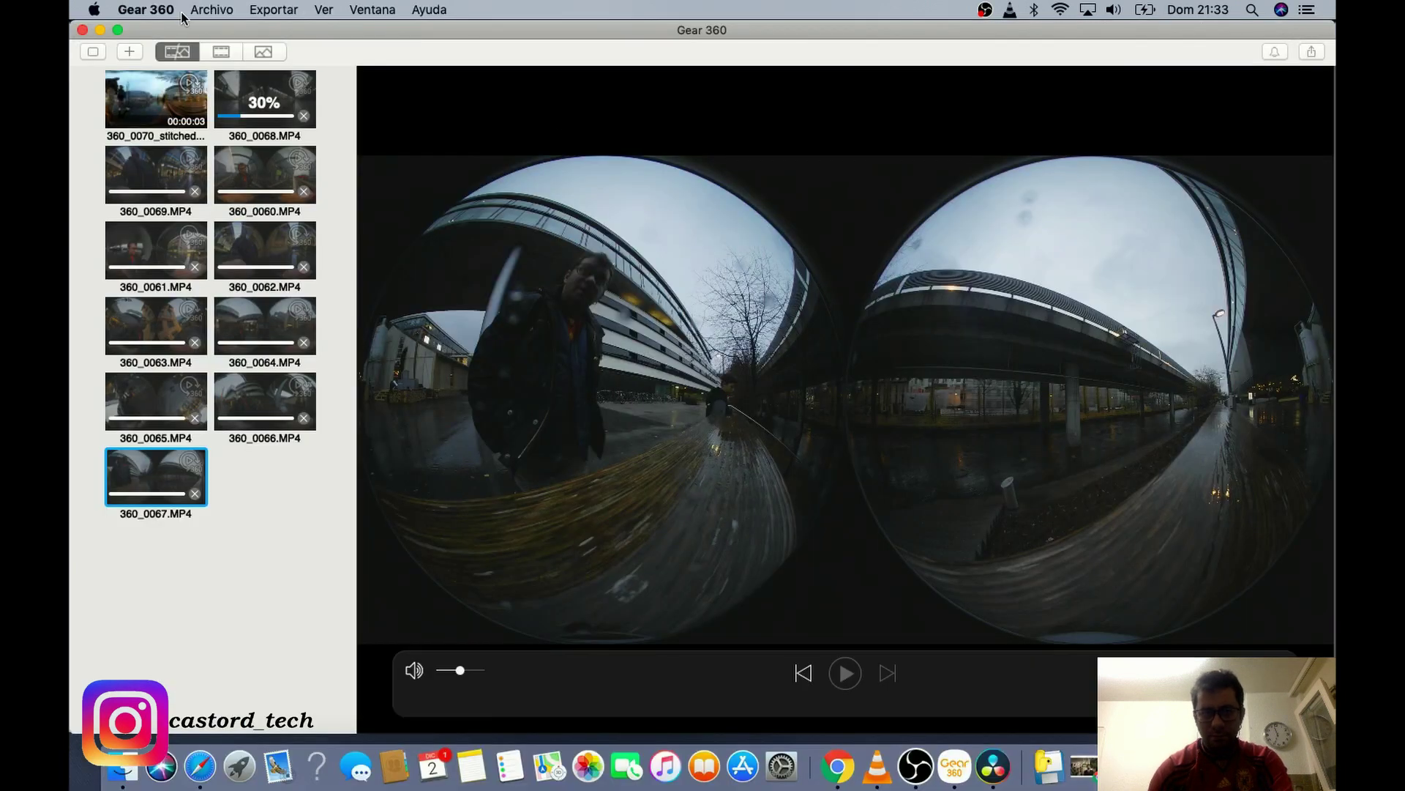
{"action": "left_click", "coordinate": [100, 30]}
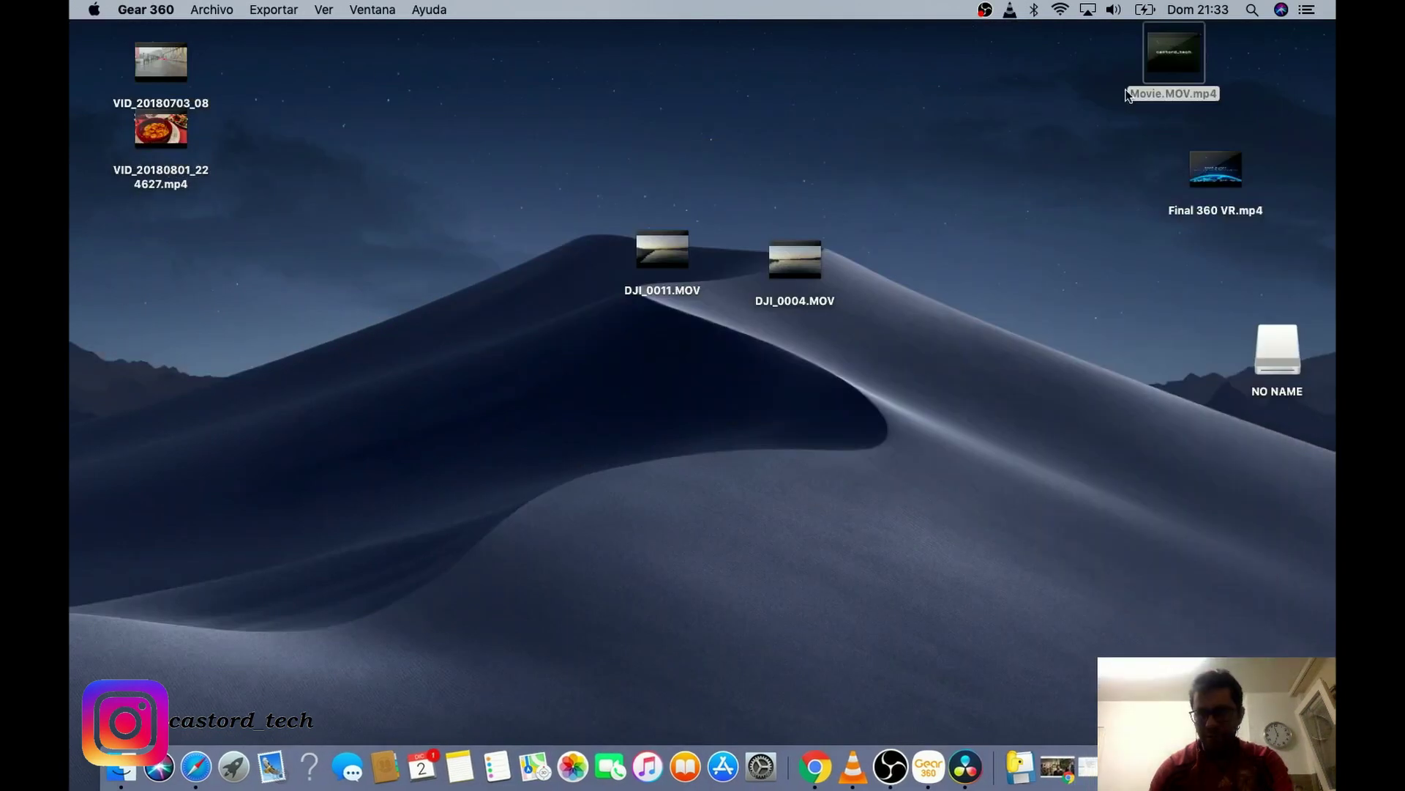
{"action": "left_click", "coordinate": [1174, 53]}
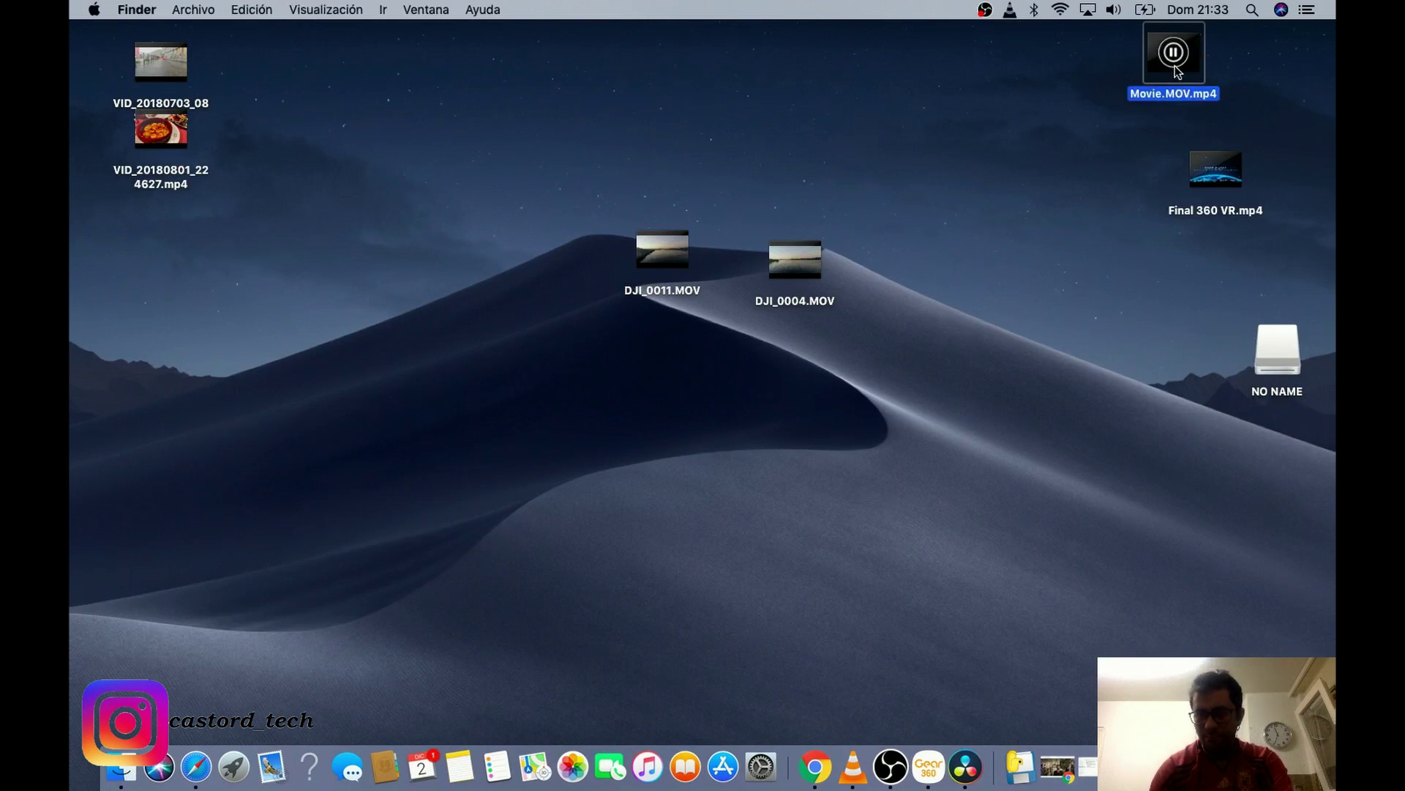
{"action": "double_click", "coordinate": [1176, 71]}
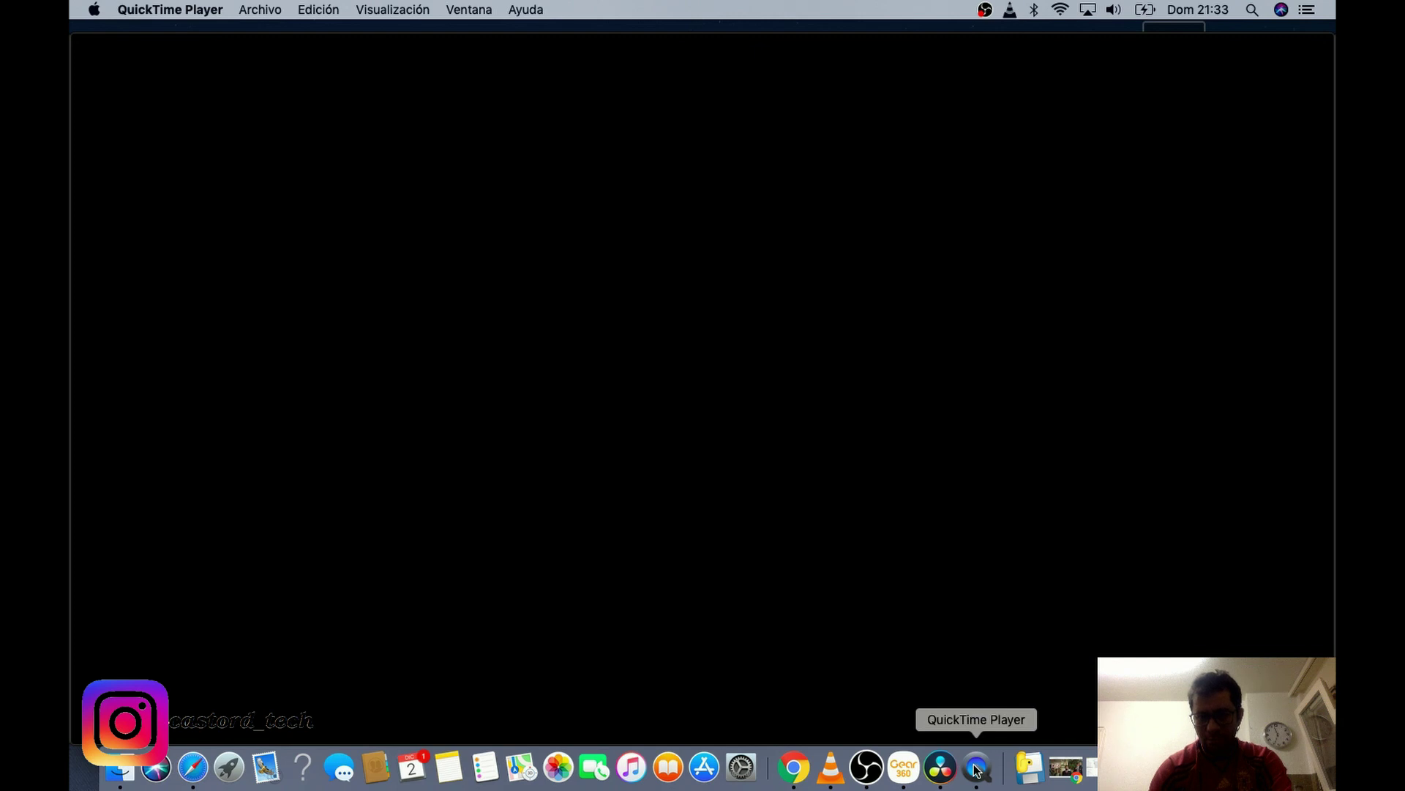
{"action": "mouse_move", "coordinate": [759, 578]}
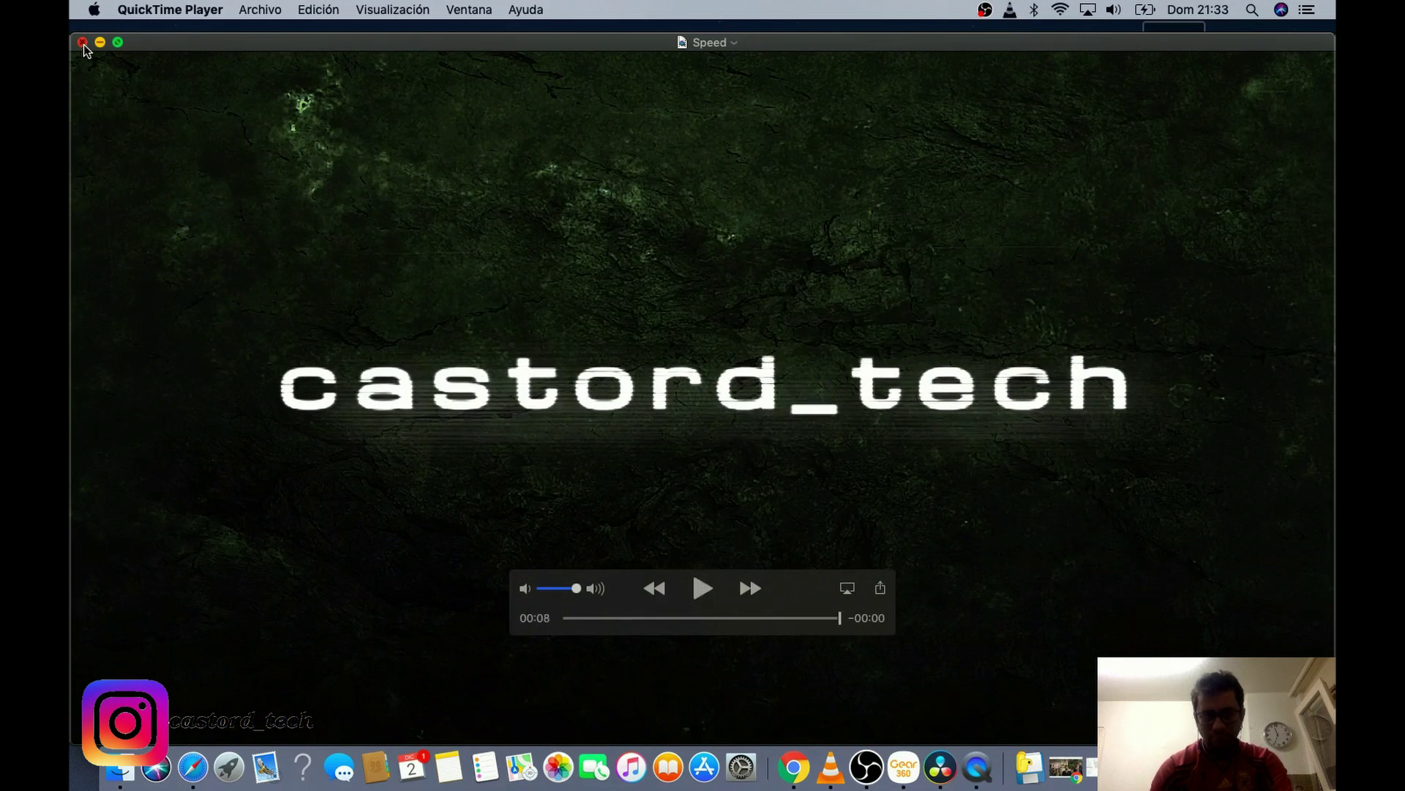
{"action": "left_click", "coordinate": [84, 47]}
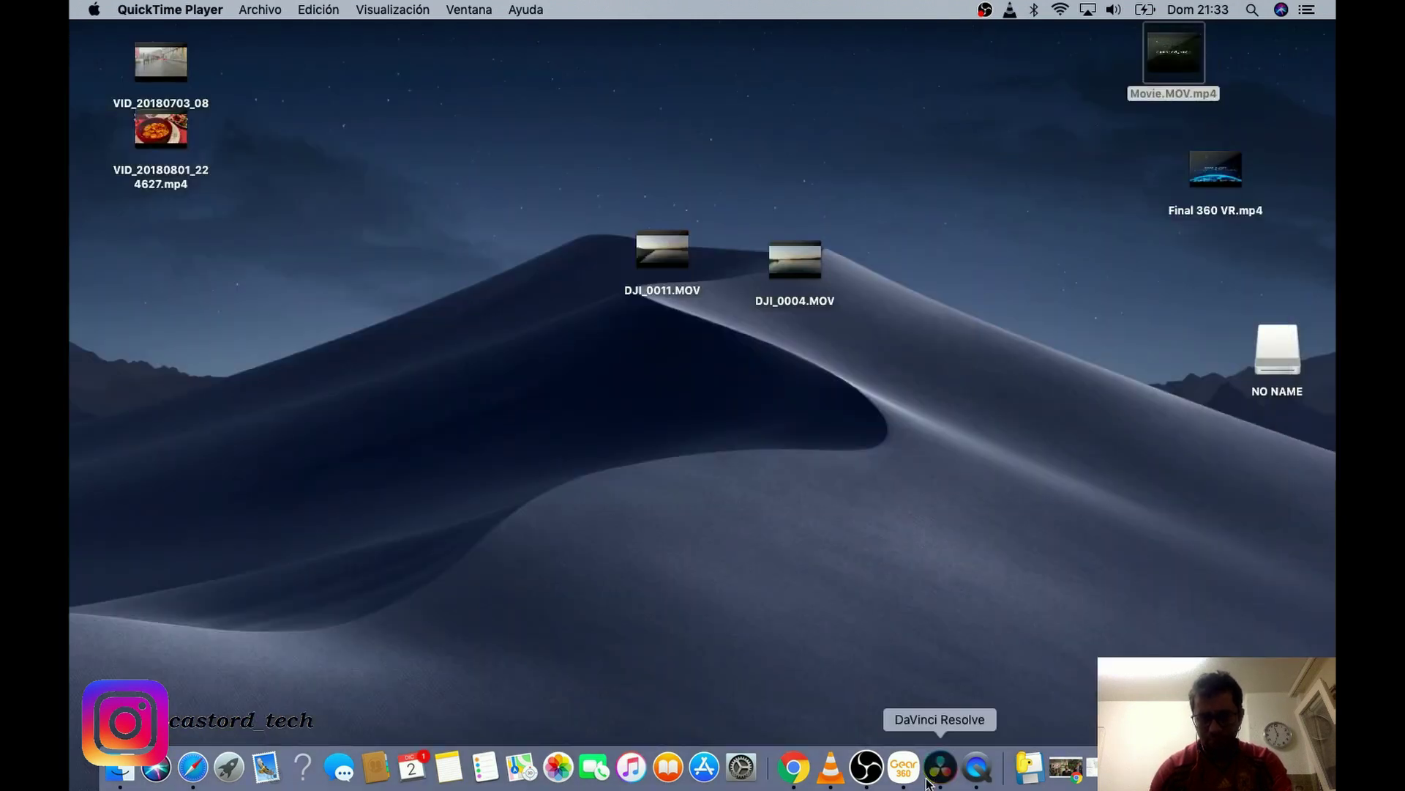
Place Movie.MOV.mp4 on a new Timeline 1 starting at 01:00:00:00.
{"action": "left_click", "coordinate": [940, 766]}
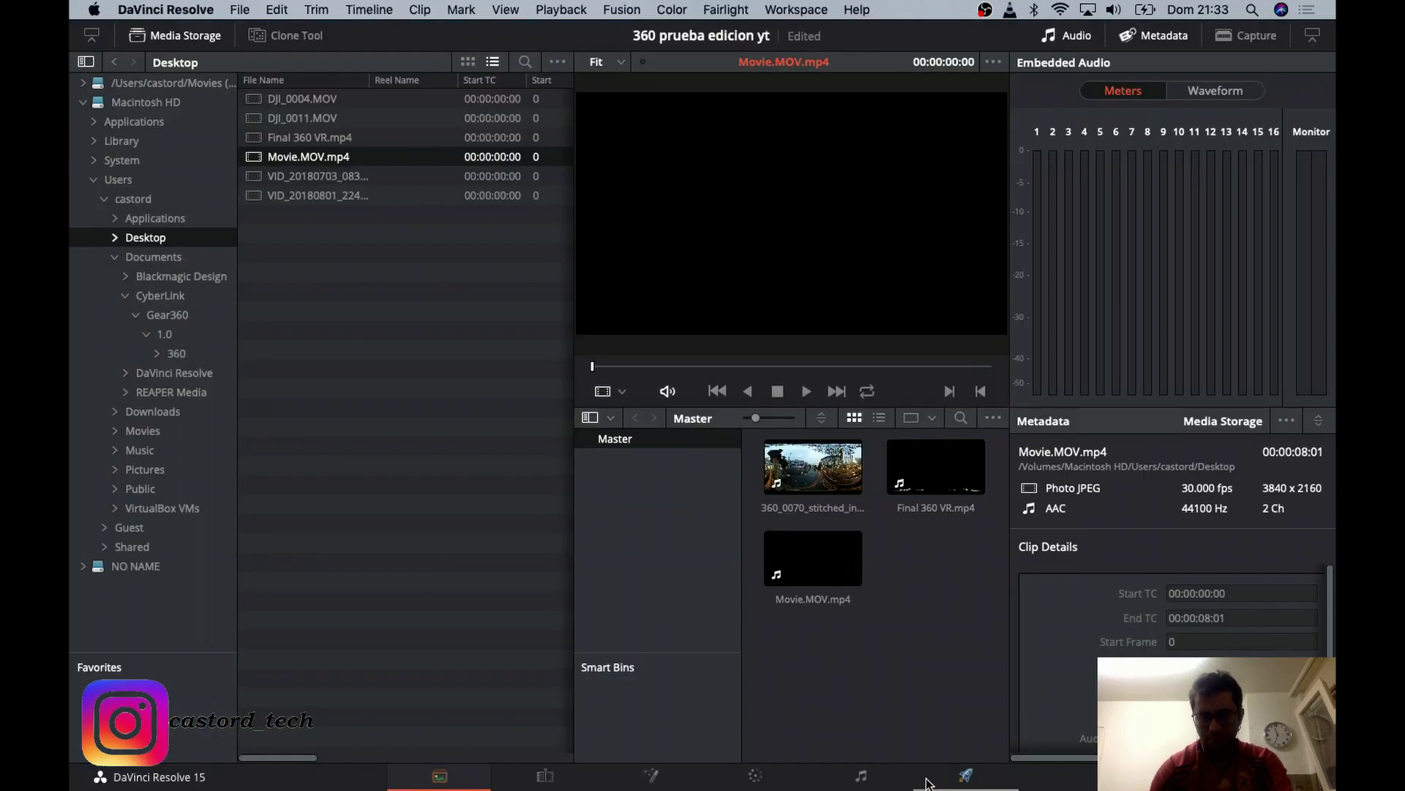
{"action": "left_click", "coordinate": [538, 775]}
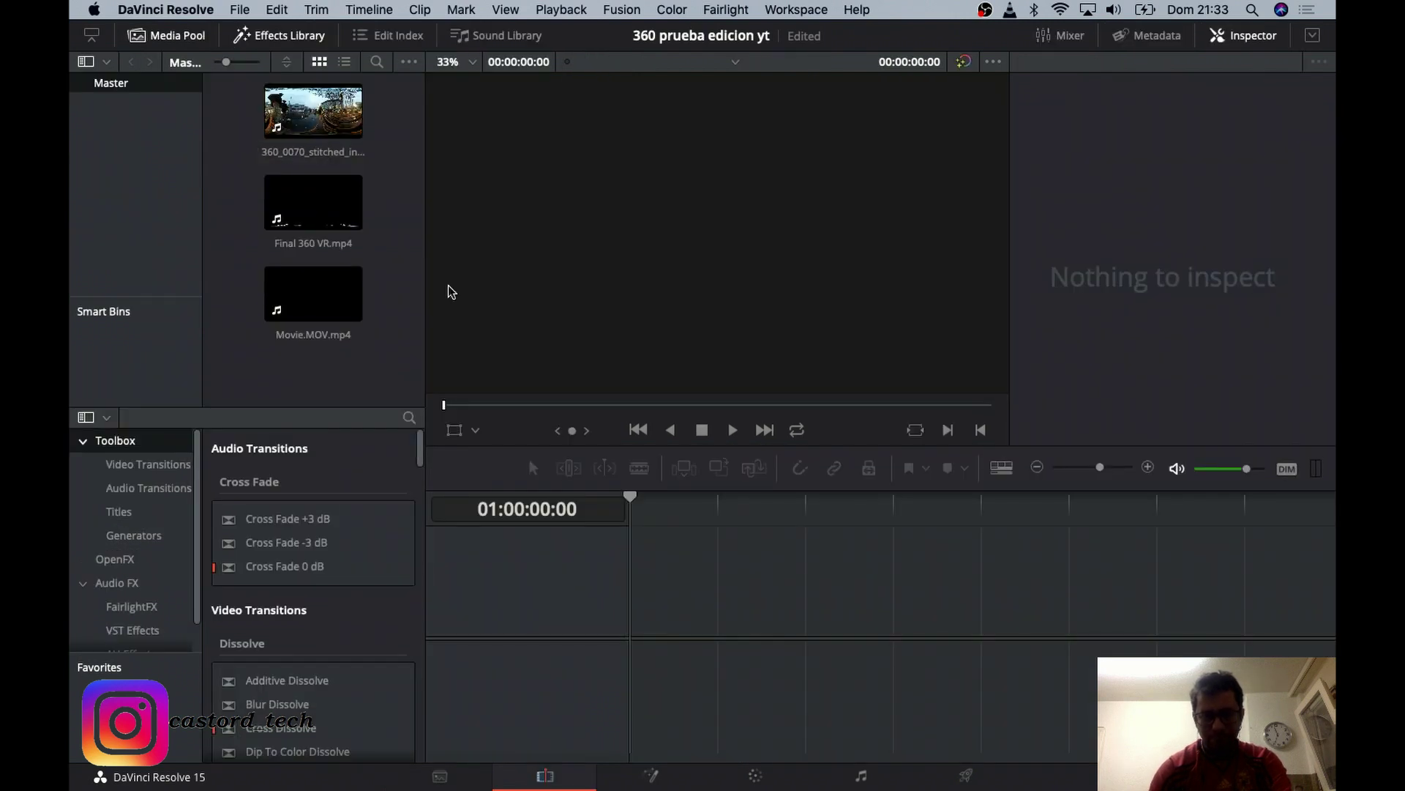
{"action": "left_click_drag", "start_coordinate": [324, 311], "coordinate": [647, 522]}
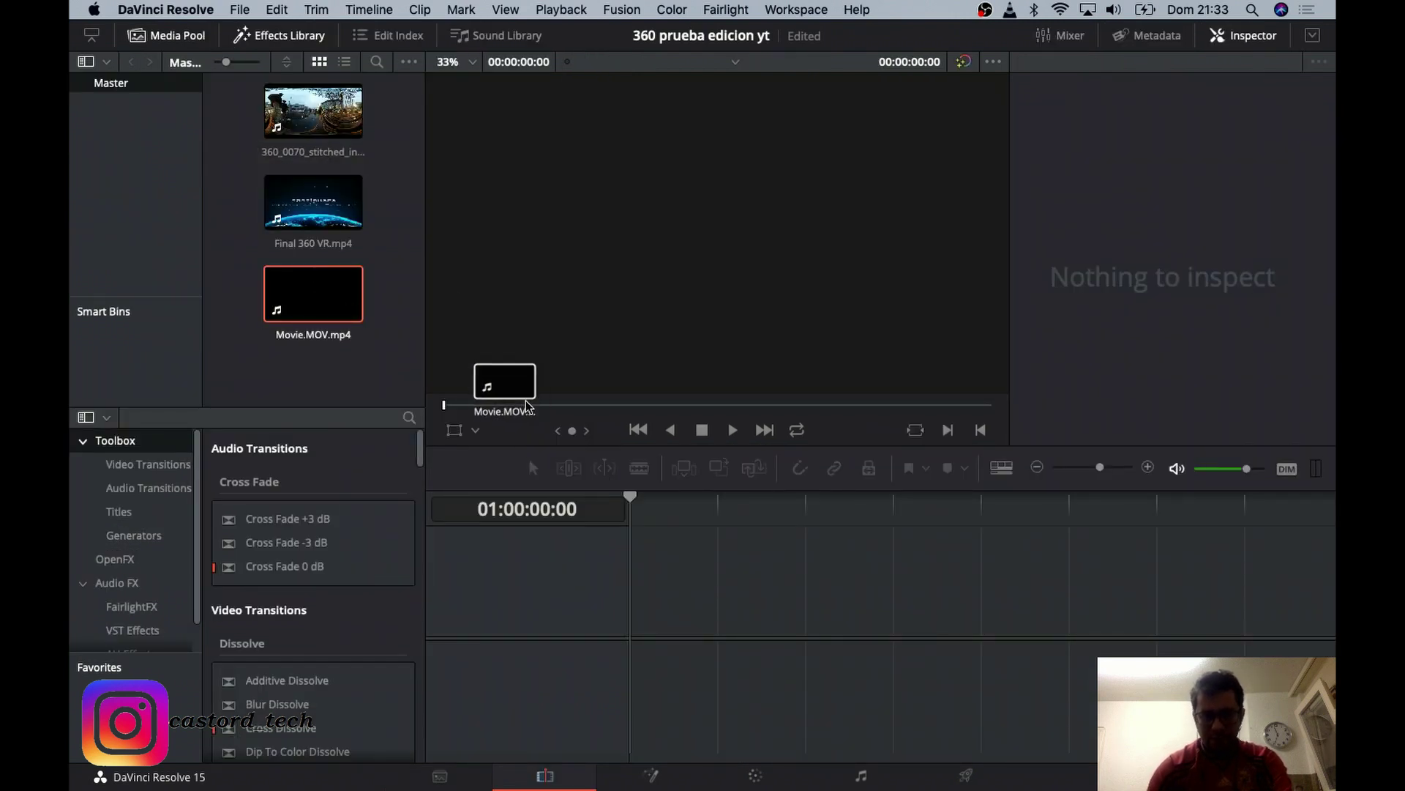
{"action": "mouse_move", "coordinate": [600, 449]}
{"action": "left_mouse_down"}
{"action": "mouse_move", "coordinate": [679, 555]}
{"action": "mouse_move", "coordinate": [699, 667]}
{"action": "left_mouse_up"}
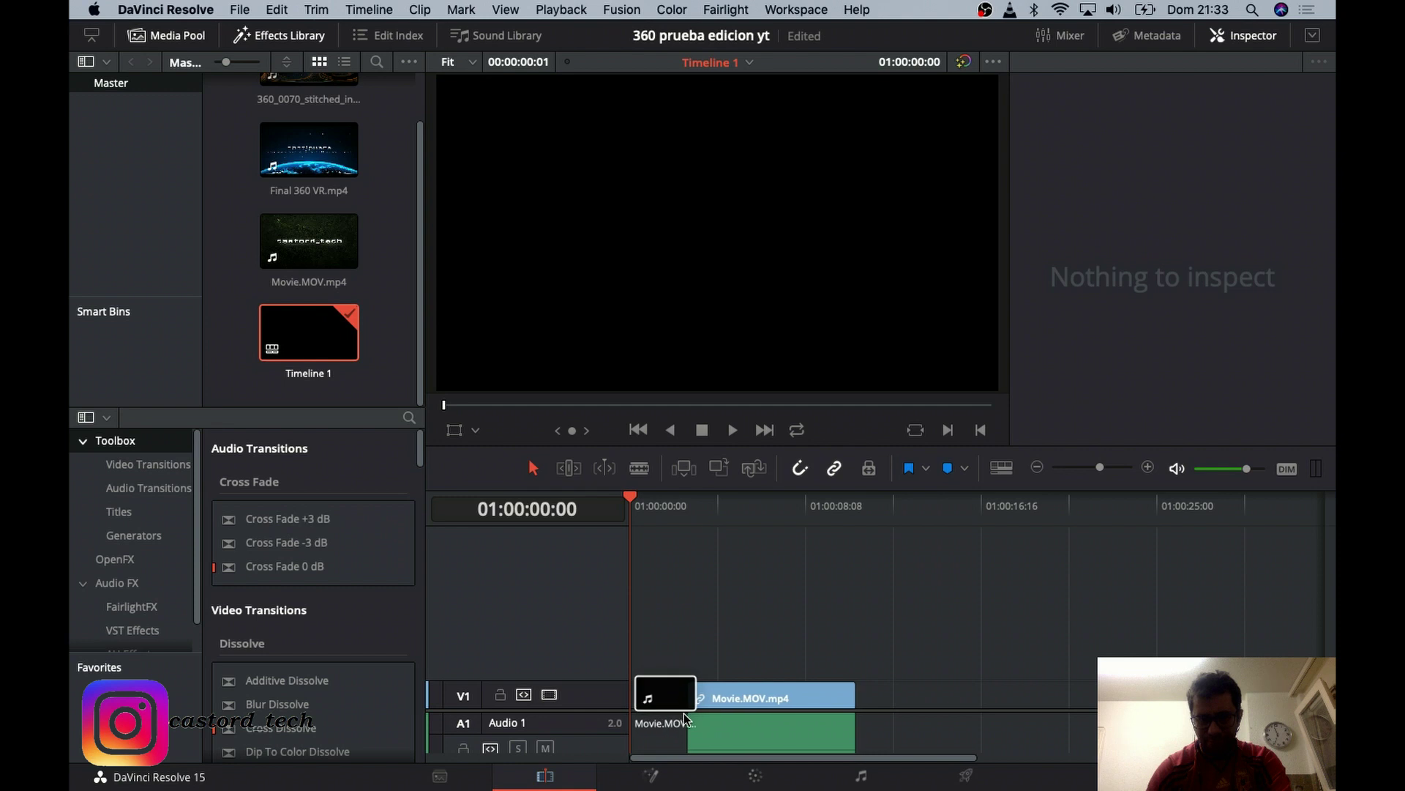
{"action": "left_click_drag", "start_coordinate": [690, 719], "coordinate": [625, 714]}
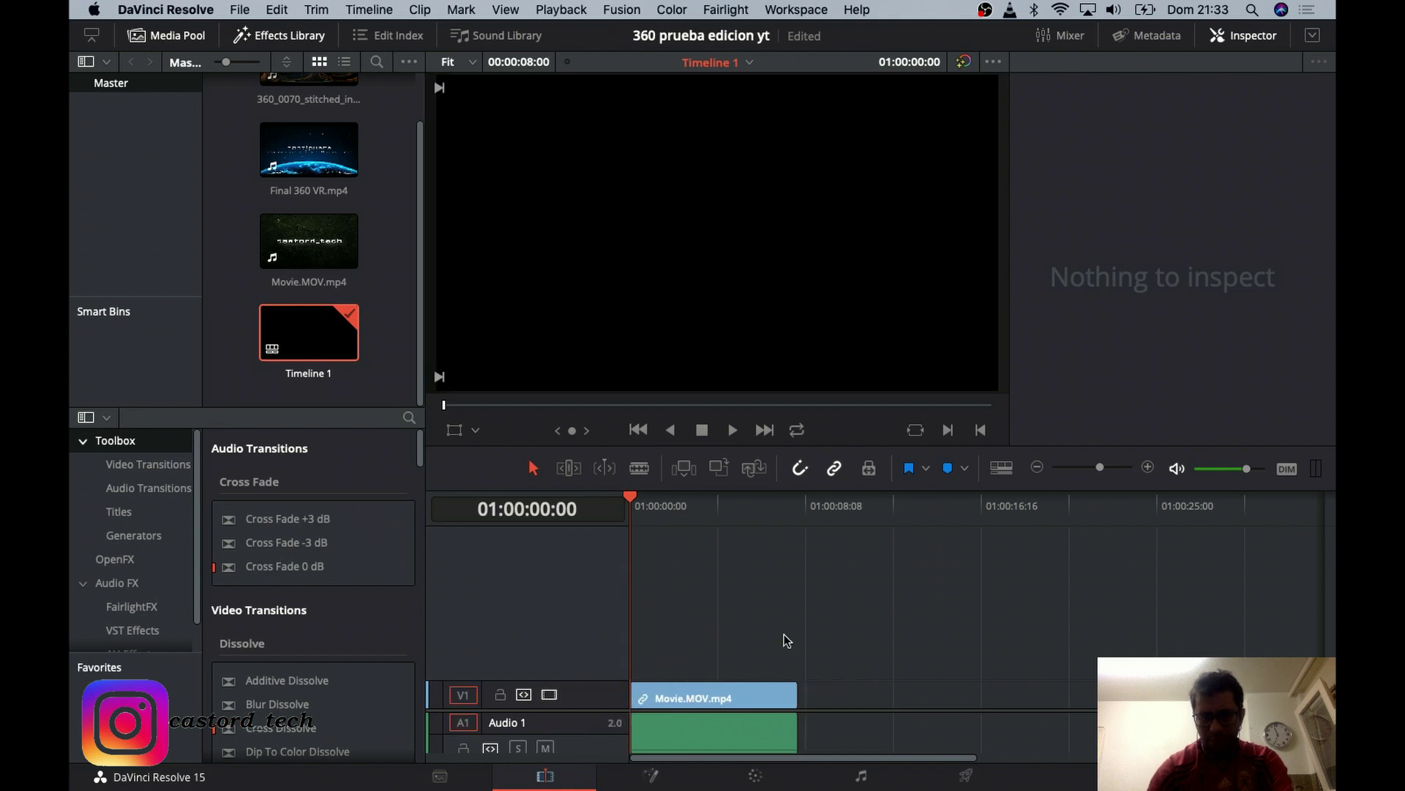
Play the timeline to check the intro, then stop playback.
{"action": "left_click", "coordinate": [733, 431]}
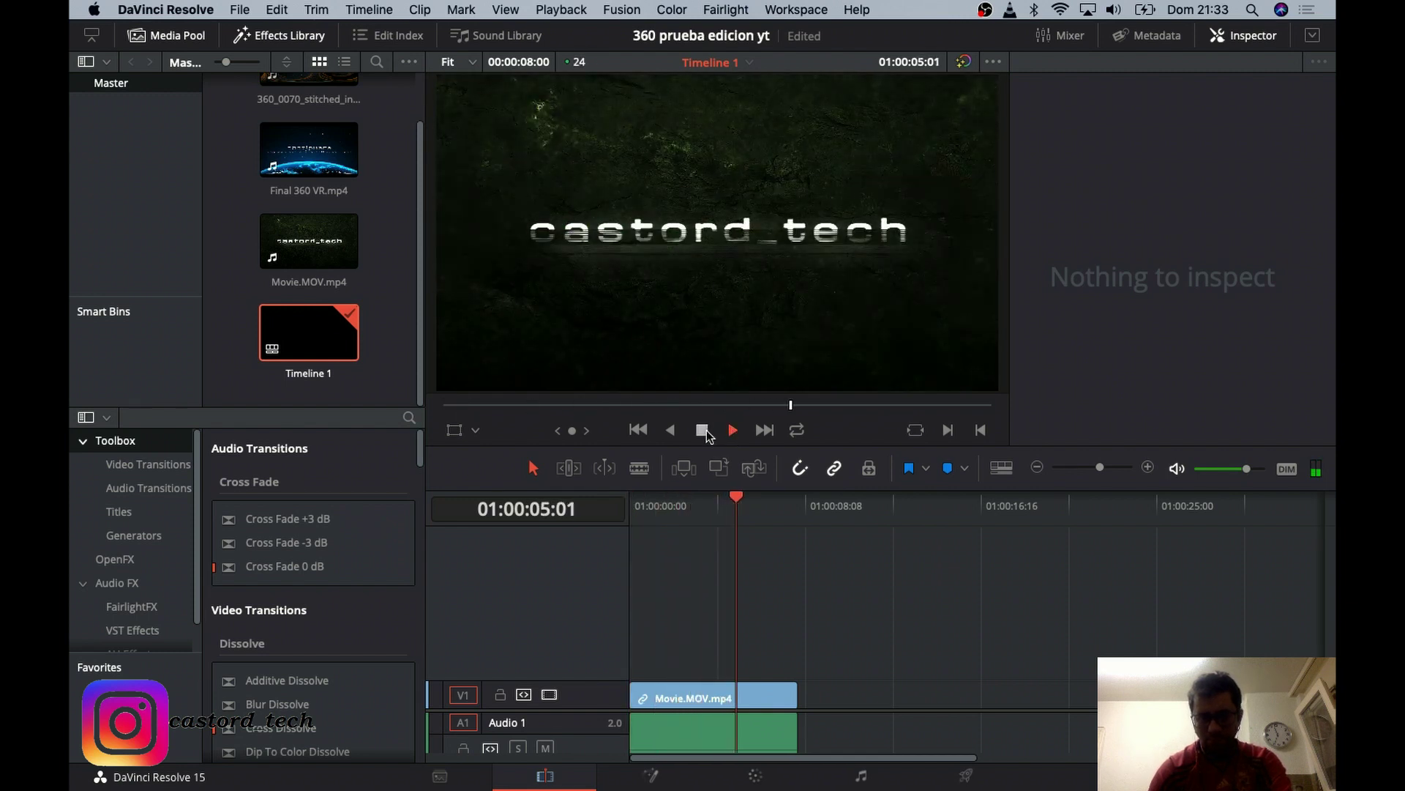
{"action": "left_click", "coordinate": [703, 430]}
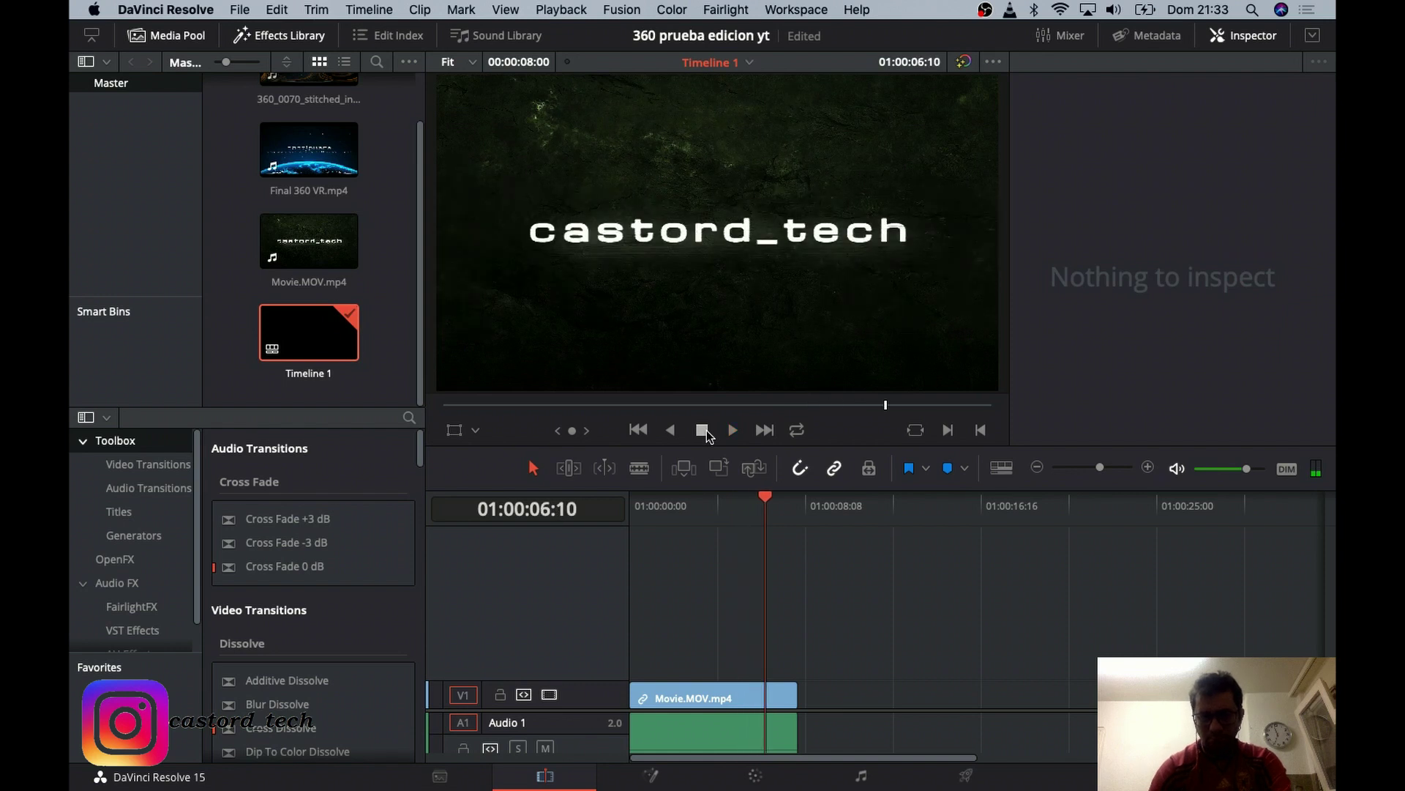
{"action": "scroll", "coordinate": [296, 241], "scroll_direction": "up", "scroll_amount": 2}
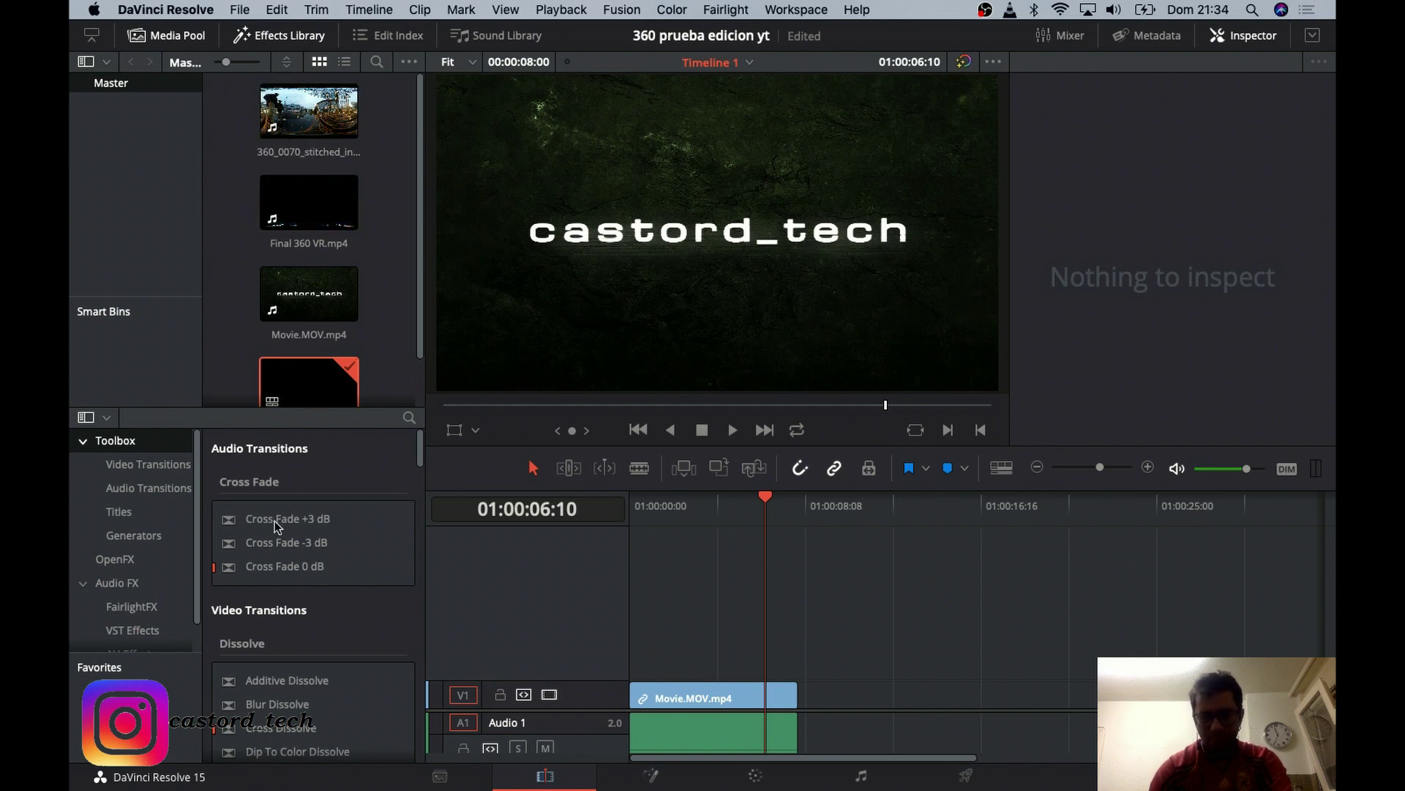
Toggle the Effects Library panel off and back on while Gear 360 finishes stitching.
{"action": "left_click", "coordinate": [248, 35]}
{"action": "left_click", "coordinate": [267, 35]}
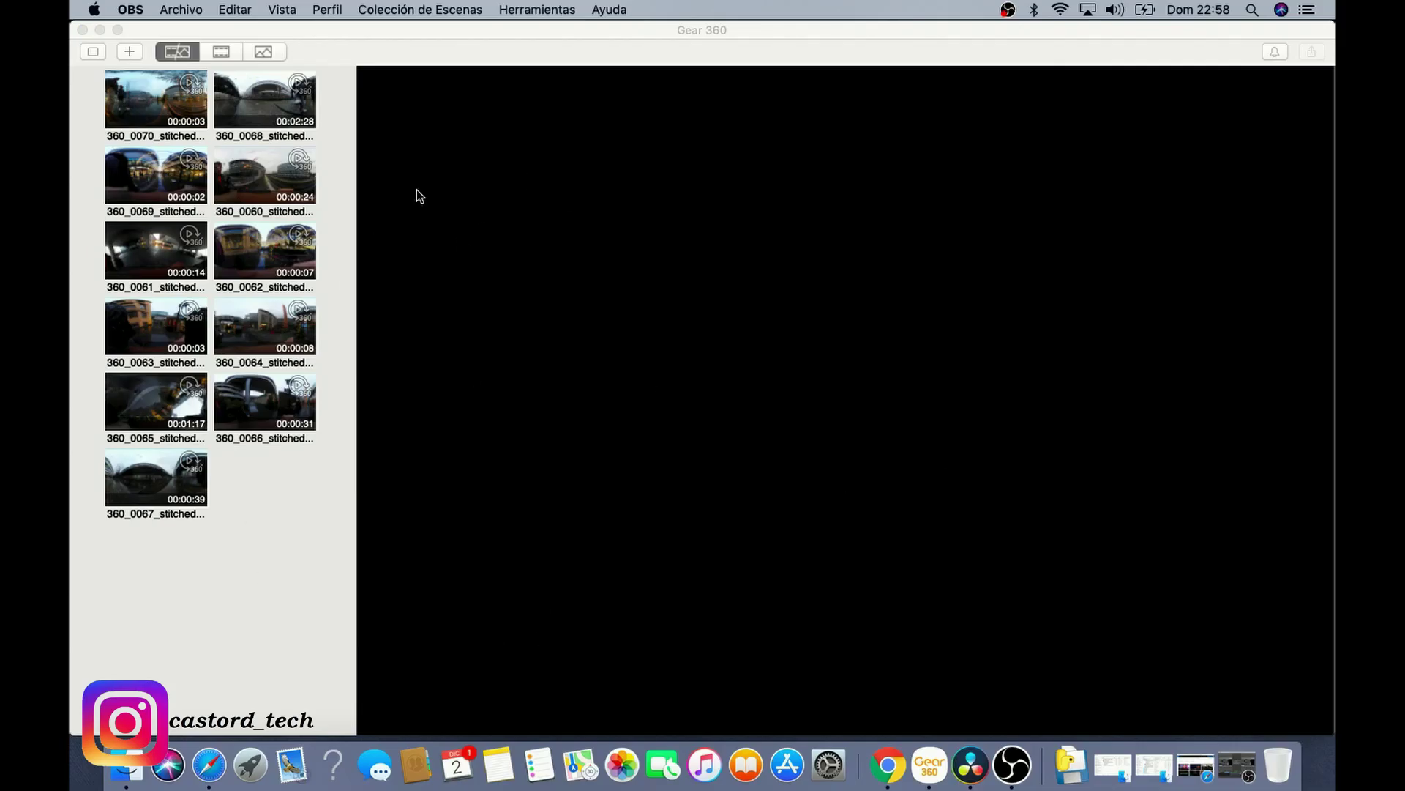
Import stitched clips 360_0060 through 360_0069 from the Gear360 360 folder into the media pool.
{"action": "left_click", "coordinate": [972, 764]}
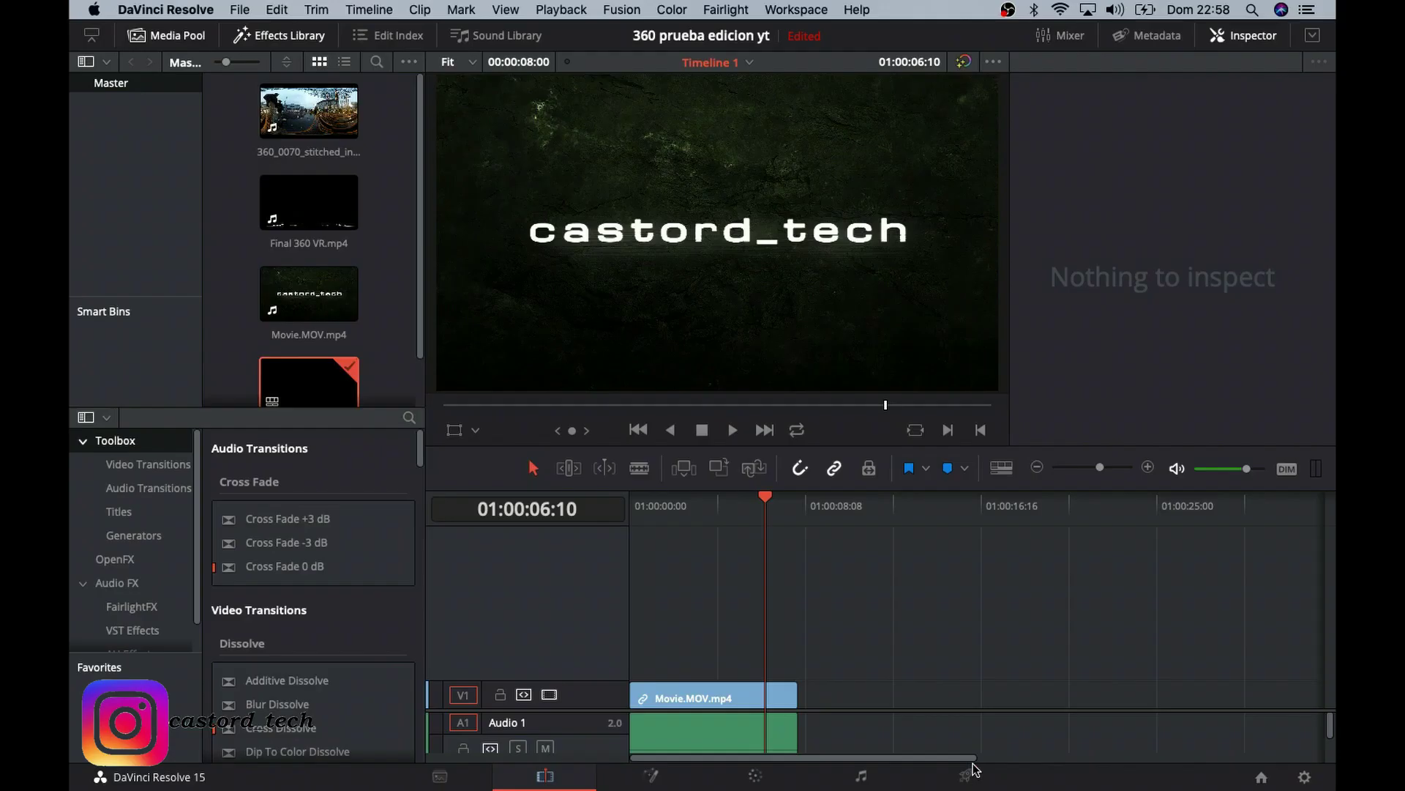
{"action": "left_click", "coordinate": [468, 786]}
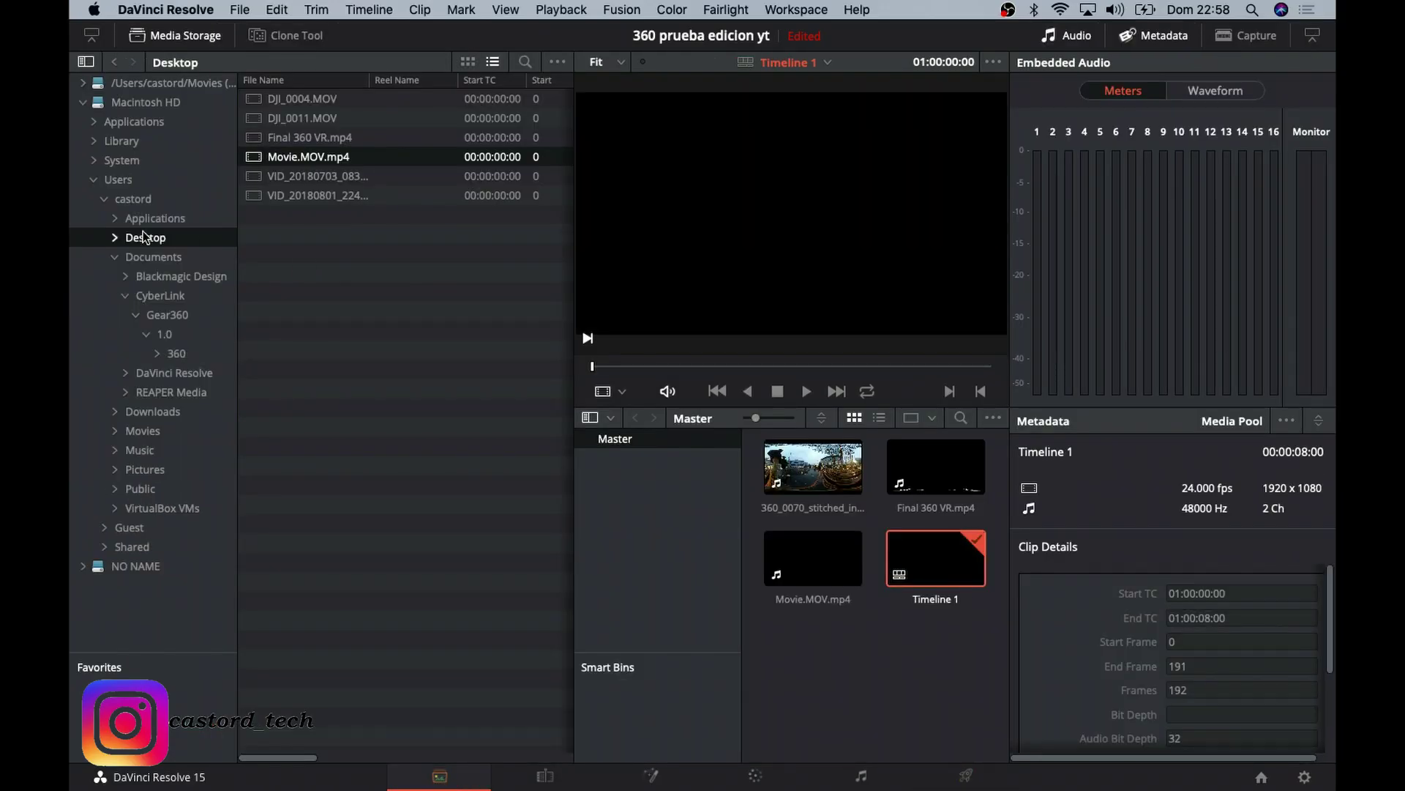
{"action": "left_click", "coordinate": [176, 354]}
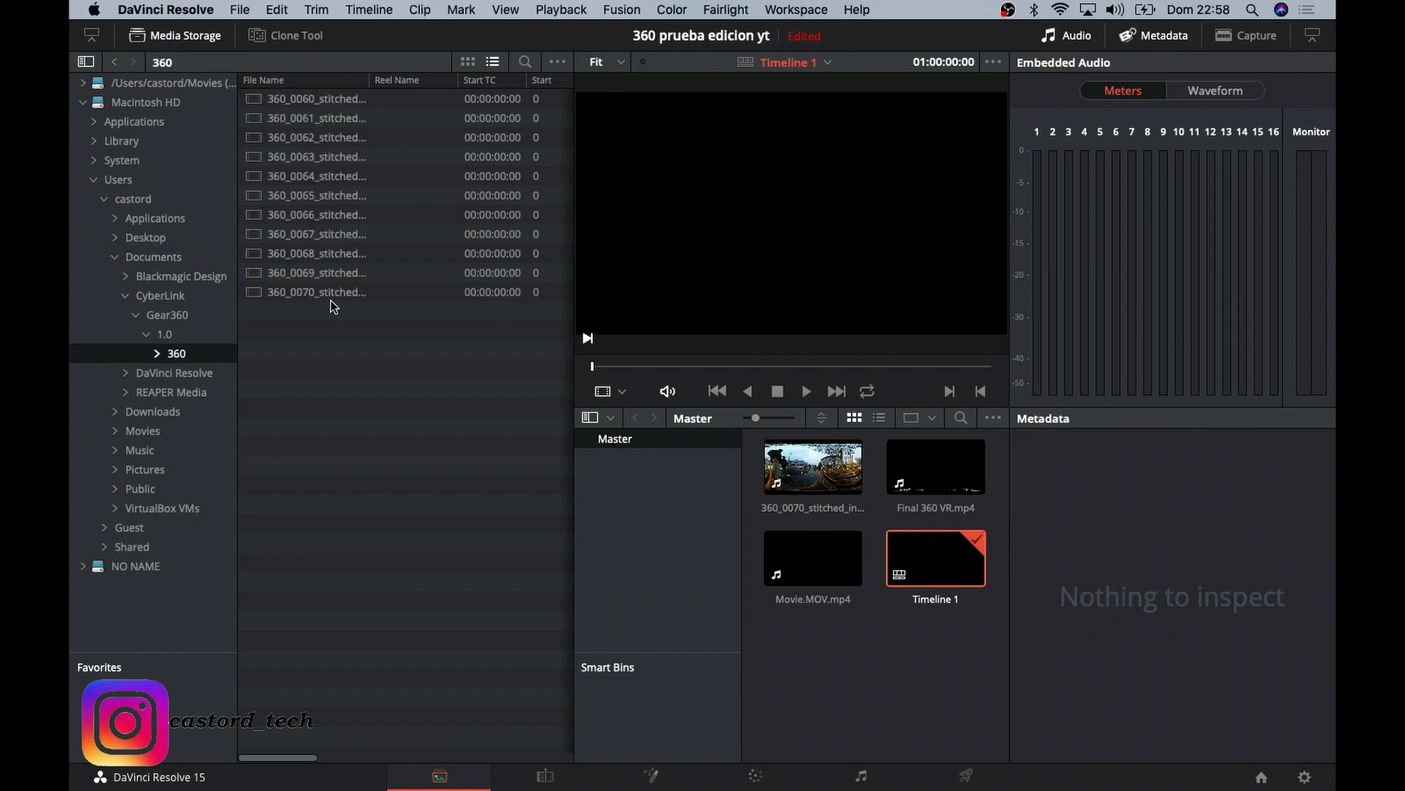
{"action": "left_click", "coordinate": [339, 104]}
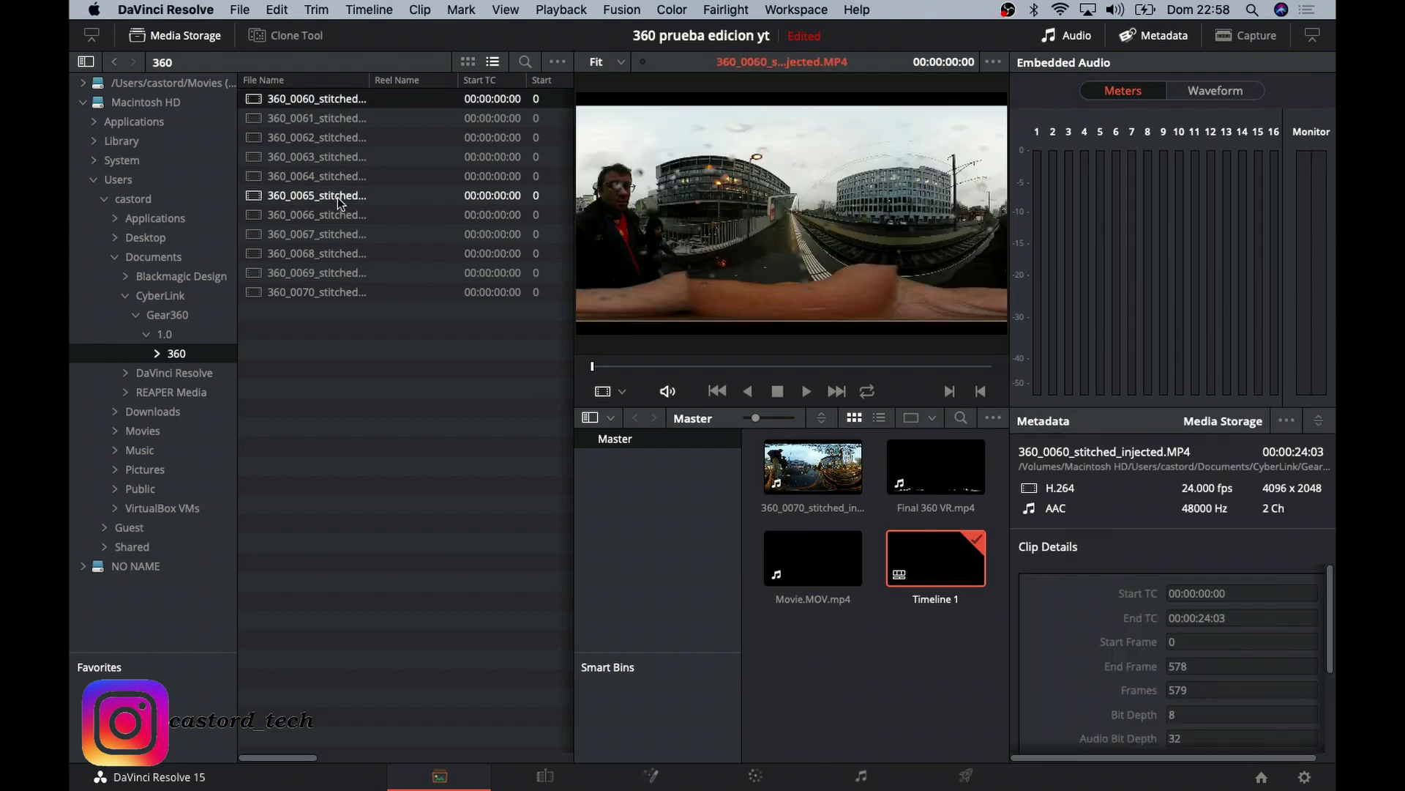
{"action": "left_click", "coordinate": [327, 266], "text": "shift"}
{"action": "left_click_drag", "start_coordinate": [331, 232], "coordinate": [786, 606]}
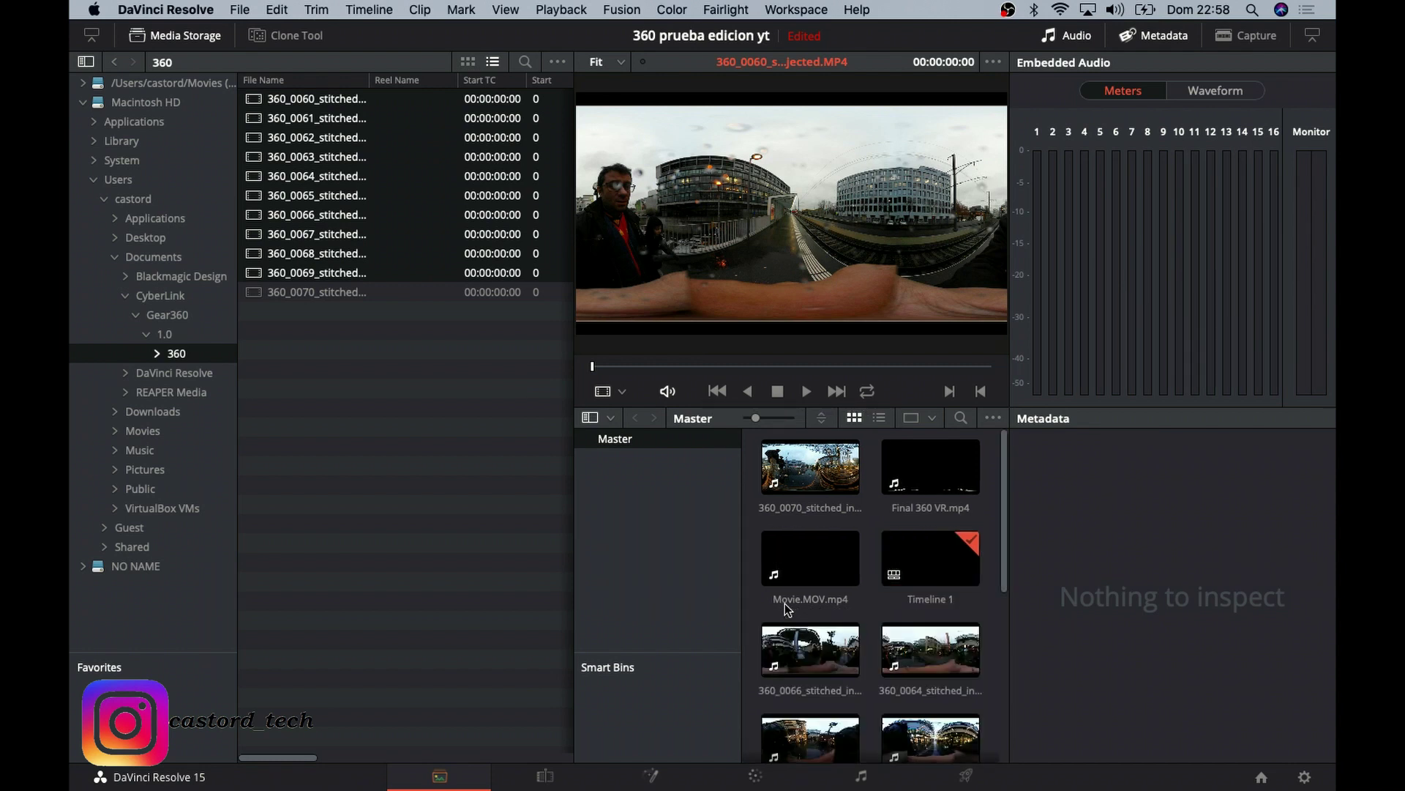
{"action": "left_click", "coordinate": [541, 777]}
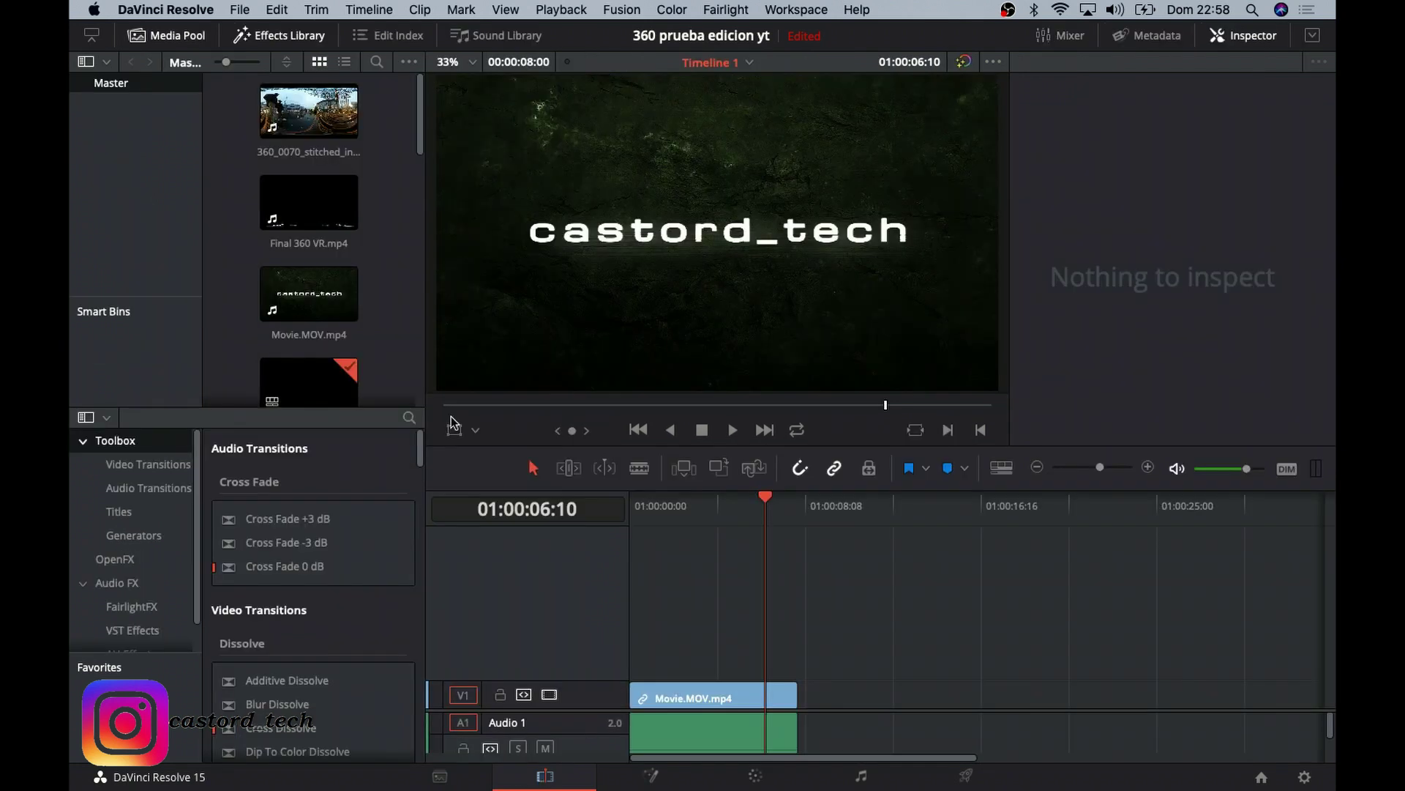
Drop 360_0060 onto V1 snapped right after the Movie.MOV intro clip.
{"action": "scroll", "coordinate": [433, 256], "scroll_direction": "down", "scroll_amount": 5}
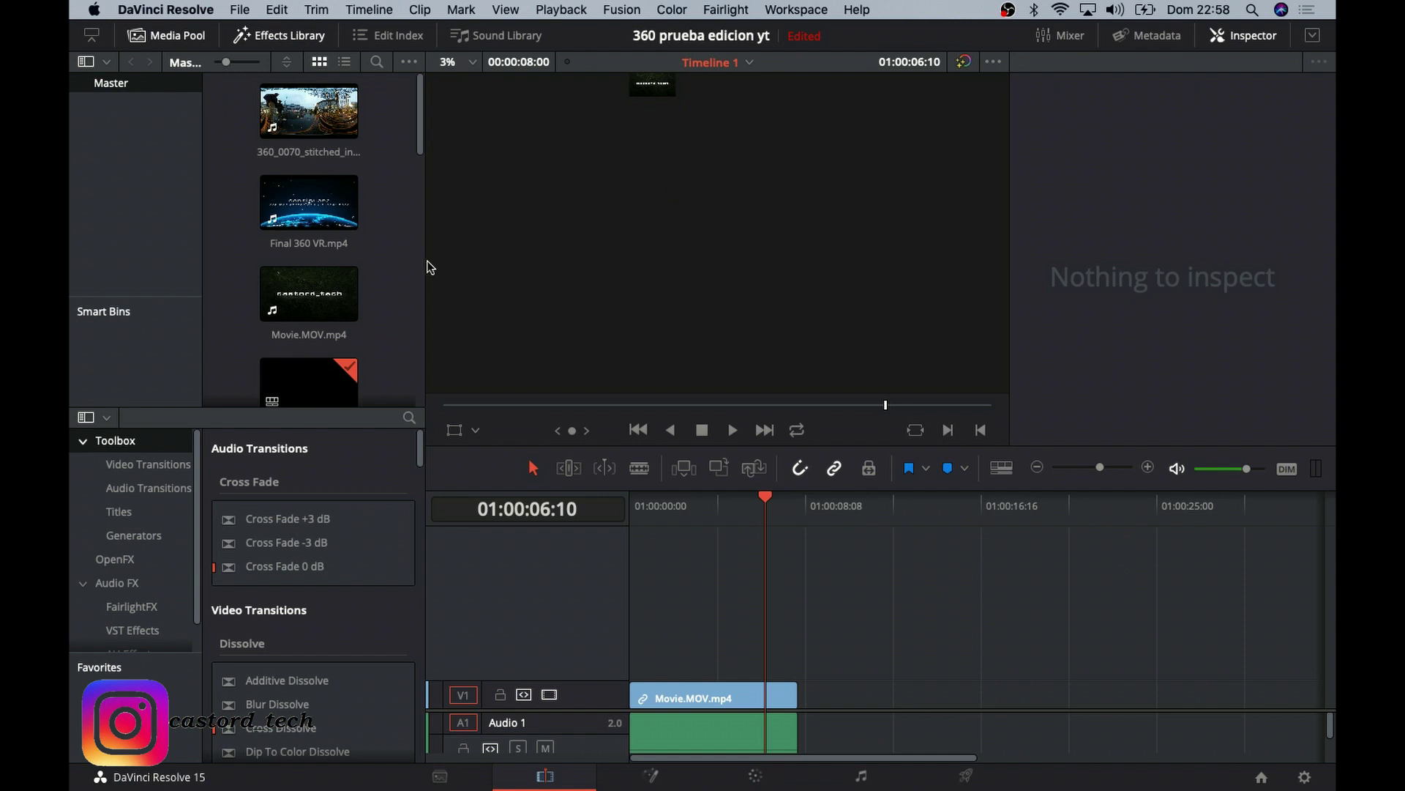
{"action": "scroll", "coordinate": [375, 272], "scroll_direction": "down", "scroll_amount": 5}
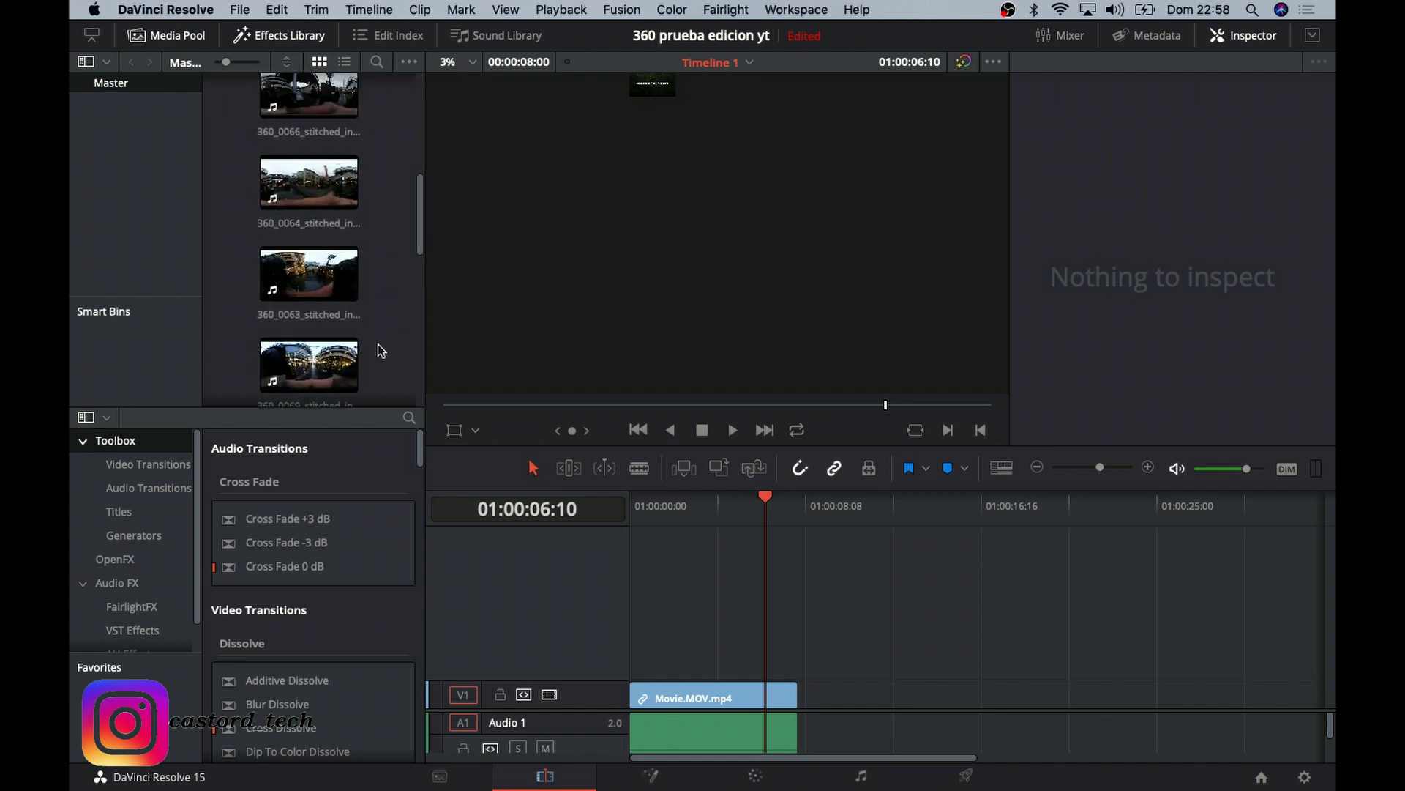
{"action": "scroll", "coordinate": [380, 349], "scroll_direction": "down", "scroll_amount": 2}
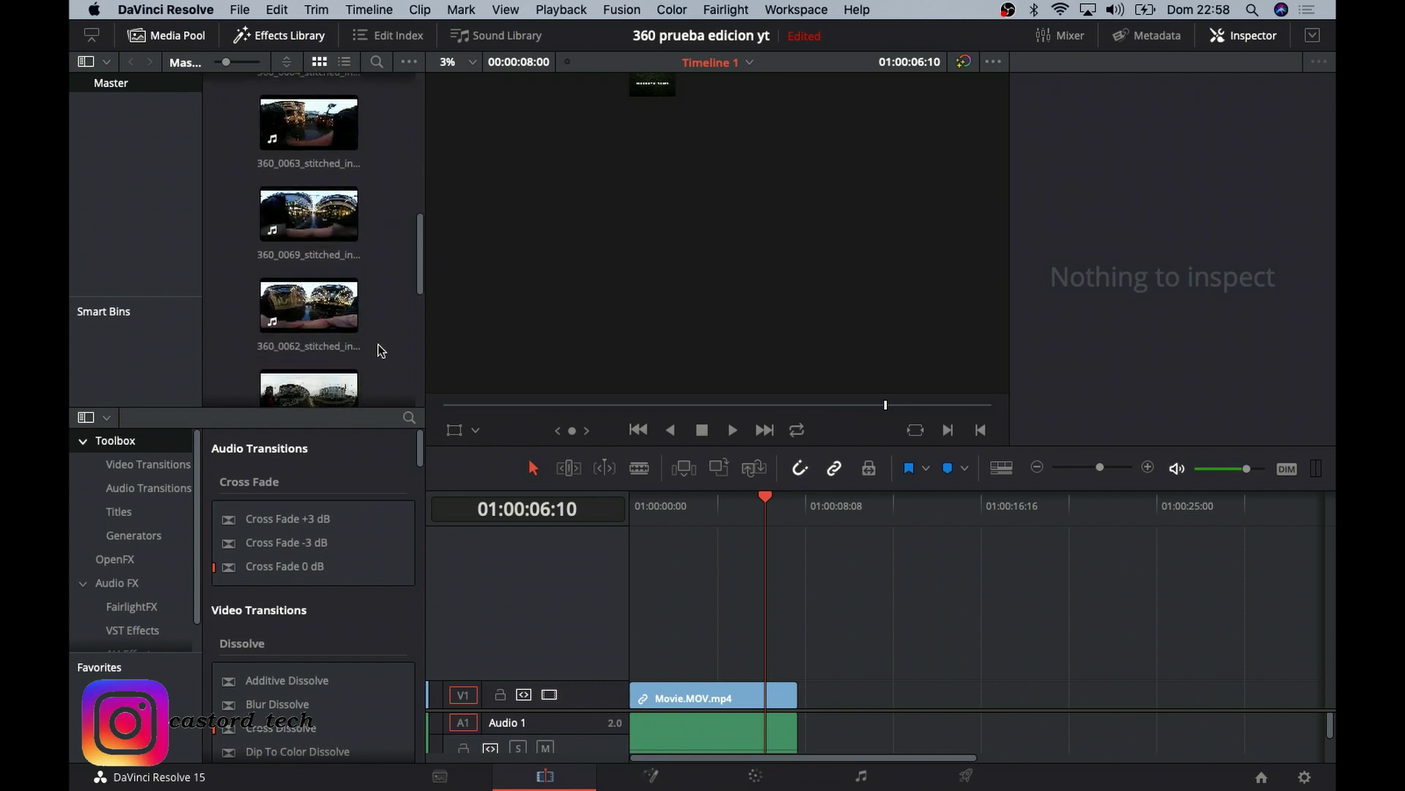
{"action": "scroll", "coordinate": [375, 340], "scroll_direction": "down", "scroll_amount": 3}
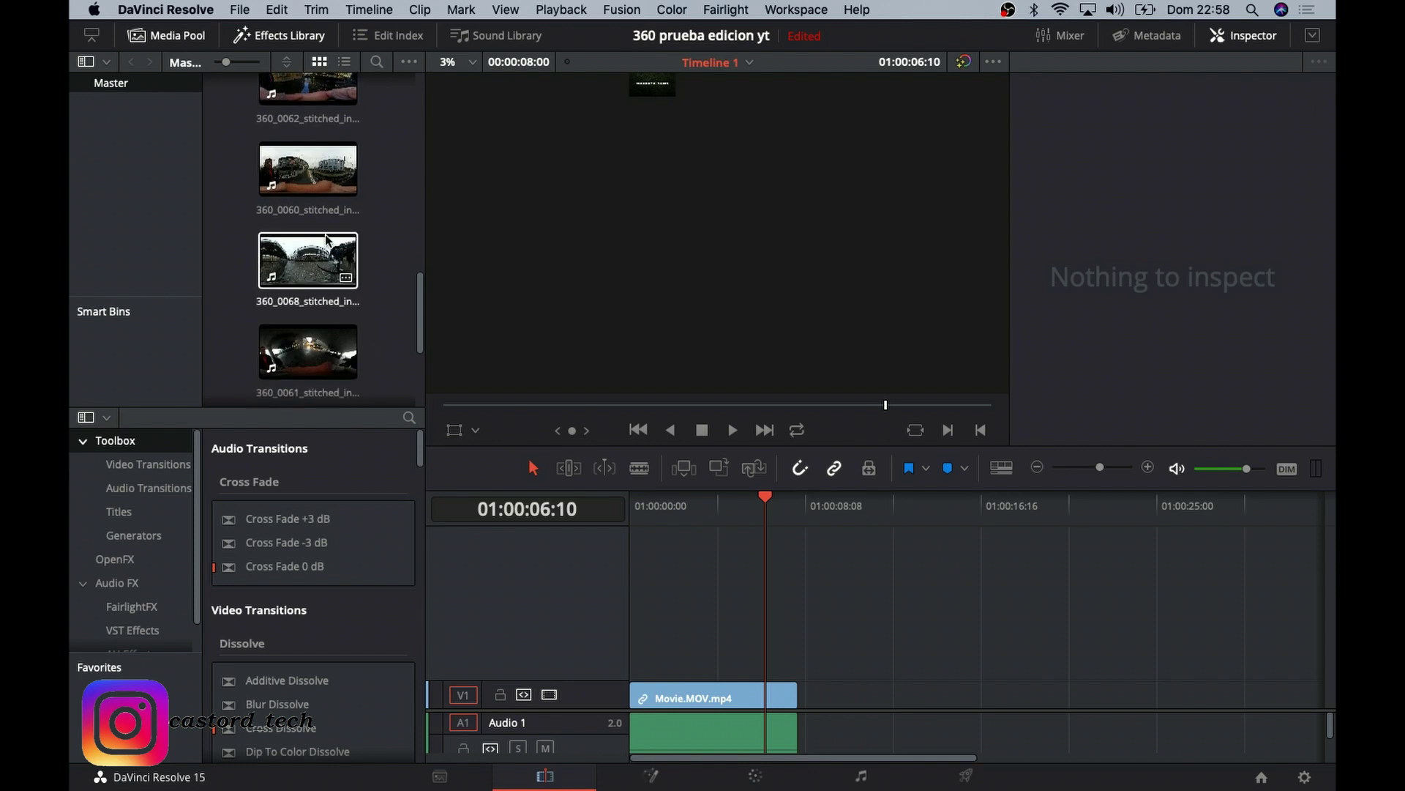
{"action": "scroll", "coordinate": [319, 194], "scroll_direction": "down", "scroll_amount": 2}
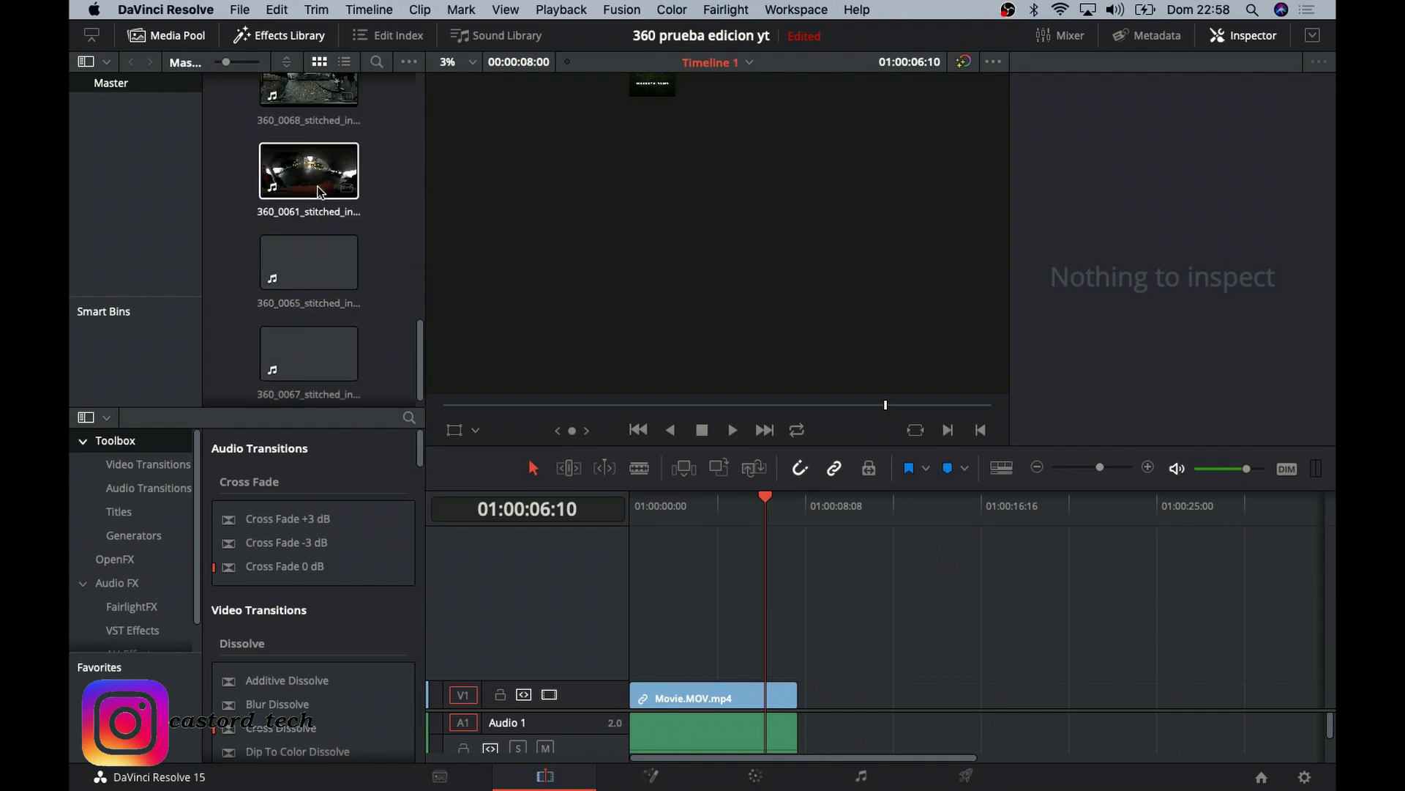
{"action": "scroll", "coordinate": [319, 193], "scroll_direction": "down", "scroll_amount": 2}
{"action": "scroll", "coordinate": [320, 192], "scroll_direction": "down", "scroll_amount": 1}
{"action": "scroll", "coordinate": [320, 192], "scroll_direction": "up", "scroll_amount": 2}
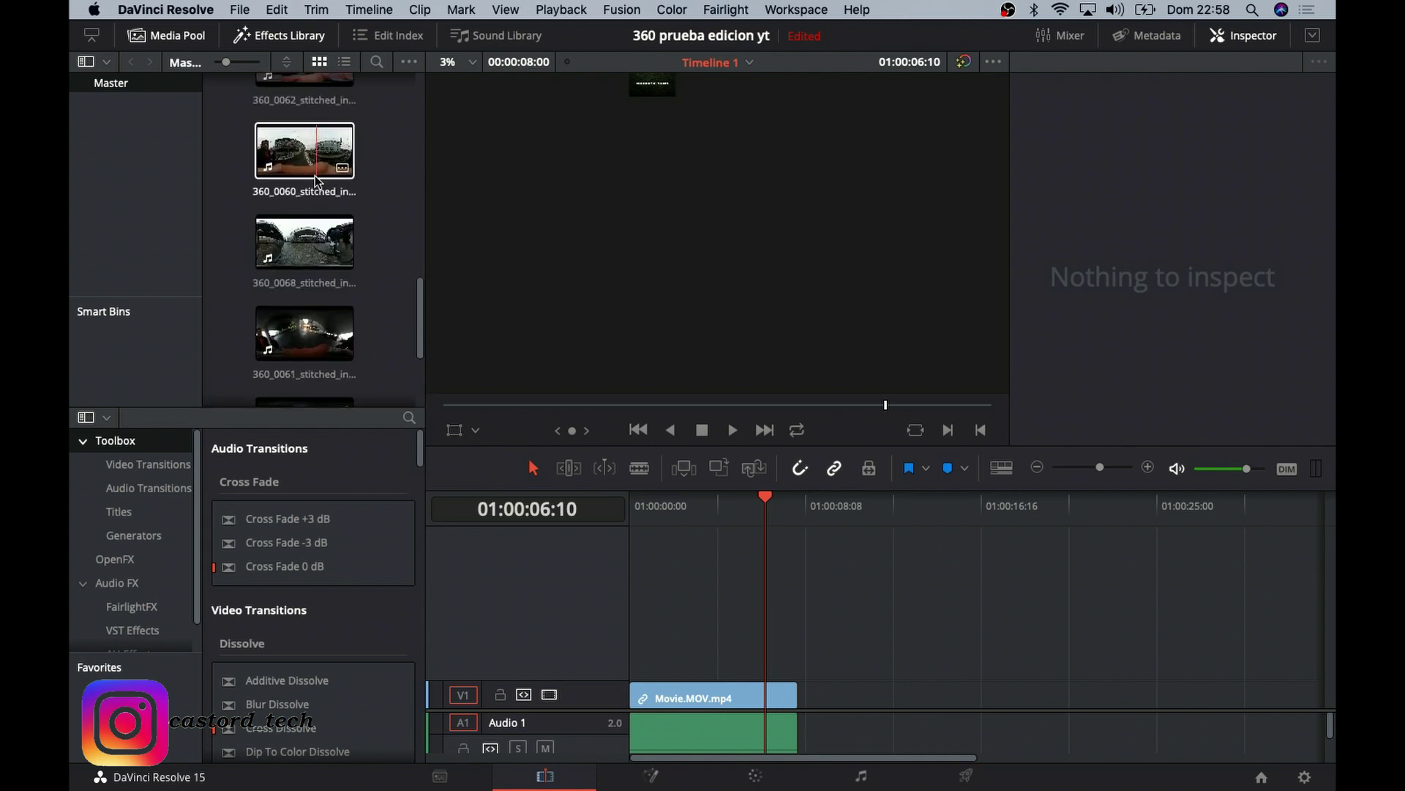
{"action": "left_click_drag", "start_coordinate": [307, 168], "coordinate": [554, 296]}
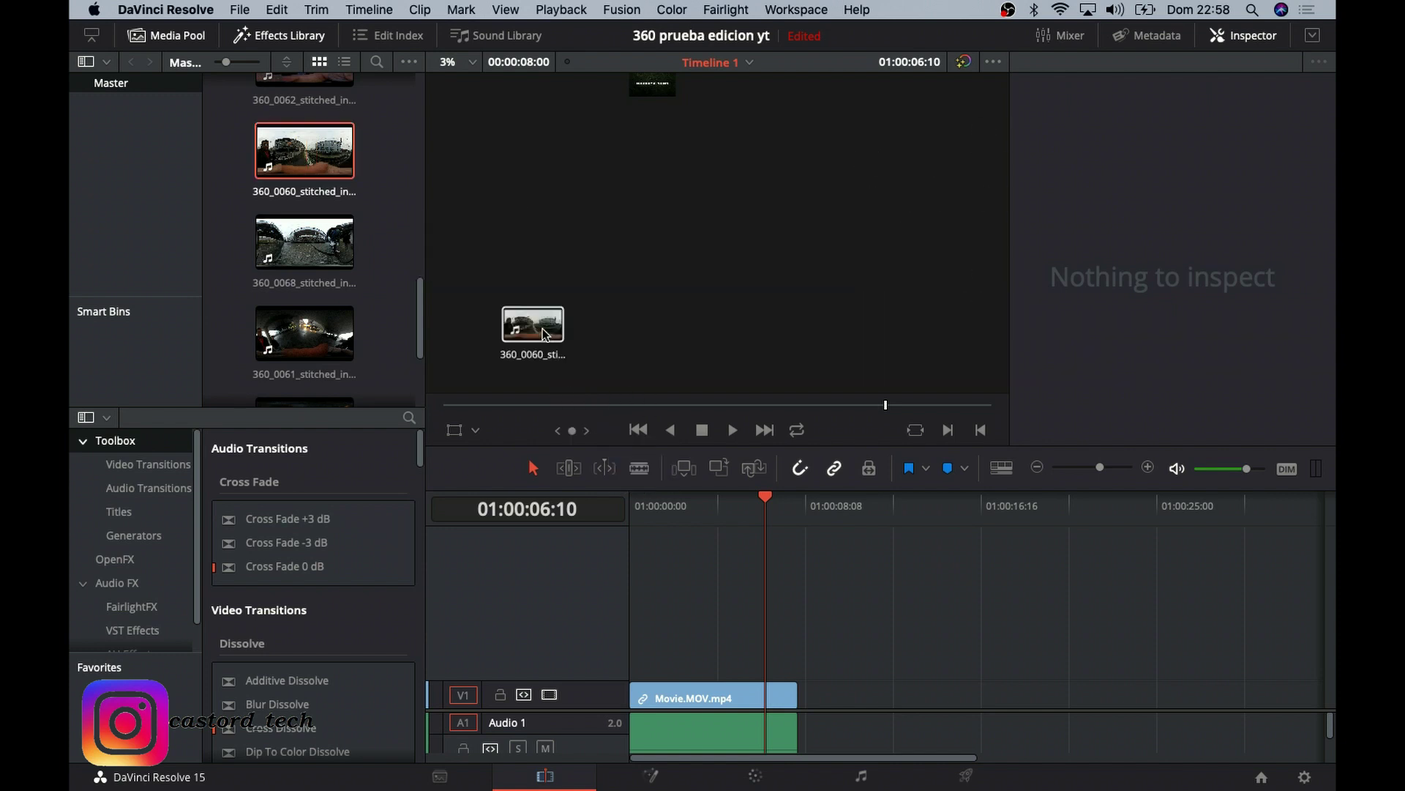
{"action": "mouse_move", "coordinate": [554, 296]}
{"action": "left_mouse_down"}
{"action": "mouse_move", "coordinate": [844, 661]}
{"action": "mouse_move", "coordinate": [827, 671]}
{"action": "mouse_move", "coordinate": [830, 697]}
{"action": "left_mouse_up"}
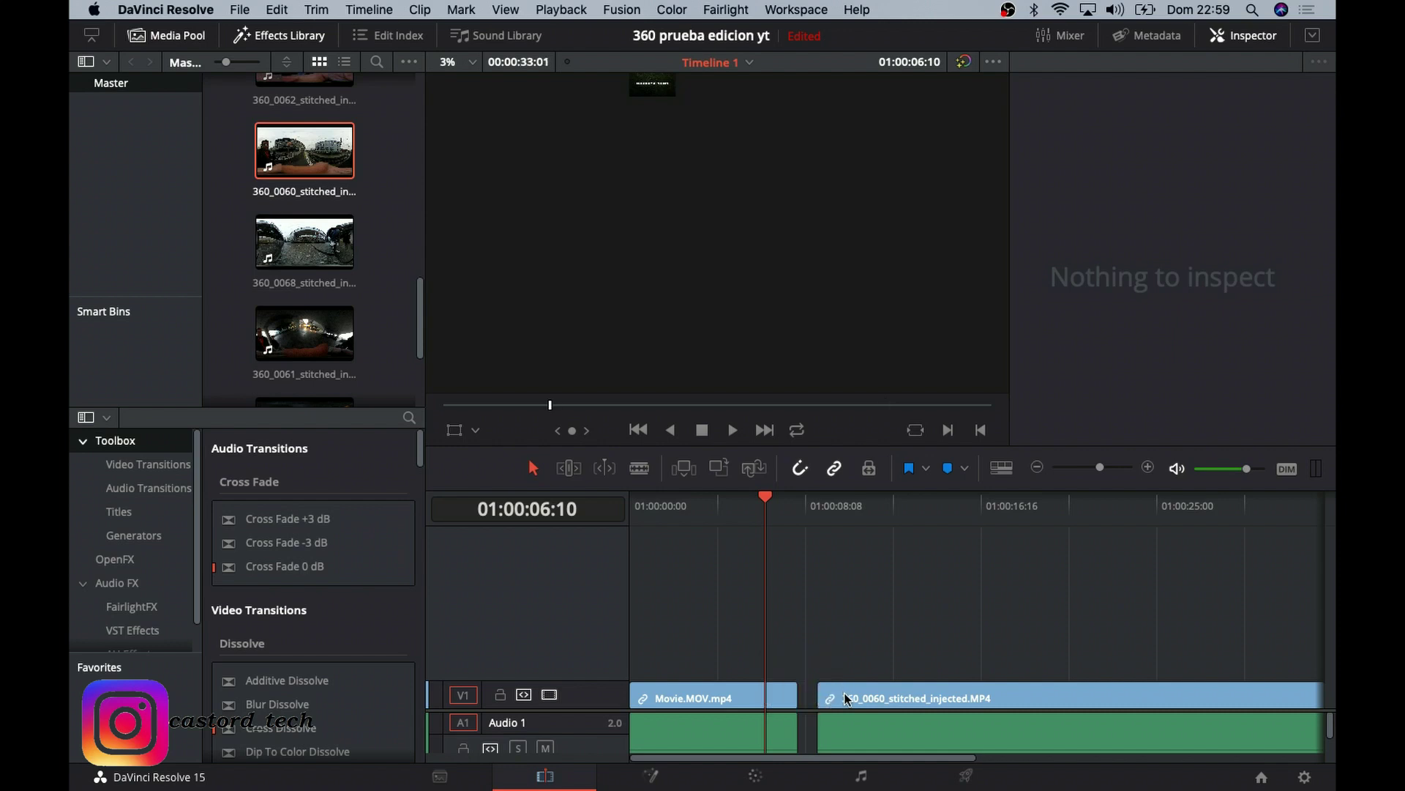
{"action": "left_click_drag", "start_coordinate": [847, 698], "coordinate": [795, 699]}
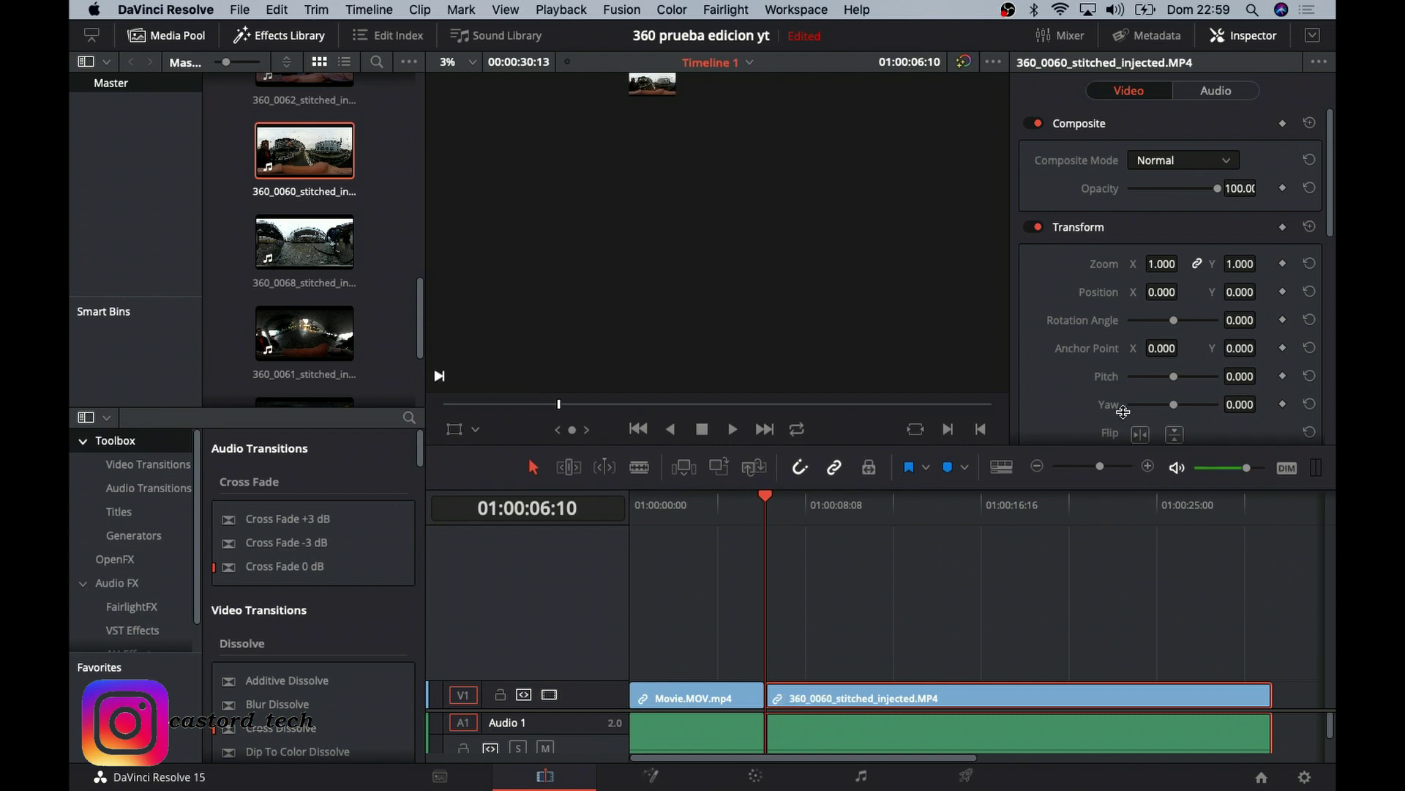
Enlarge the timeline and media pool panels.
{"action": "left_click_drag", "start_coordinate": [1135, 488], "coordinate": [1105, 316]}
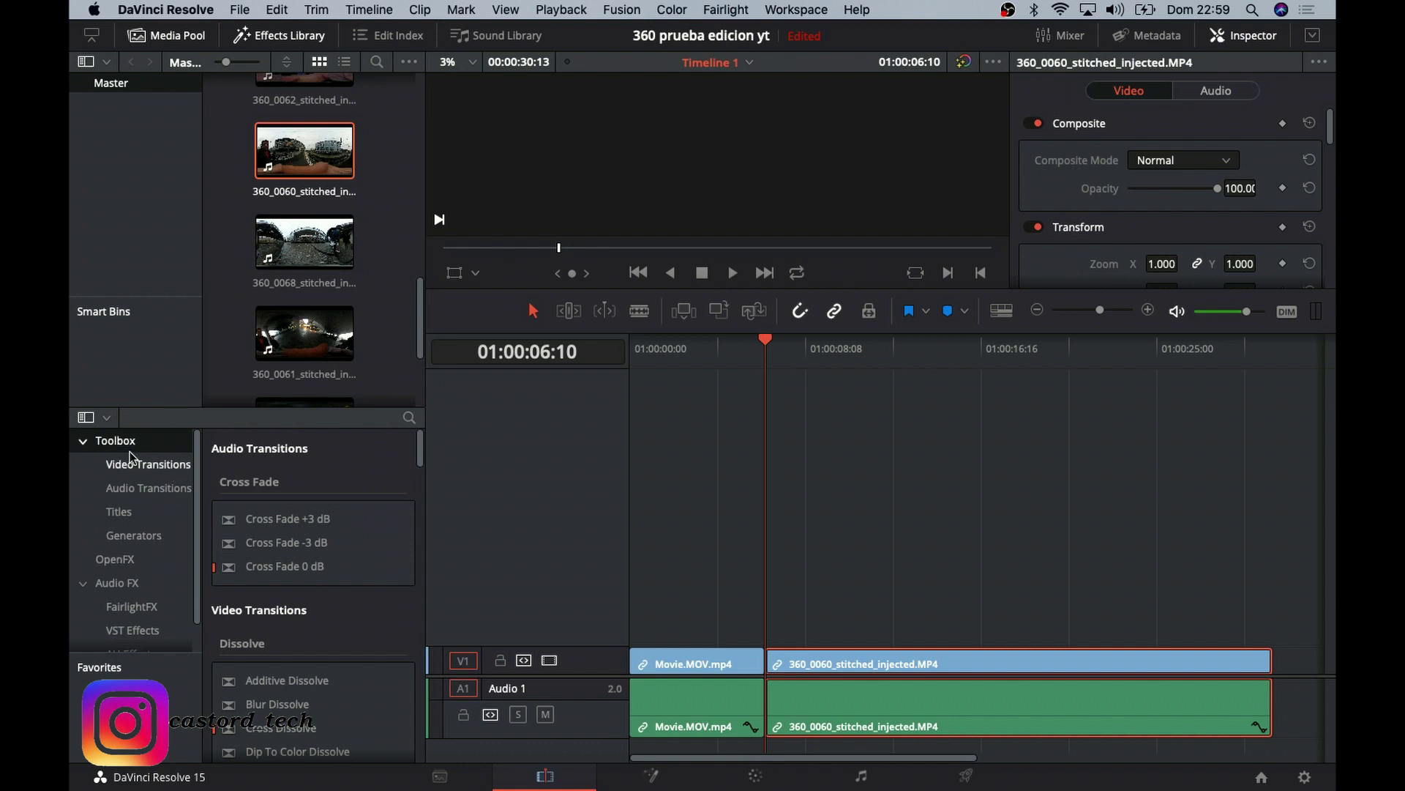
{"action": "left_click", "coordinate": [106, 418]}
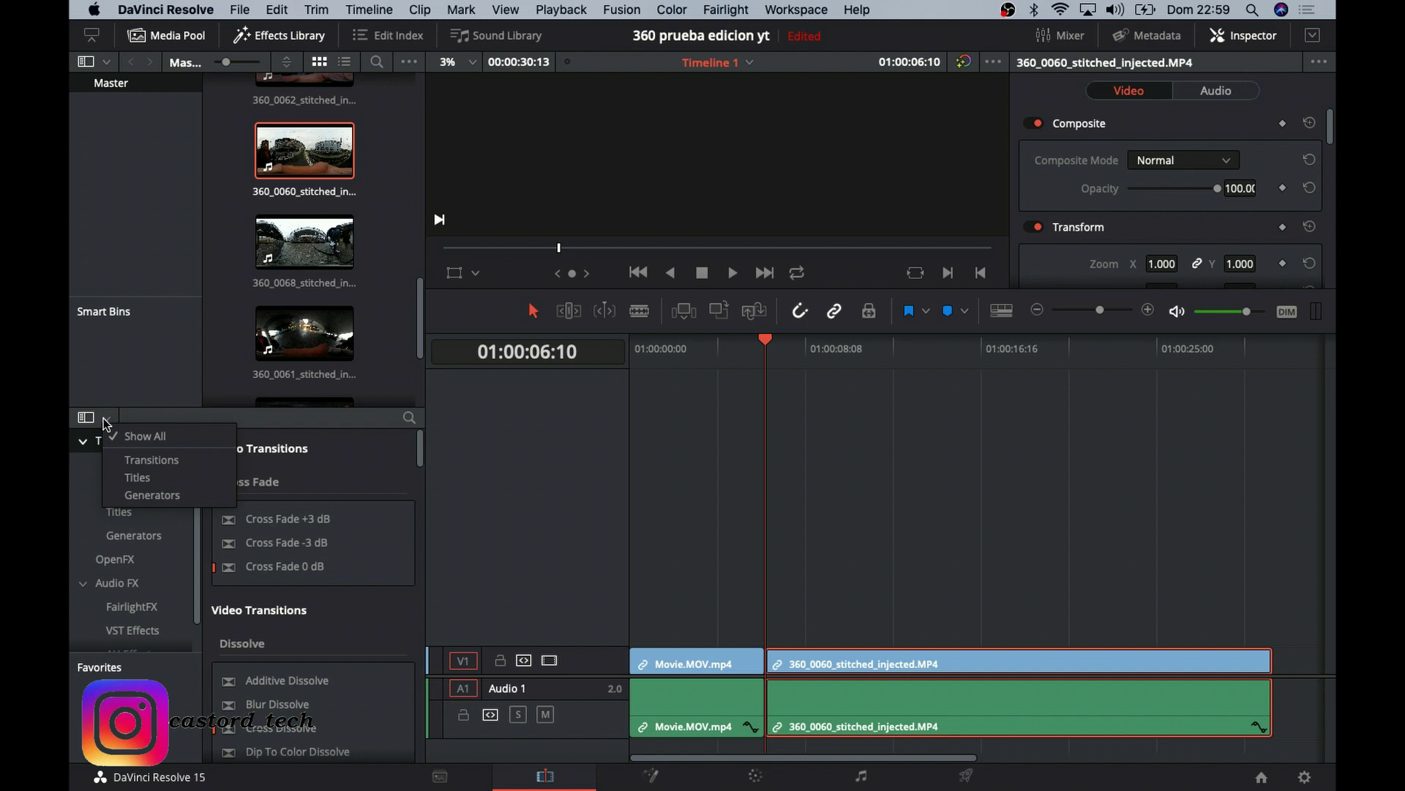
{"action": "left_click", "coordinate": [125, 462]}
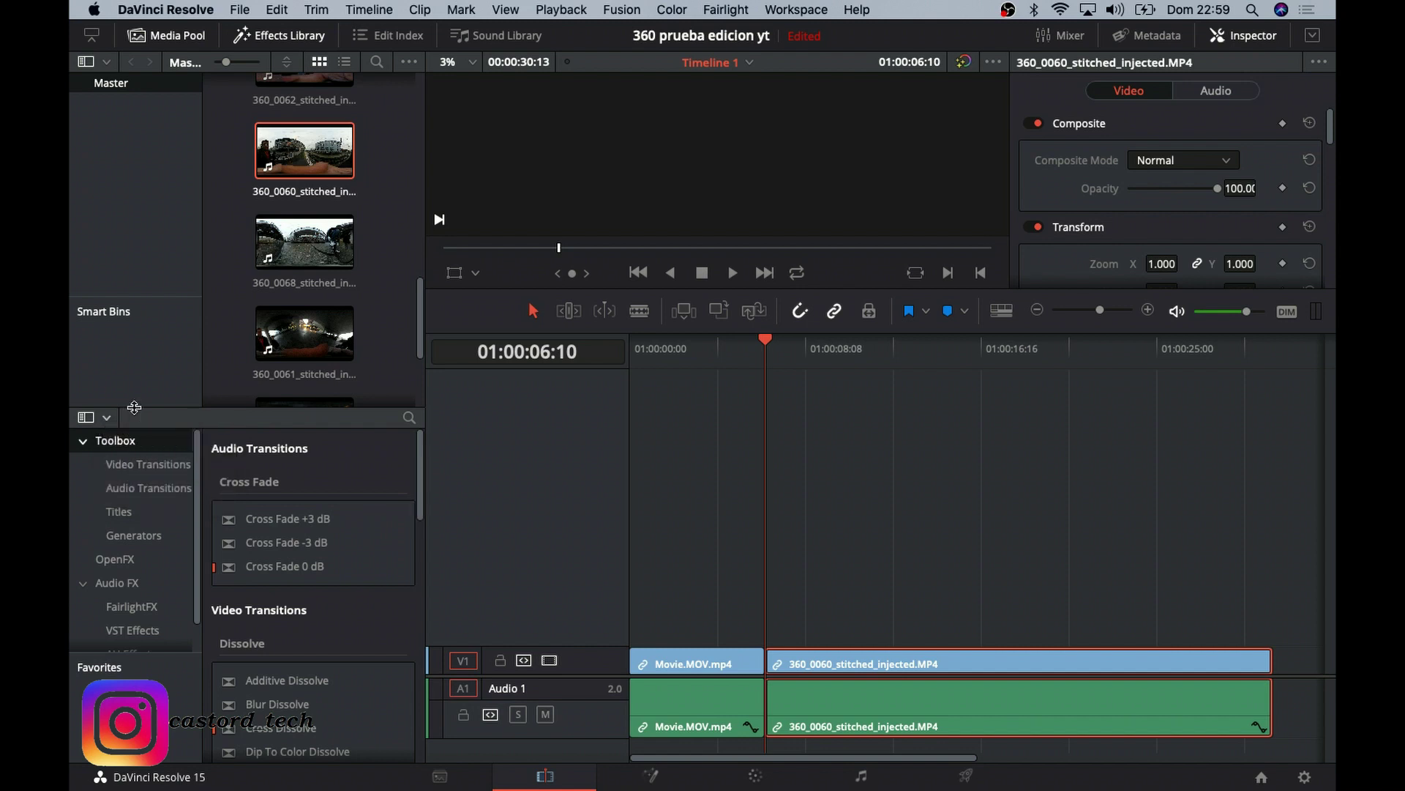
{"action": "left_click_drag", "start_coordinate": [132, 407], "coordinate": [136, 561]}
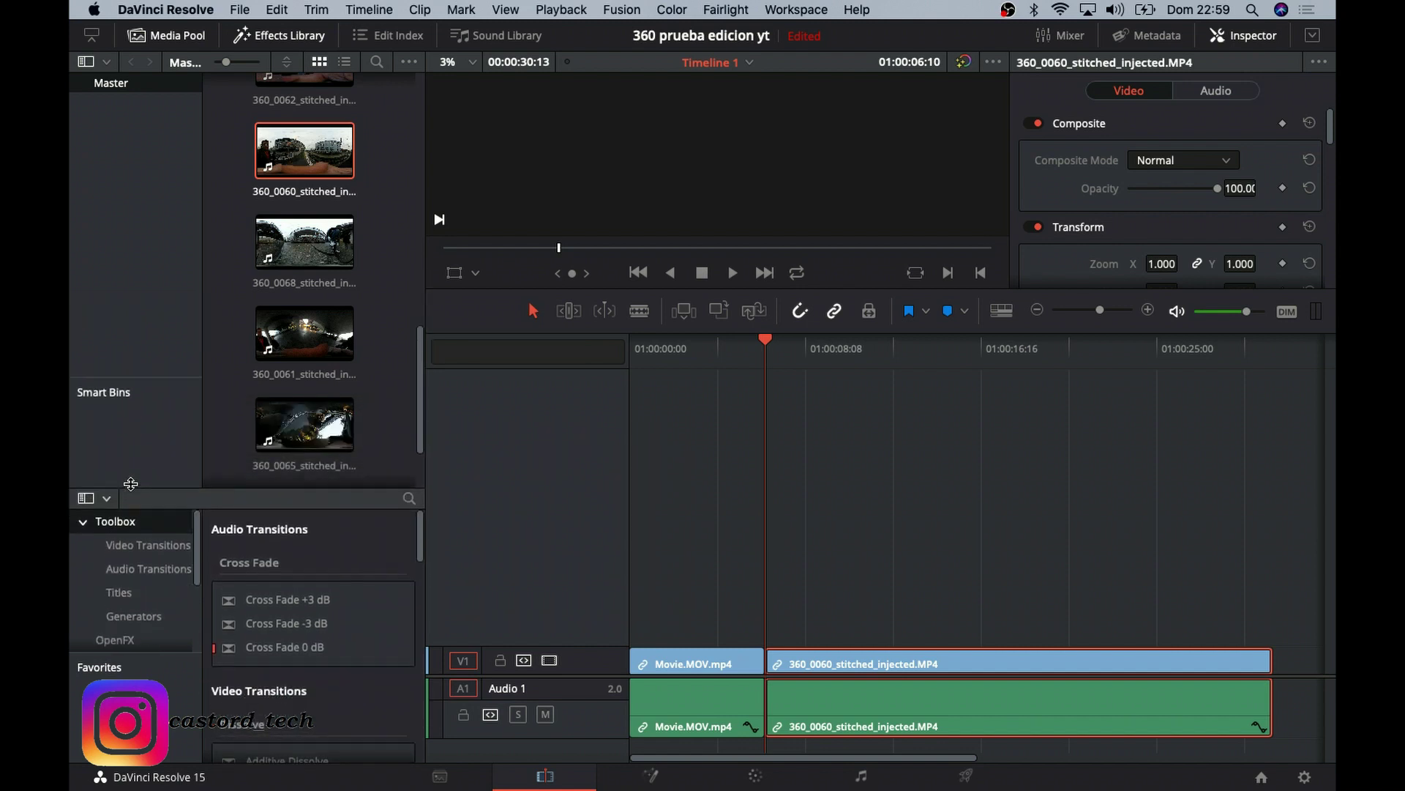
{"action": "scroll", "coordinate": [308, 513], "scroll_direction": "up", "scroll_amount": 1}
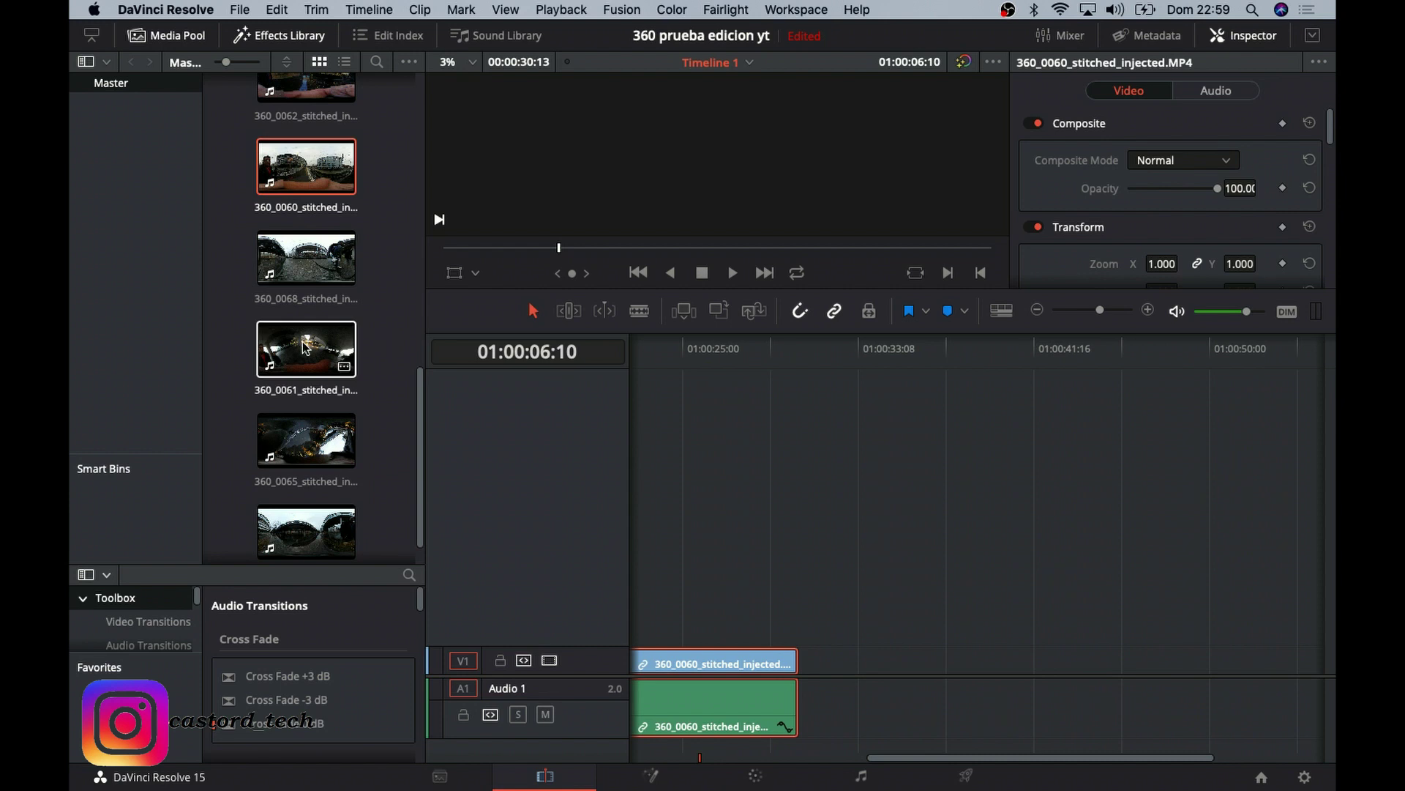
Append 360_0061 and then 360_0062 after 360_0060 on the timeline.
{"action": "mouse_move", "coordinate": [305, 348]}
{"action": "left_mouse_down"}
{"action": "mouse_move", "coordinate": [707, 513]}
{"action": "mouse_move", "coordinate": [943, 729]}
{"action": "mouse_move", "coordinate": [871, 705]}
{"action": "left_mouse_up"}
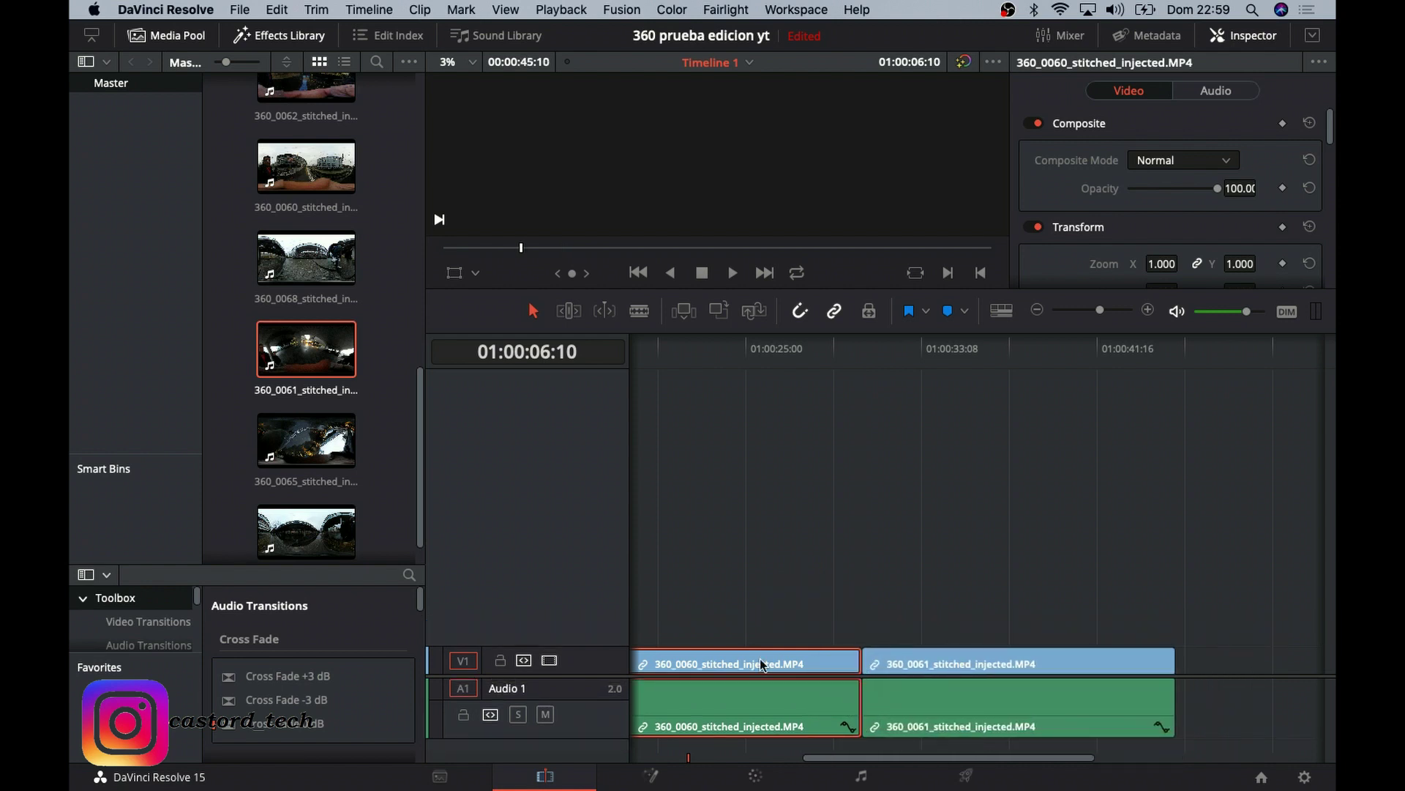
{"action": "scroll", "coordinate": [298, 458], "scroll_direction": "down", "scroll_amount": 1}
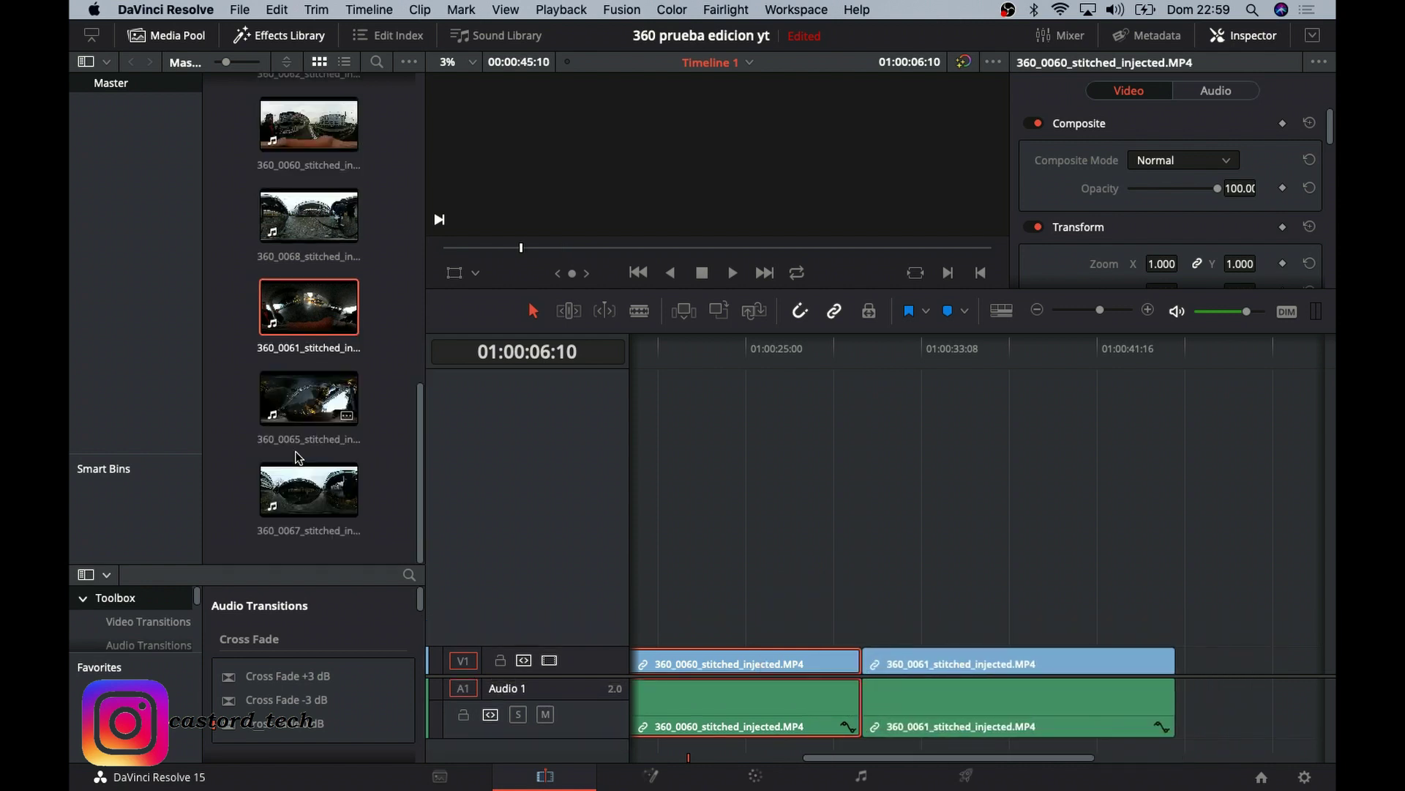
{"action": "scroll", "coordinate": [298, 459], "scroll_direction": "up", "scroll_amount": 2}
{"action": "scroll", "coordinate": [298, 460], "scroll_direction": "up", "scroll_amount": 2}
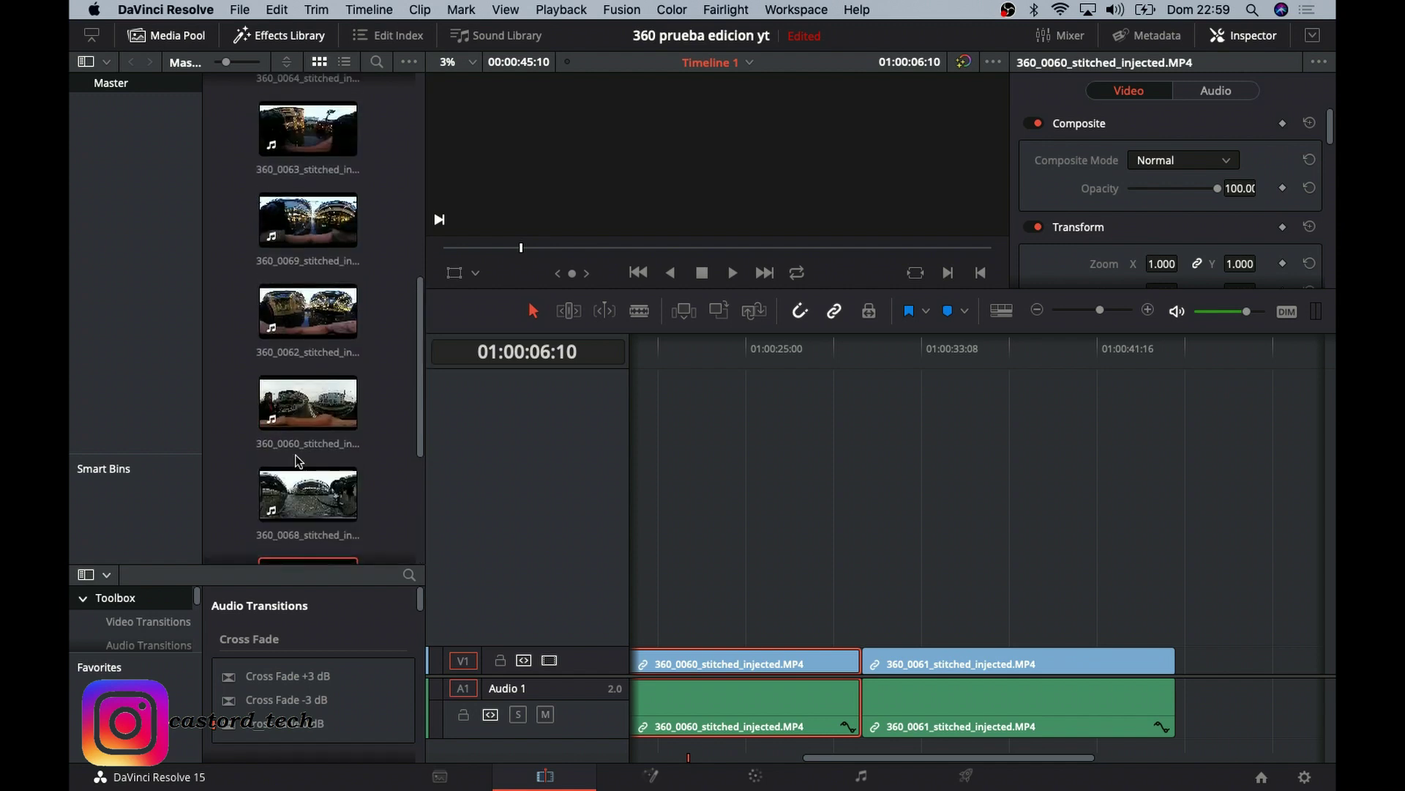
{"action": "scroll", "coordinate": [297, 459], "scroll_direction": "up", "scroll_amount": 1}
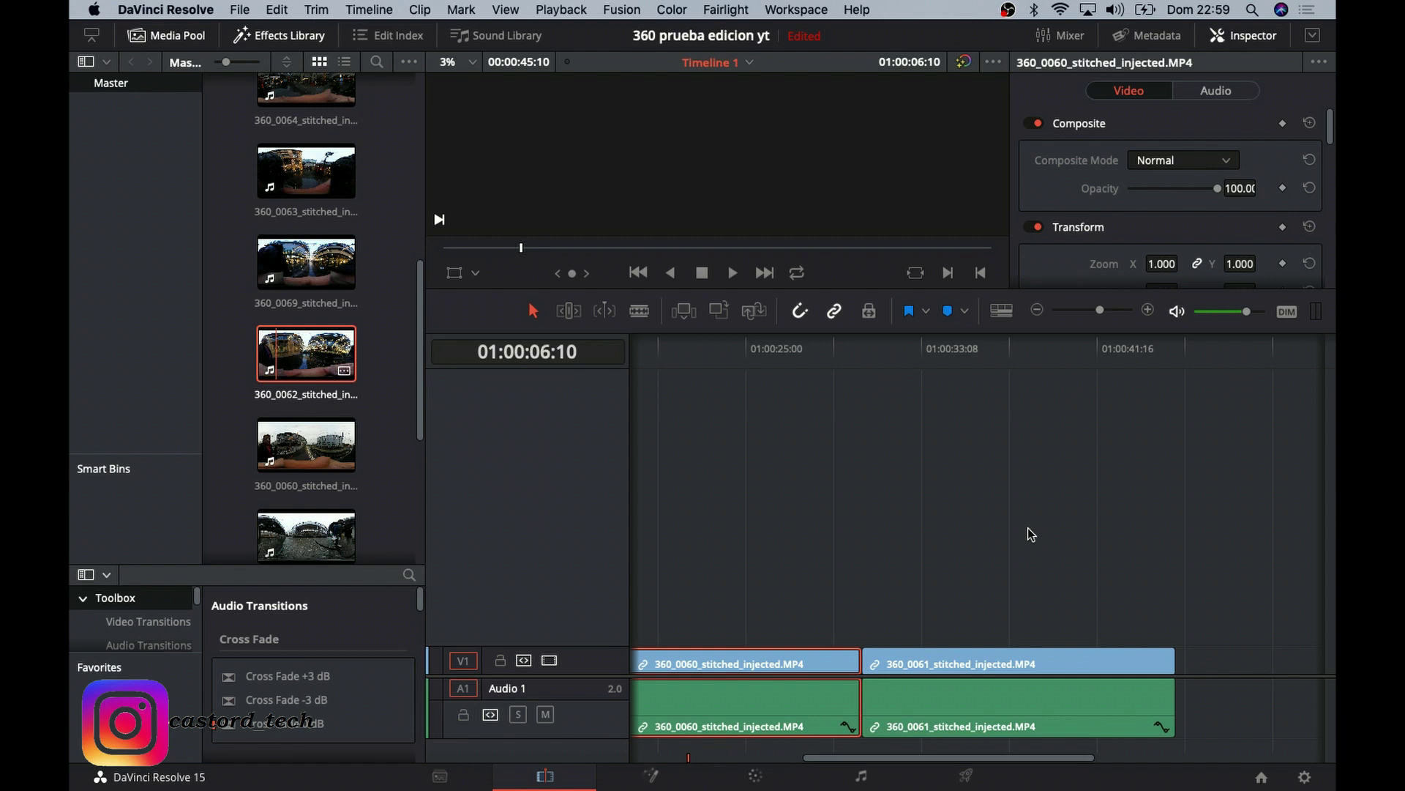
{"action": "mouse_move", "coordinate": [1030, 534]}
{"action": "left_mouse_down"}
{"action": "mouse_move", "coordinate": [642, 408]}
{"action": "mouse_move", "coordinate": [298, 350]}
{"action": "left_mouse_up"}
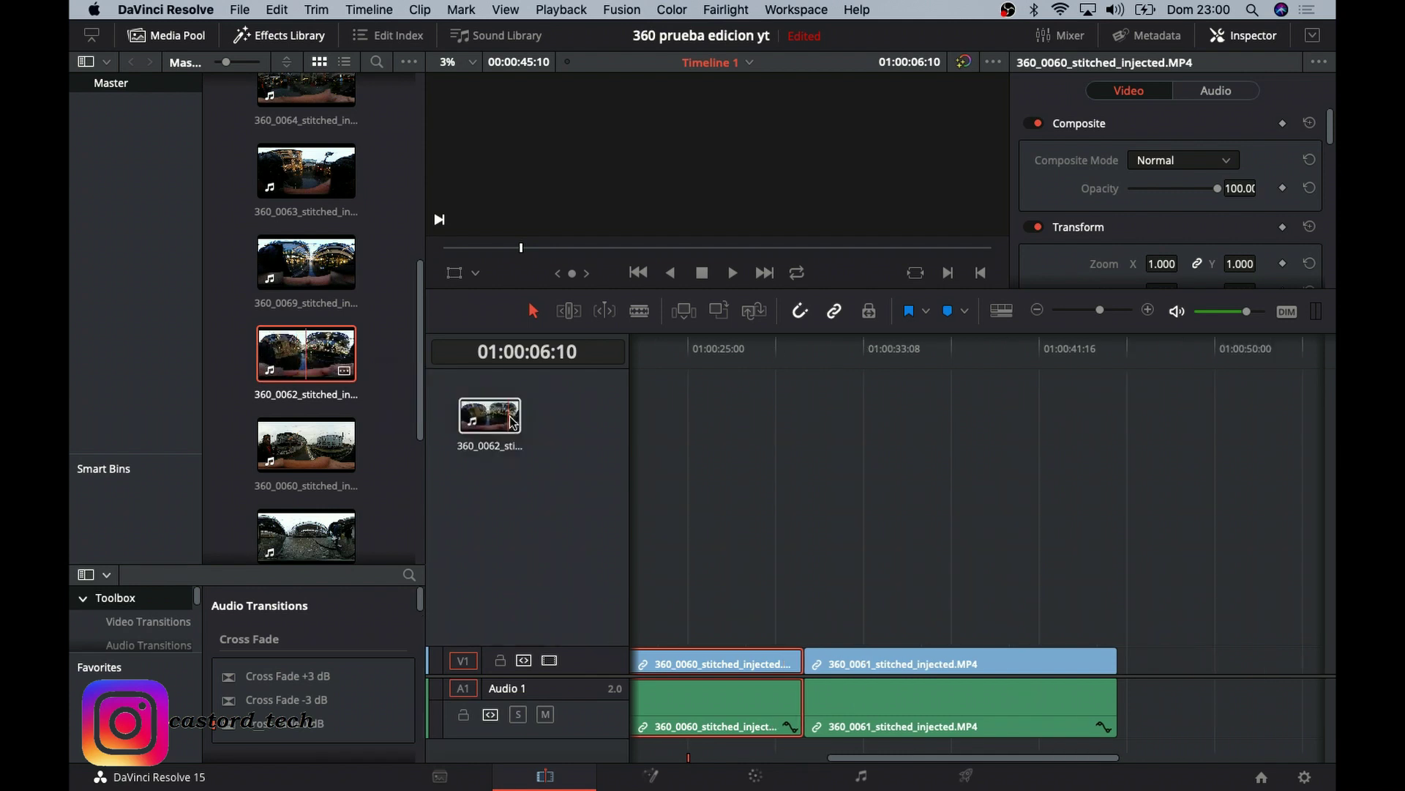
{"action": "left_click_drag", "start_coordinate": [298, 350], "coordinate": [653, 430]}
{"action": "mouse_move", "coordinate": [989, 618]}
{"action": "left_mouse_down"}
{"action": "mouse_move", "coordinate": [1060, 523]}
{"action": "mouse_move", "coordinate": [1257, 683]}
{"action": "left_mouse_up"}
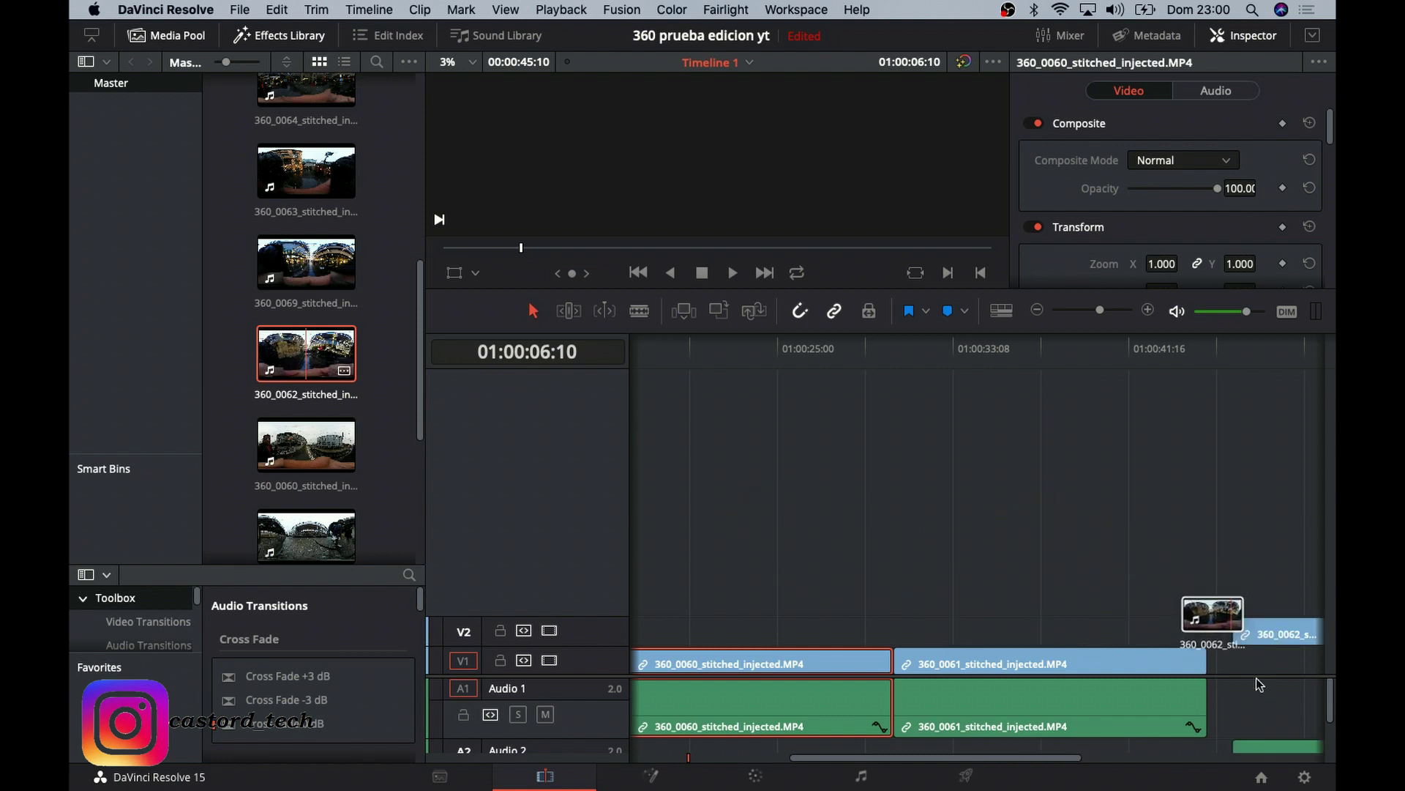
{"action": "left_click_drag", "start_coordinate": [1257, 683], "coordinate": [1209, 683]}
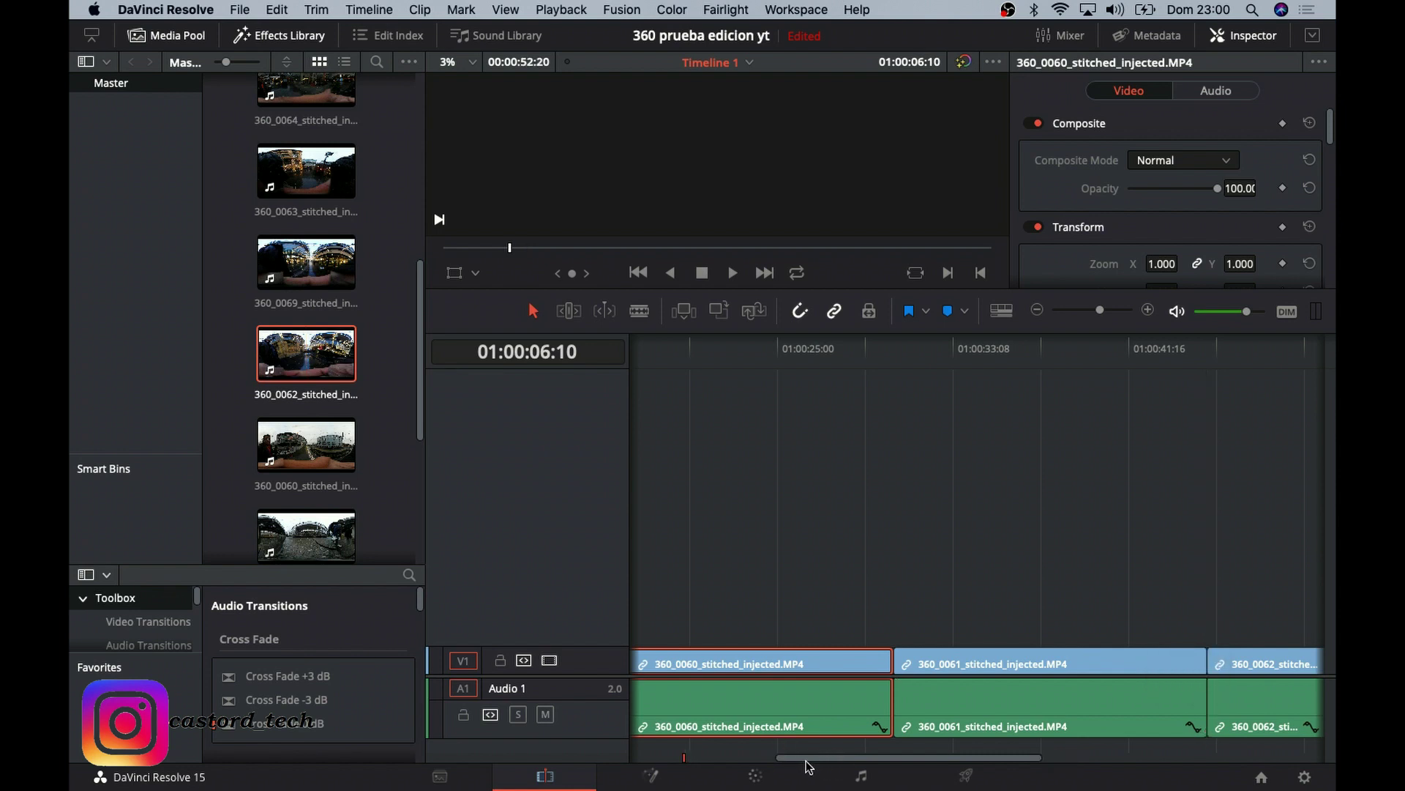
Zoom the timeline out and append the 360_0063 clip.
{"action": "left_click", "coordinate": [1040, 312]}
{"action": "left_click", "coordinate": [1039, 312]}
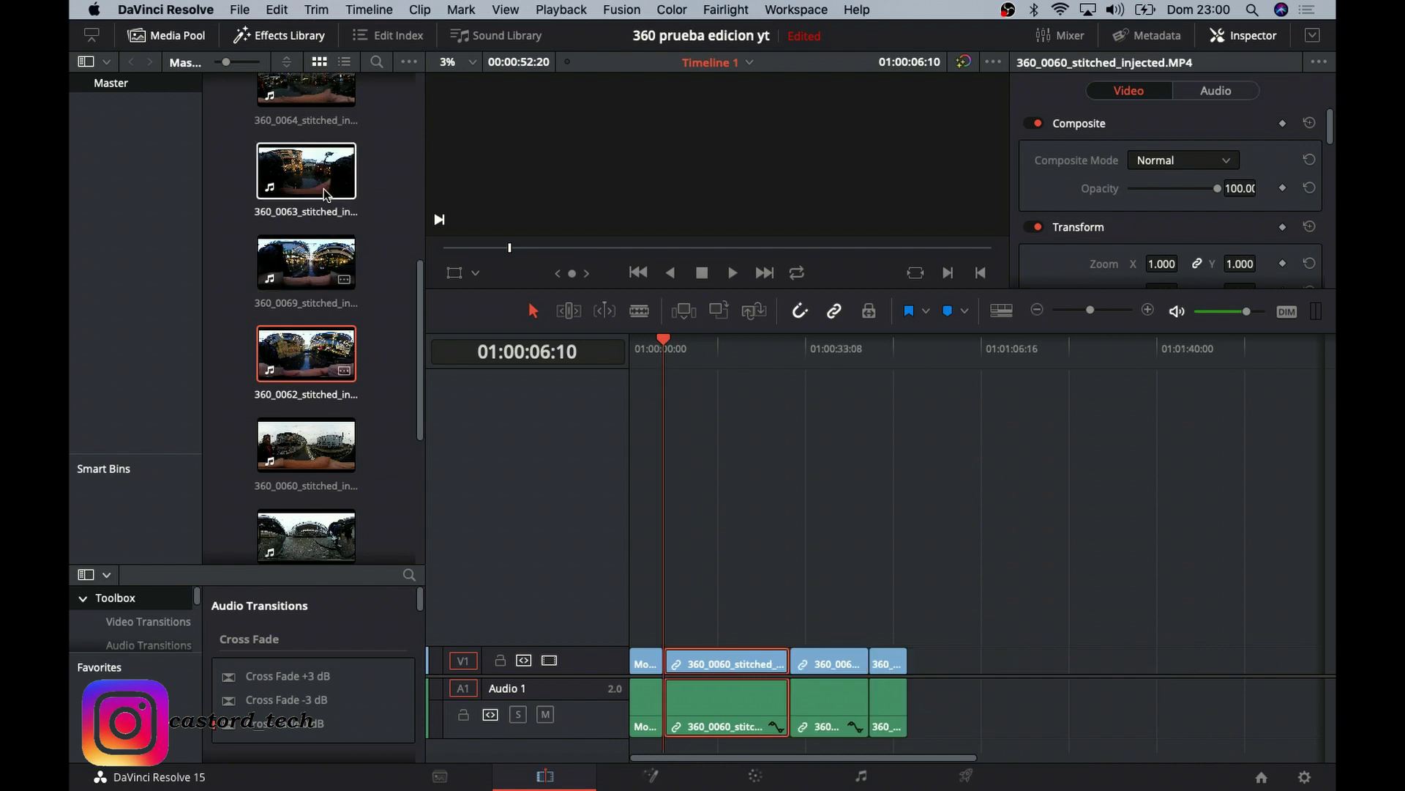
{"action": "left_click", "coordinate": [311, 170]}
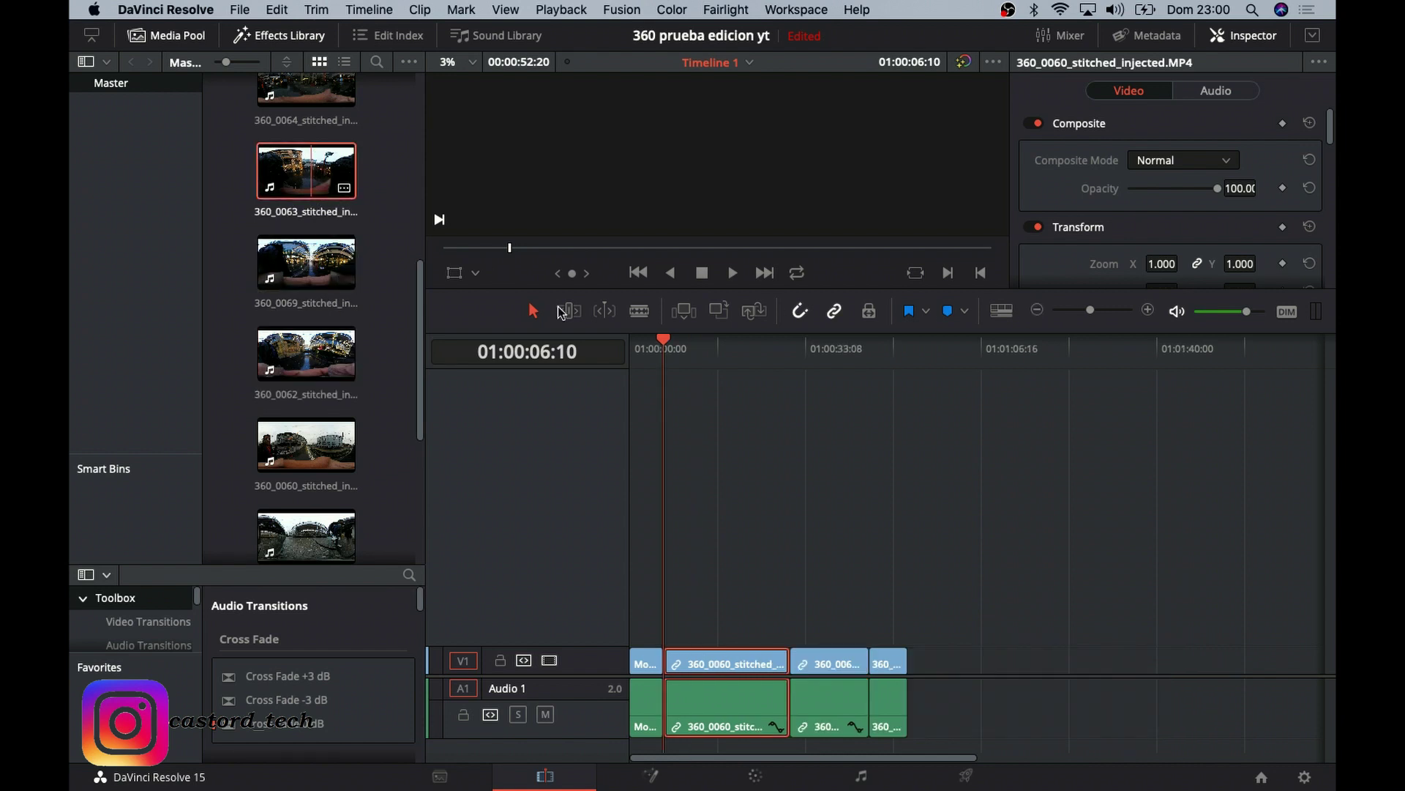
{"action": "left_click_drag", "start_coordinate": [558, 312], "coordinate": [931, 534]}
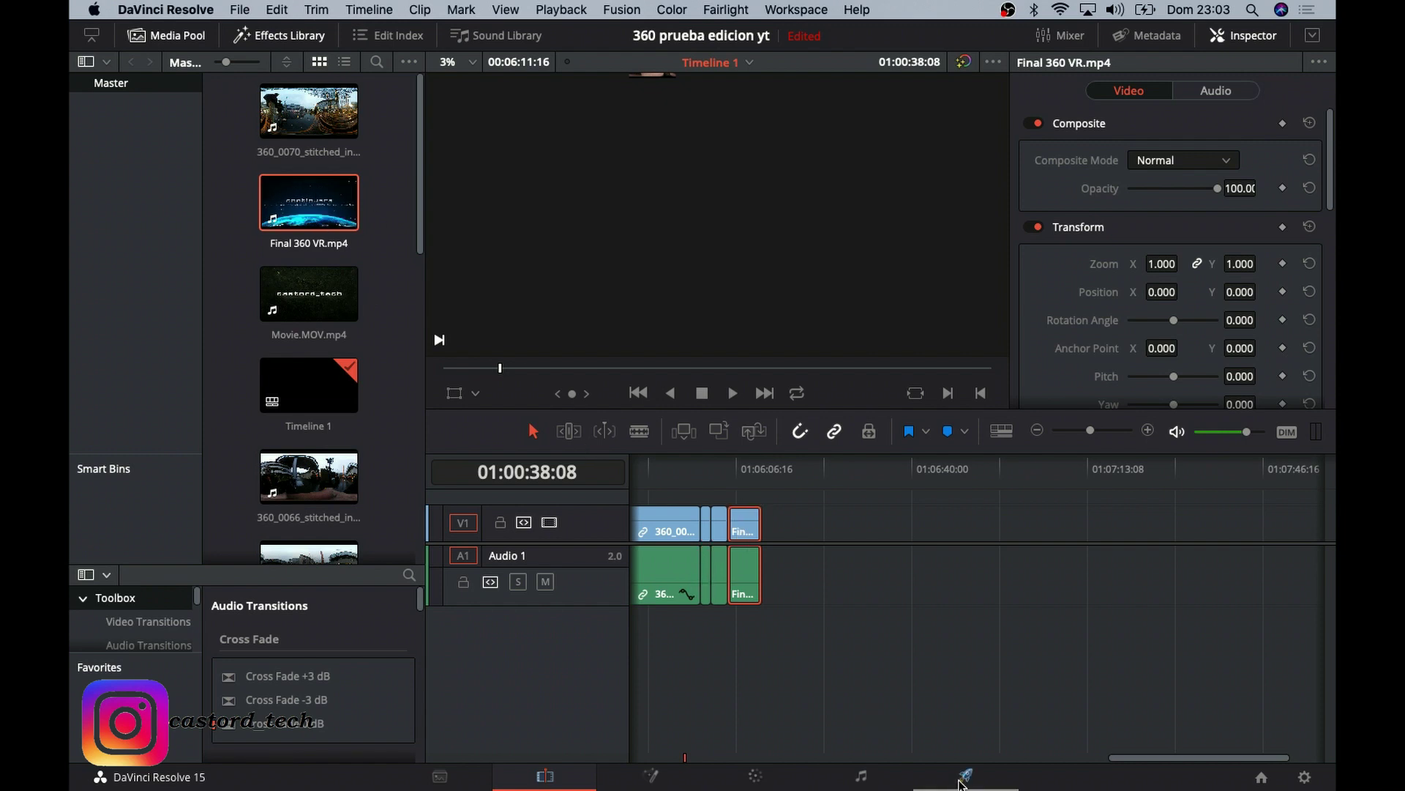
On the Deliver page, choose the YouTube 2160p preset and name the file '360 VR Prueba'.
{"action": "left_click", "coordinate": [963, 777]}
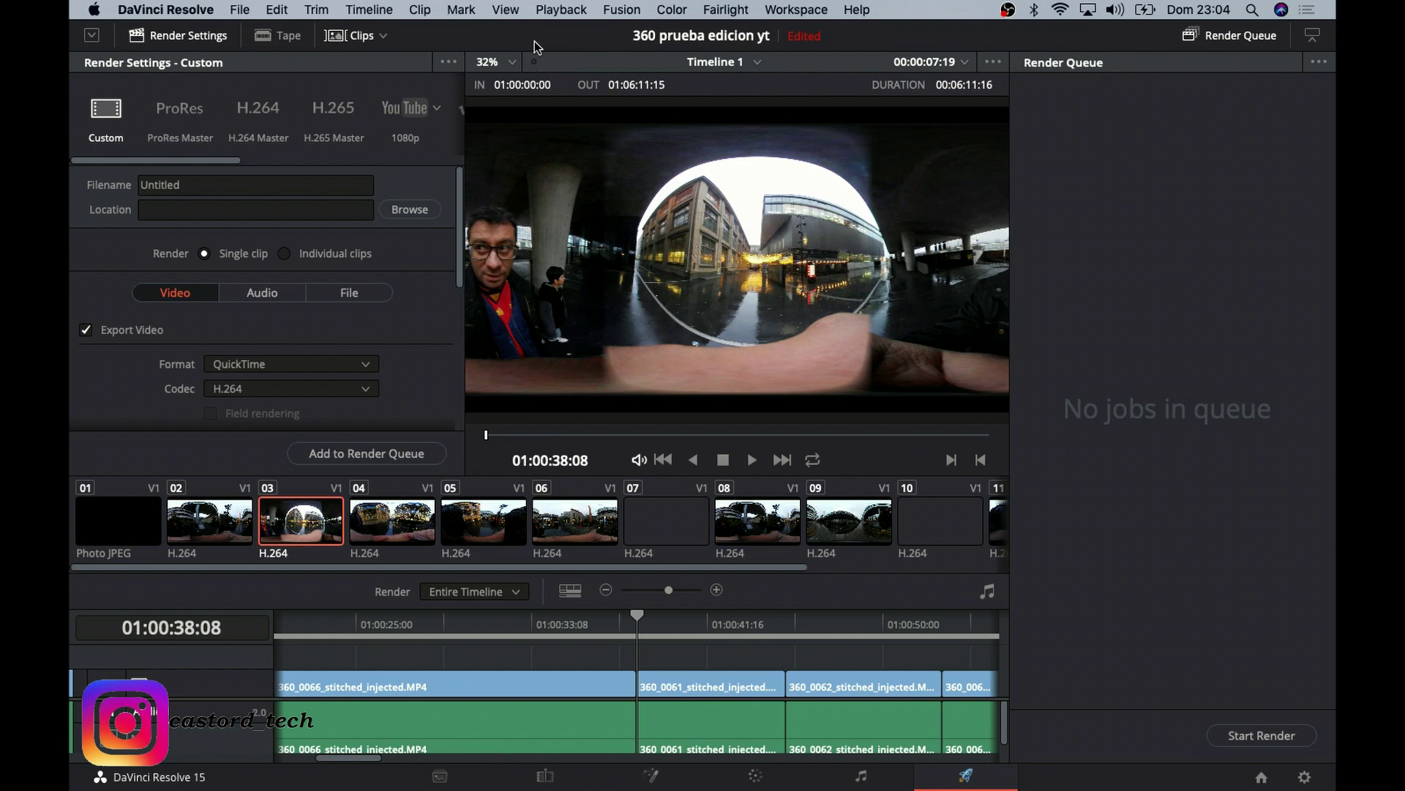
{"action": "left_click", "coordinate": [437, 111]}
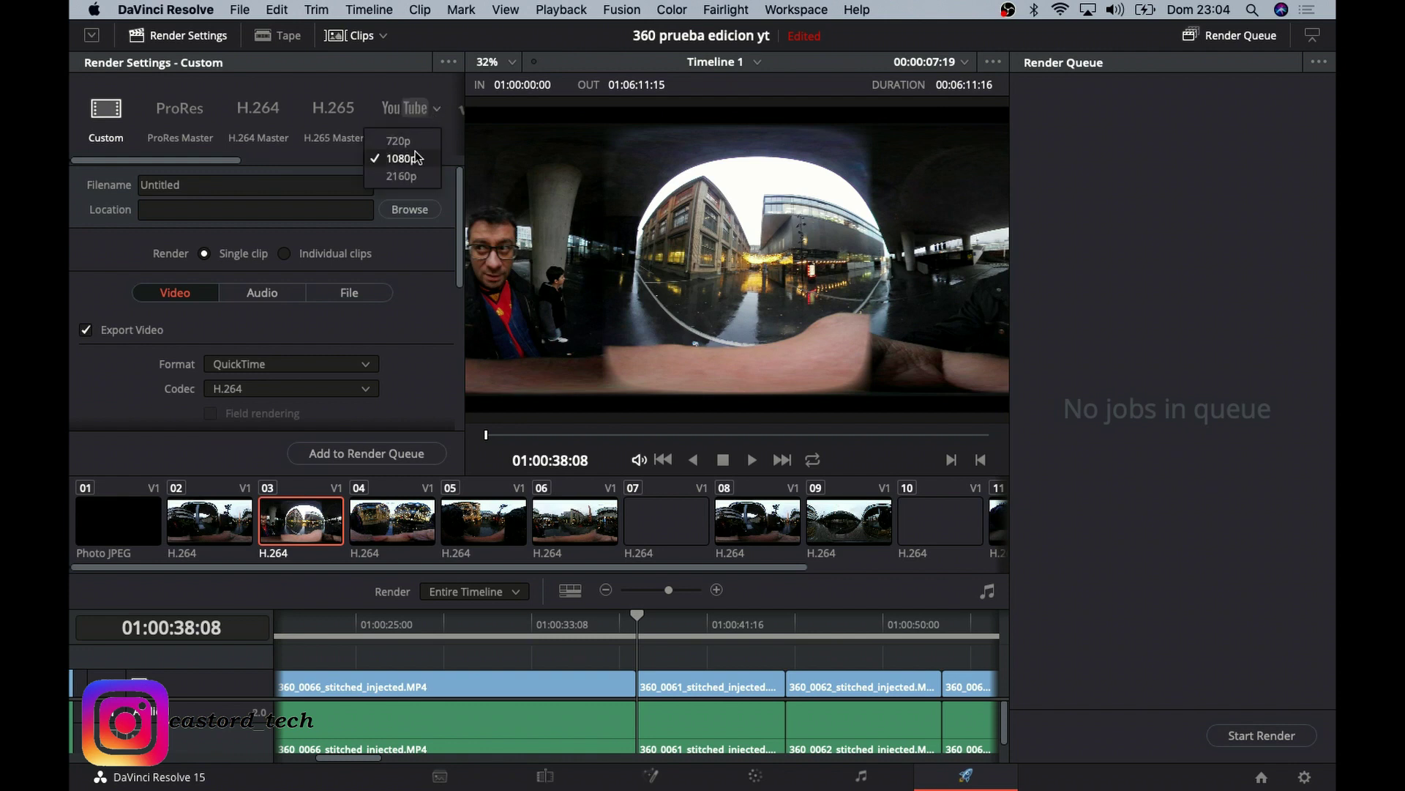
{"action": "left_click", "coordinate": [417, 177]}
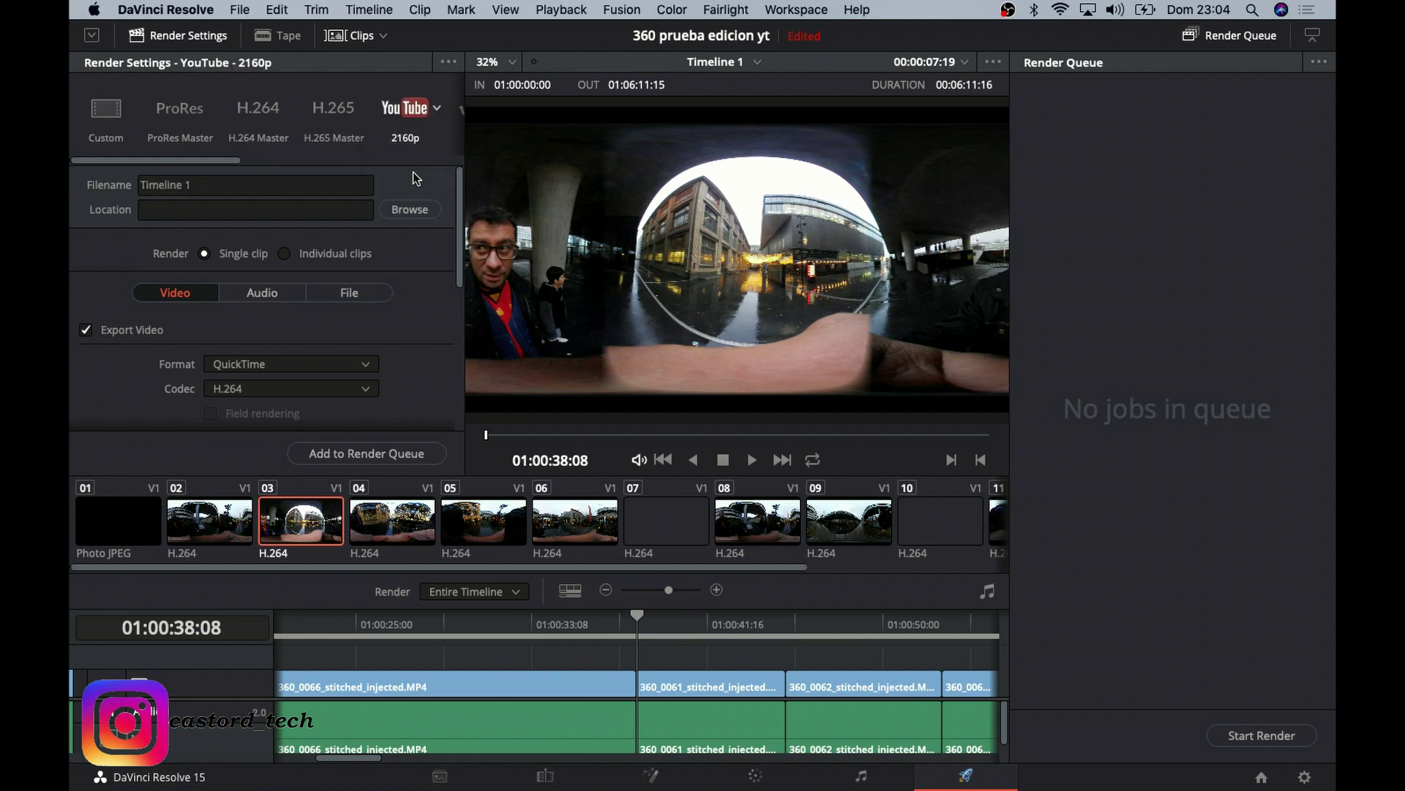
{"action": "left_click", "coordinate": [275, 191]}
{"action": "type", "text": "360 VR Prueba"}
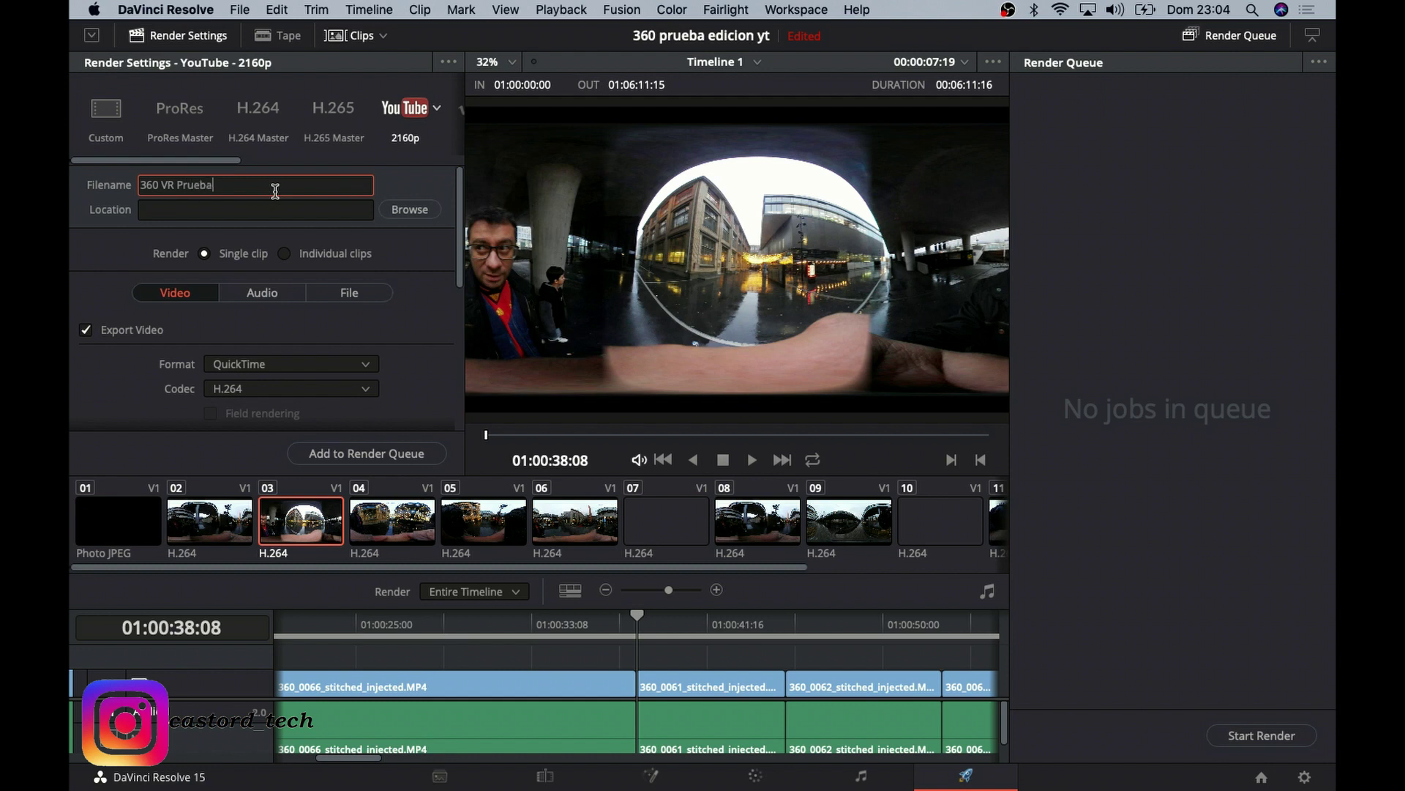
{"action": "scroll", "coordinate": [293, 292], "scroll_direction": "down", "scroll_amount": 10}
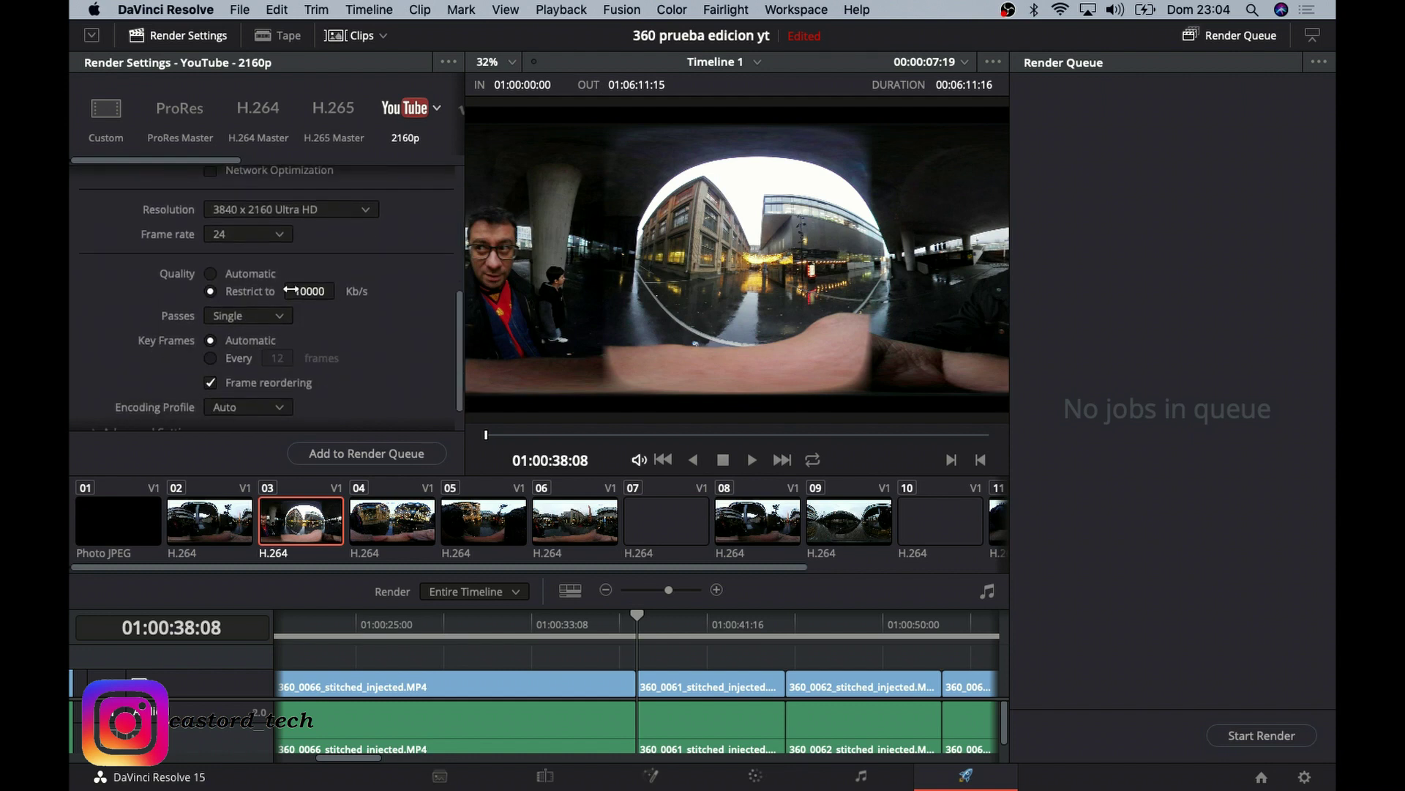
{"action": "scroll", "coordinate": [315, 310], "scroll_direction": "up", "scroll_amount": 4}
{"action": "scroll", "coordinate": [315, 311], "scroll_direction": "up", "scroll_amount": 6}
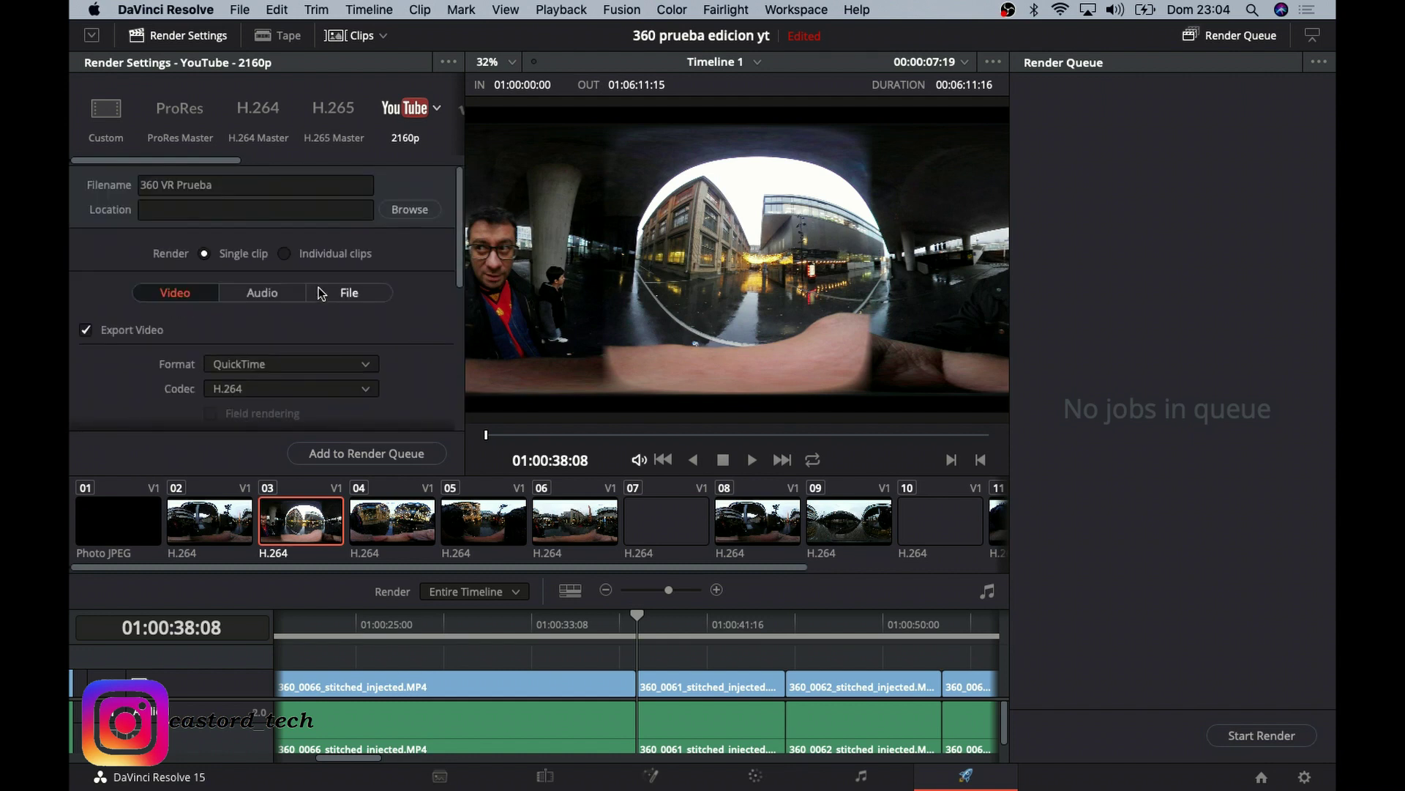
Set the render location to the Desktop and add the job to the render queue.
{"action": "left_click", "coordinate": [401, 213]}
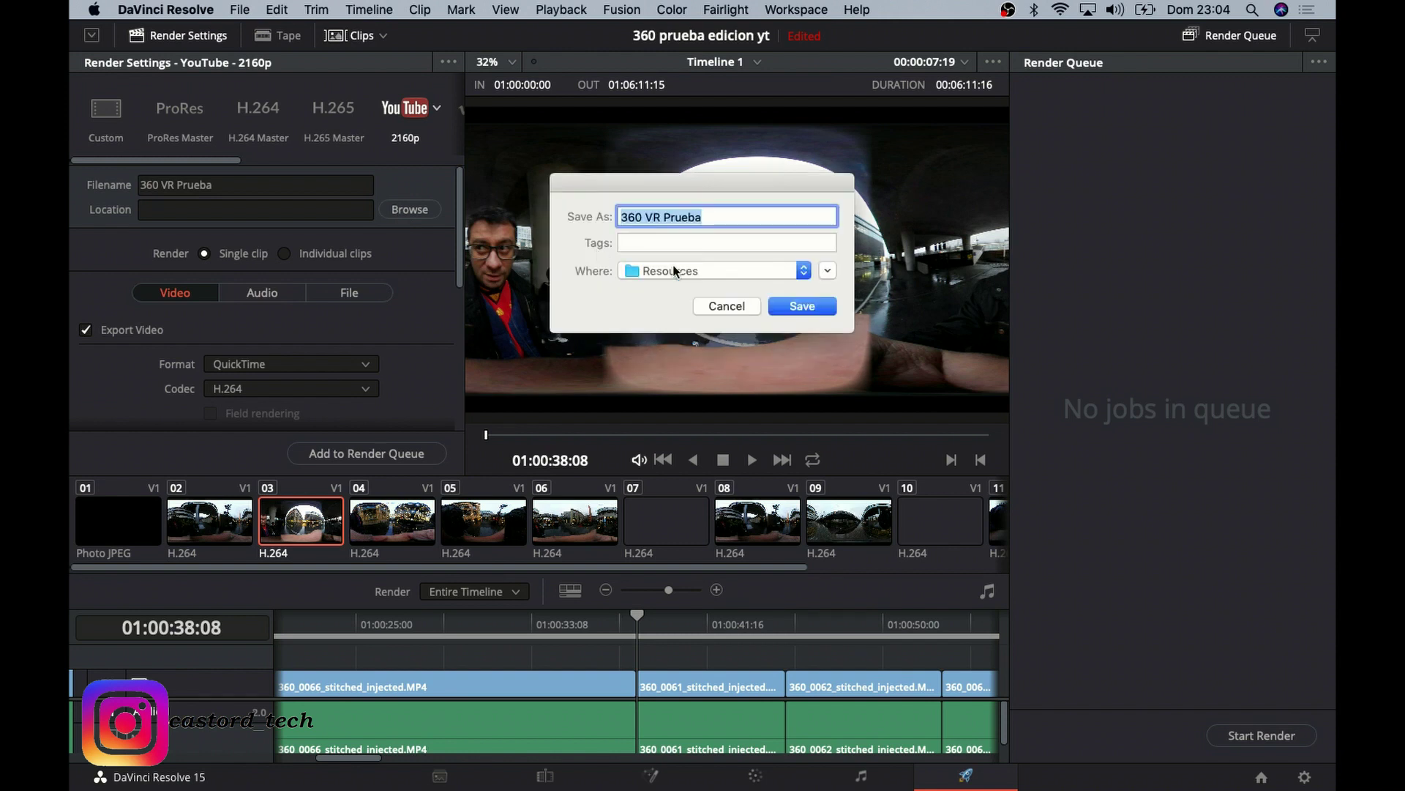
{"action": "left_click", "coordinate": [674, 271]}
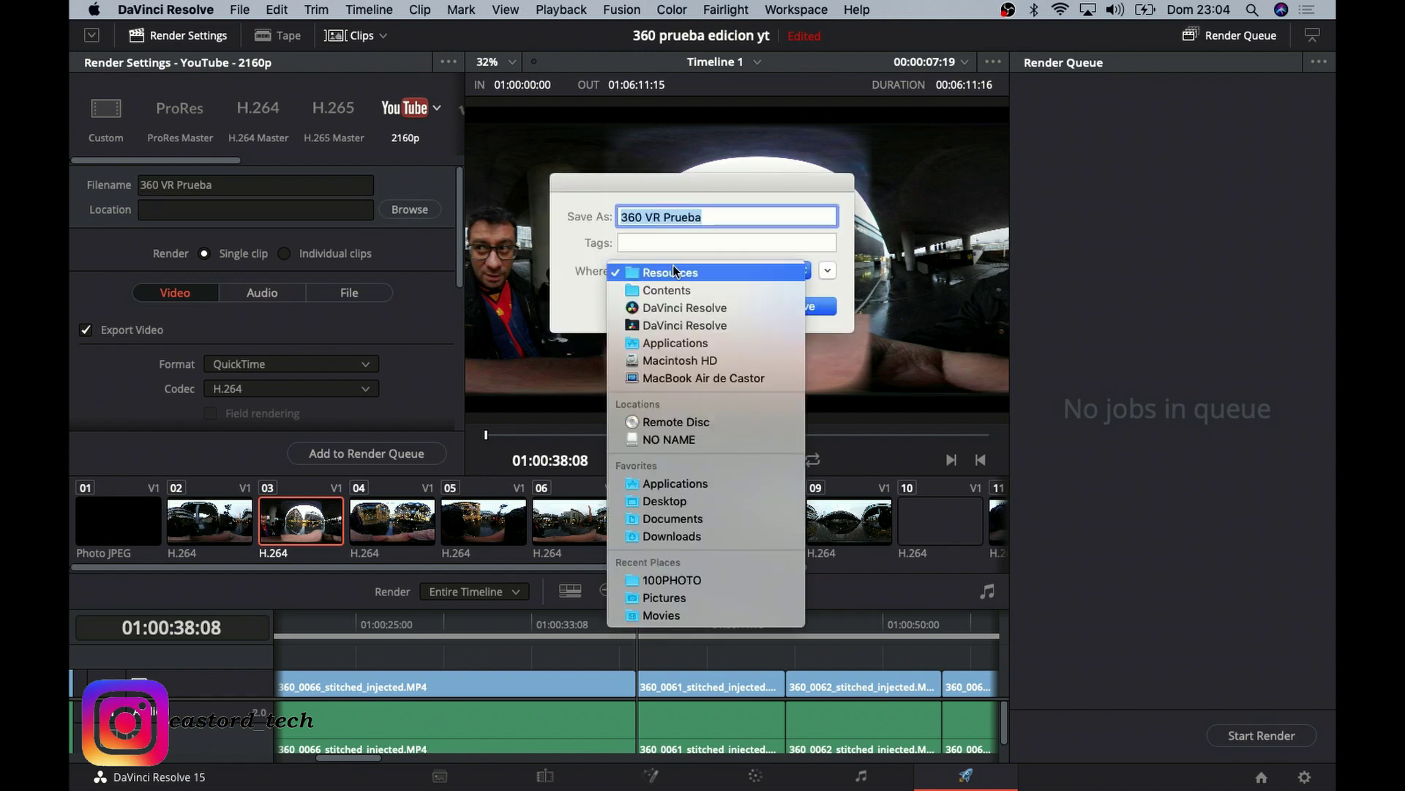
{"action": "left_click", "coordinate": [674, 502]}
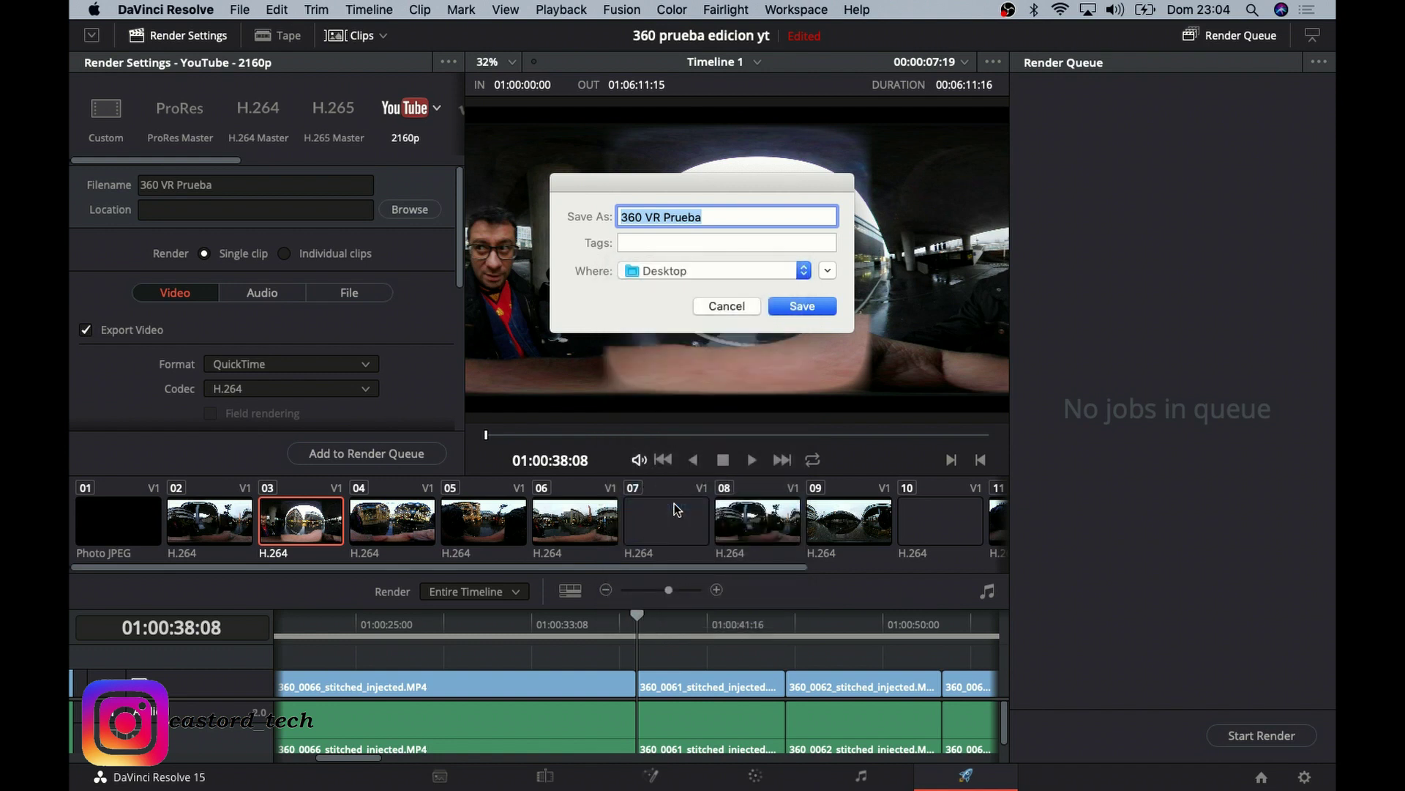
{"action": "left_click", "coordinate": [787, 308]}
{"action": "left_click", "coordinate": [793, 305]}
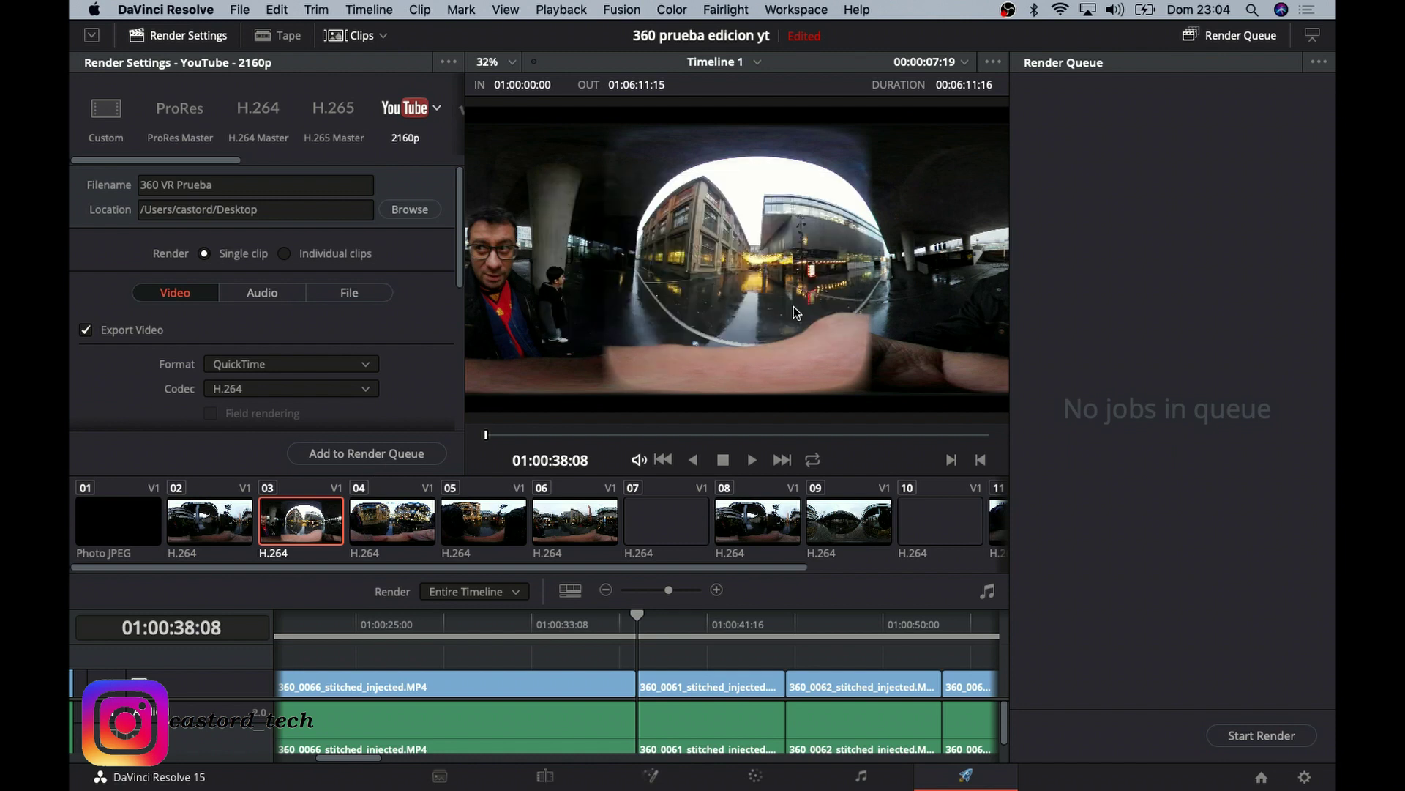
{"action": "left_click", "coordinate": [408, 456]}
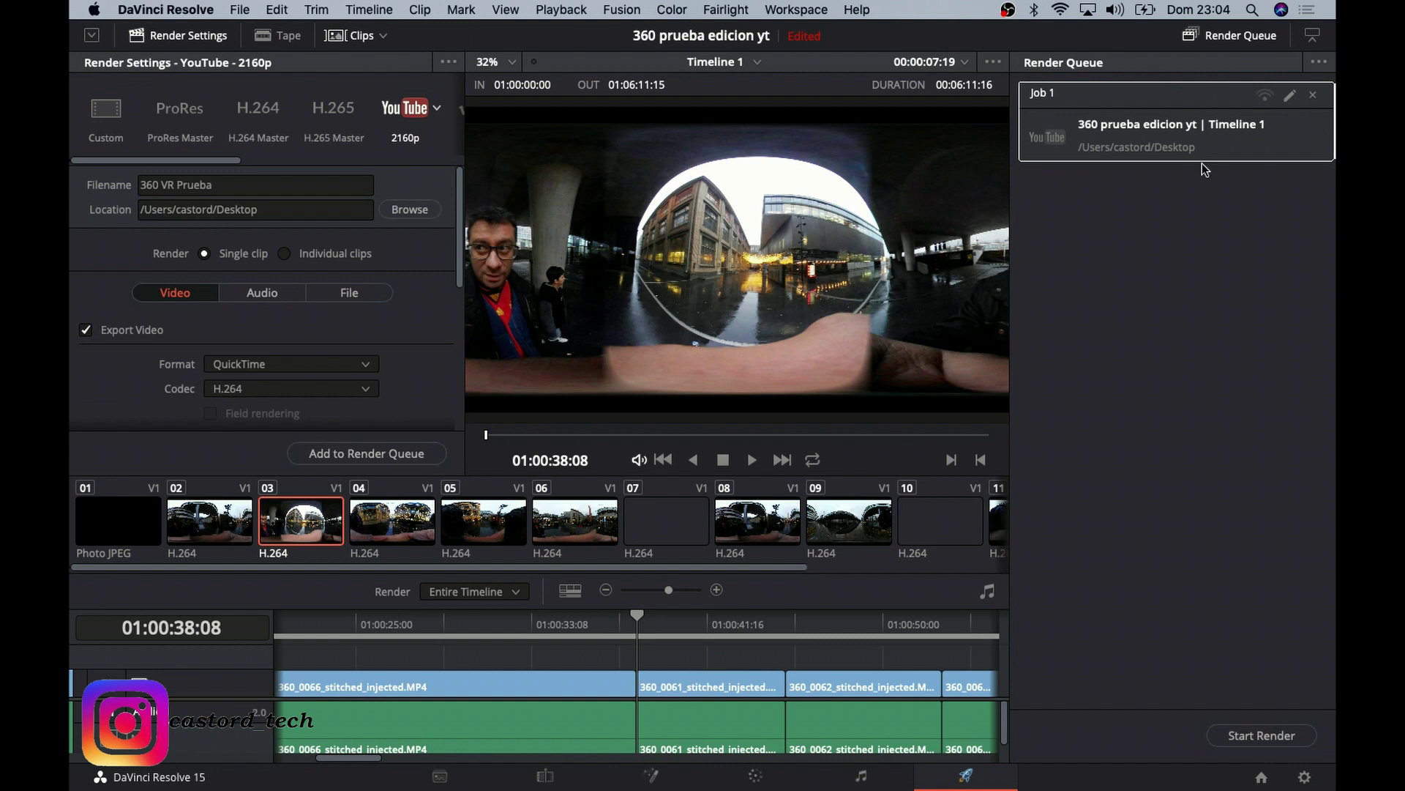
Start the Render Queue and let Job 1, '360 VR Prueba', render to completion.
{"action": "left_click", "coordinate": [1256, 741]}
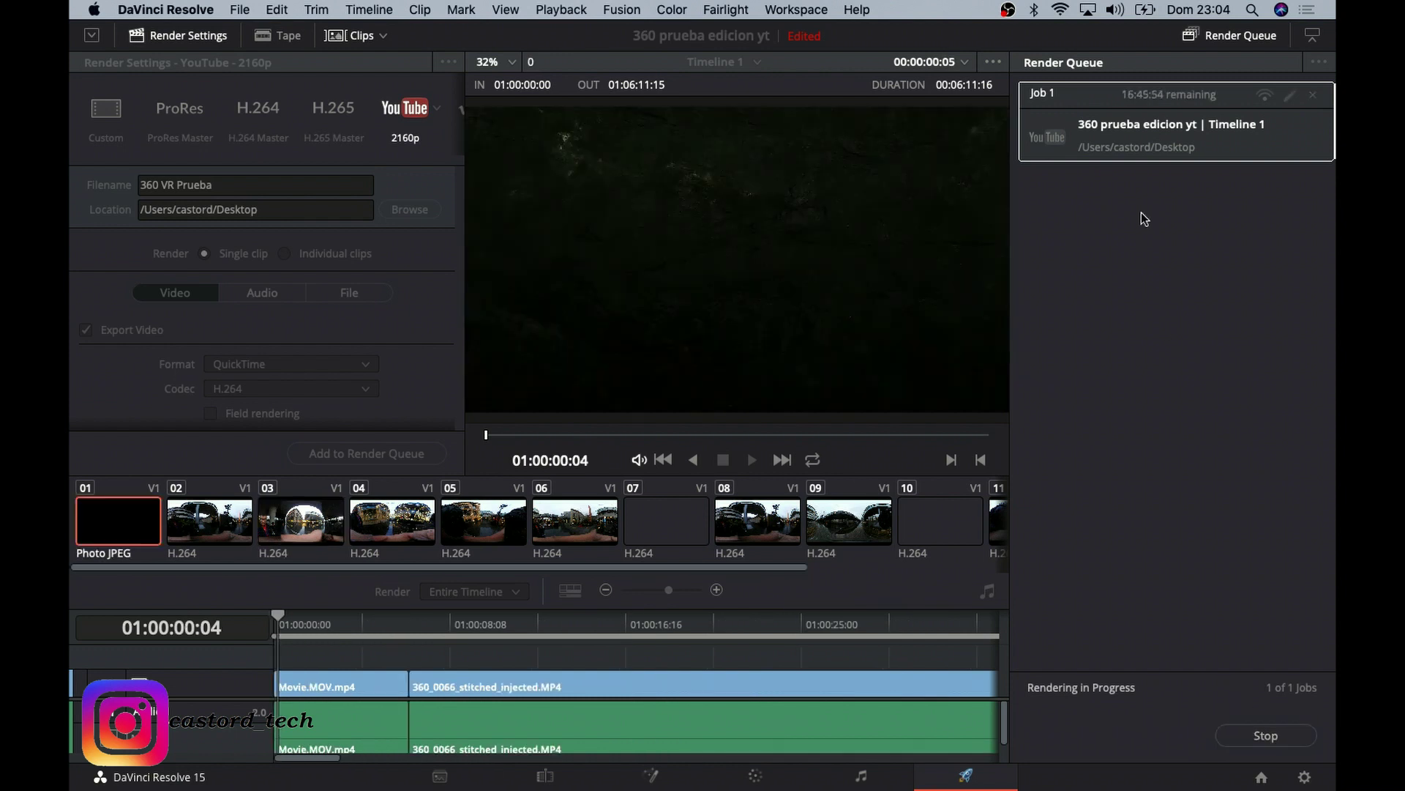
{"action": "left_click", "coordinate": [165, 11]}
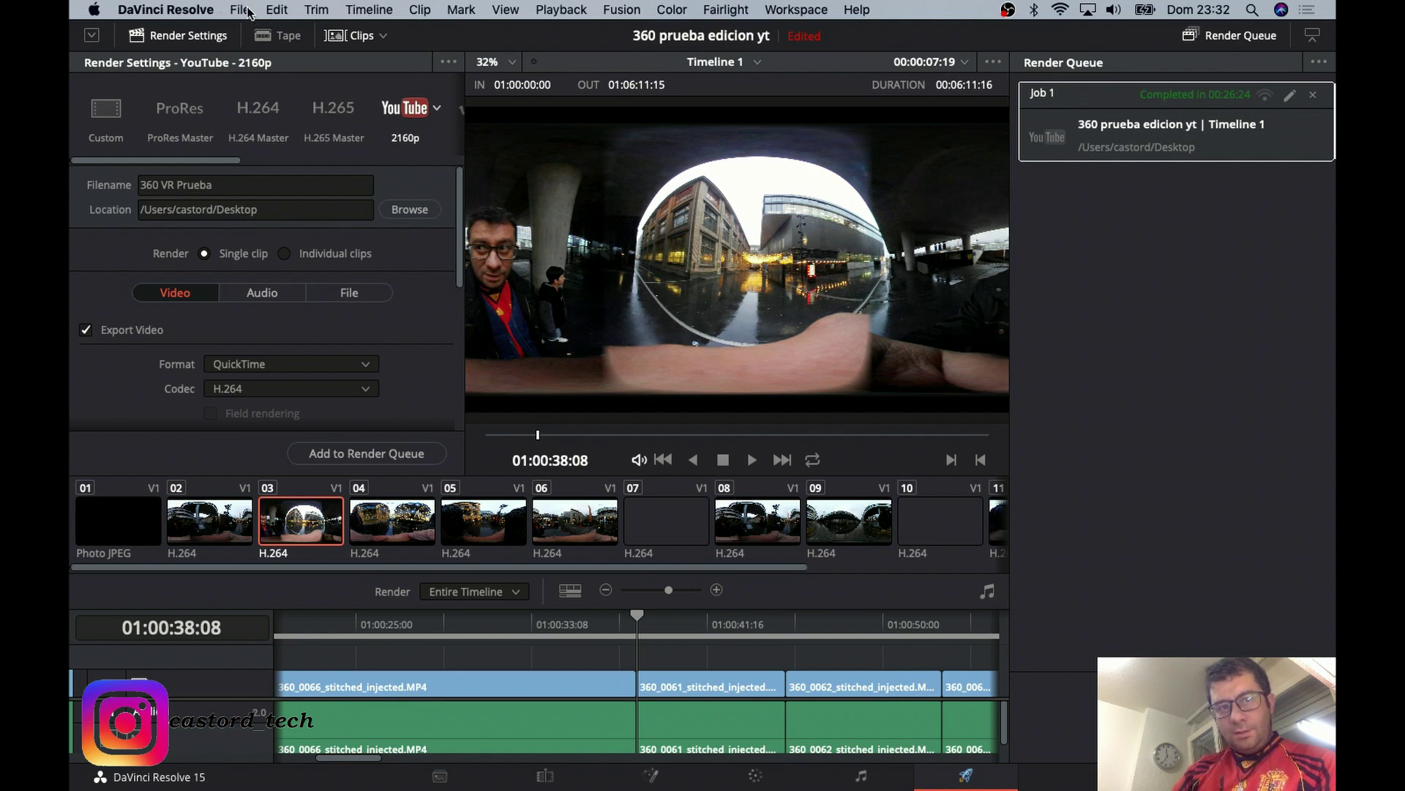
Hide DaVinci Resolve, minimize OBS, and reposition the 360 VR Prueba video on the desktop.
{"action": "left_click", "coordinate": [167, 10]}
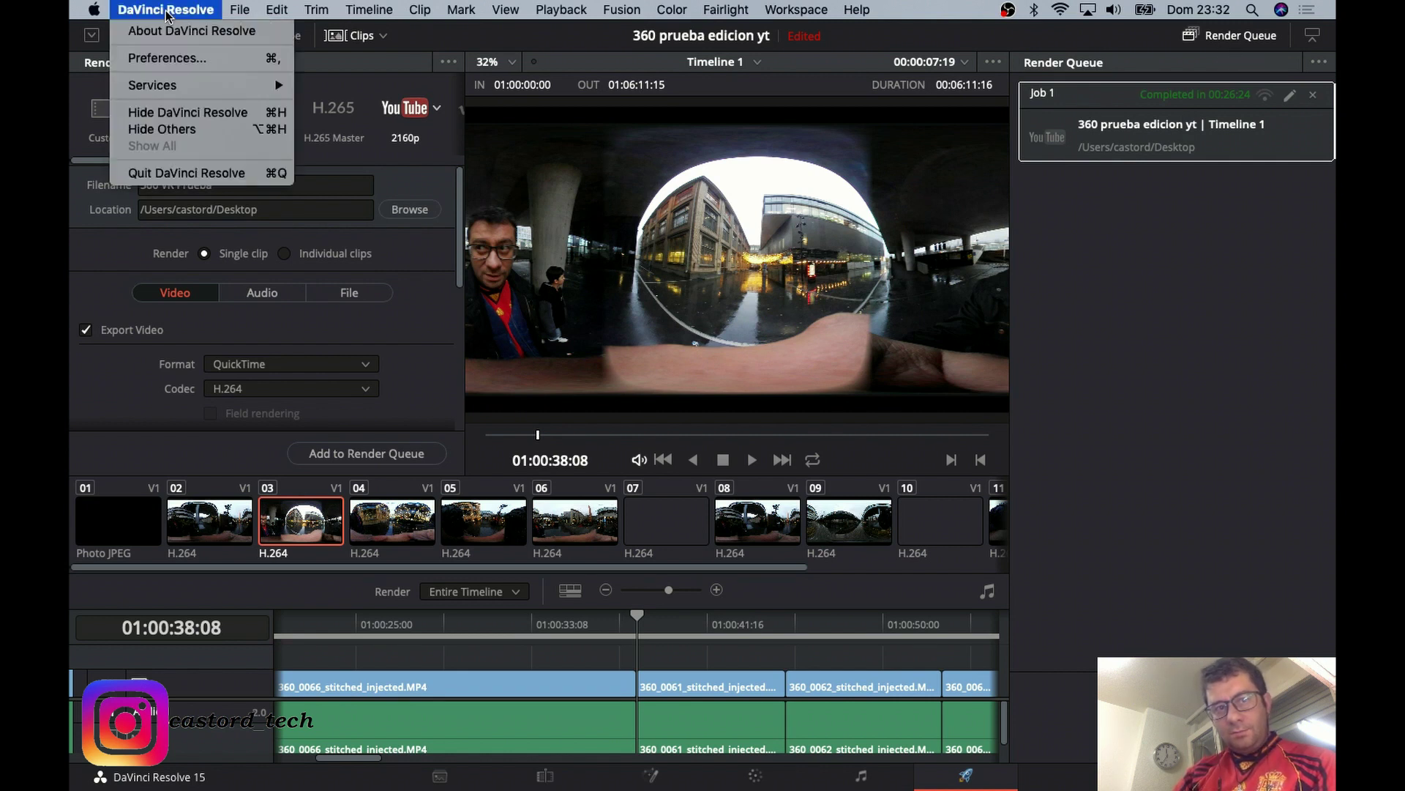
{"action": "left_click", "coordinate": [175, 117]}
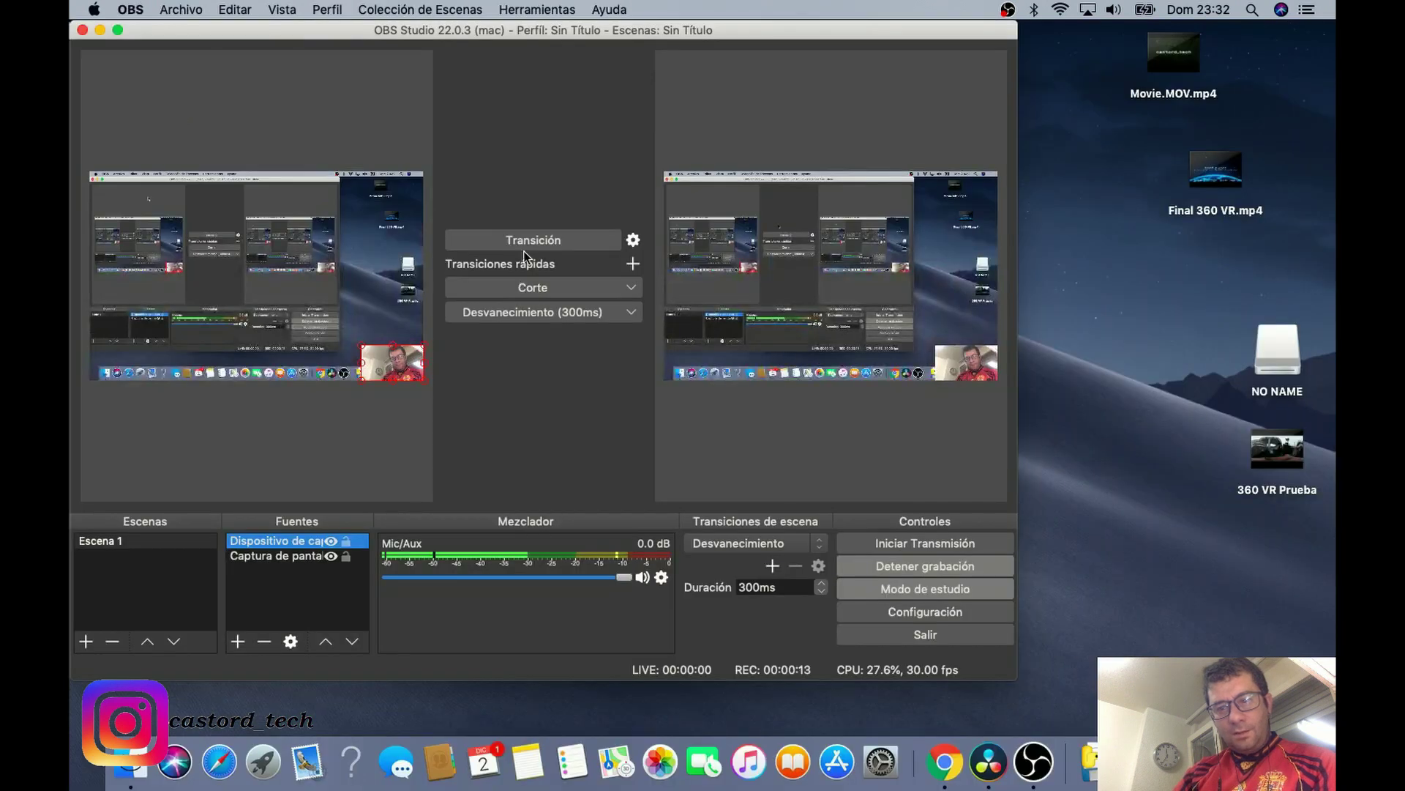
{"action": "left_click", "coordinate": [99, 30]}
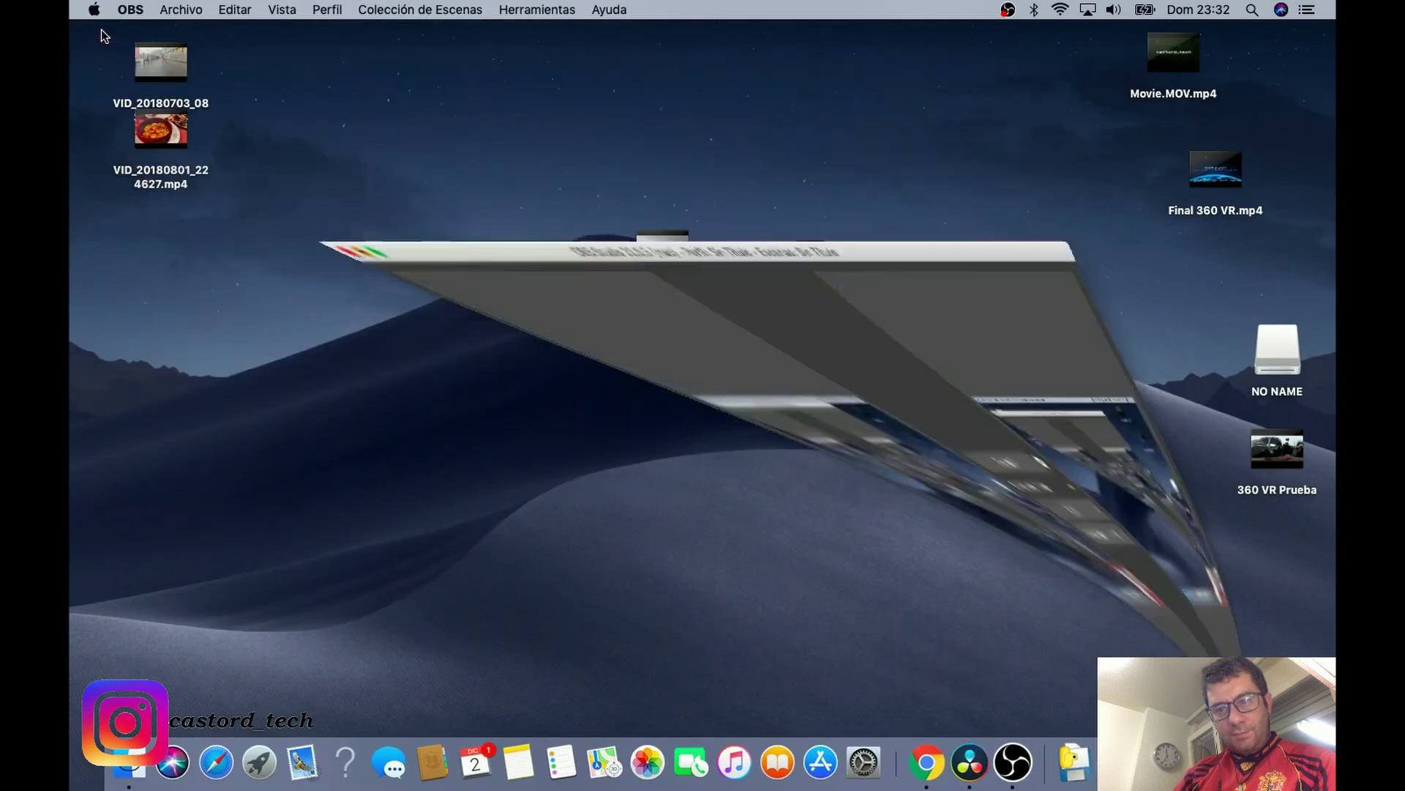
{"action": "left_click_drag", "start_coordinate": [1277, 448], "coordinate": [953, 435]}
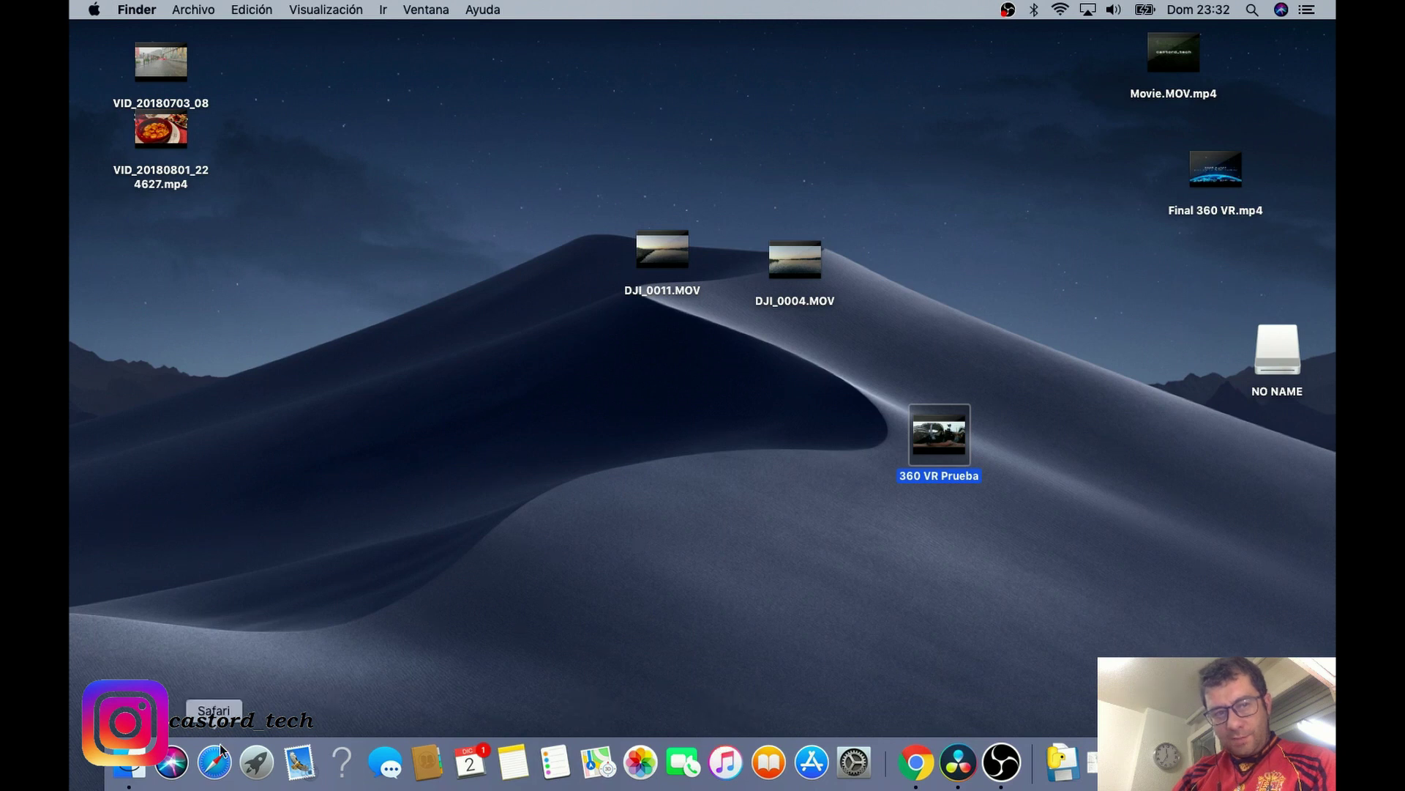
Open the Descargas folder from Finder's Ir menu.
{"action": "left_click", "coordinate": [277, 9]}
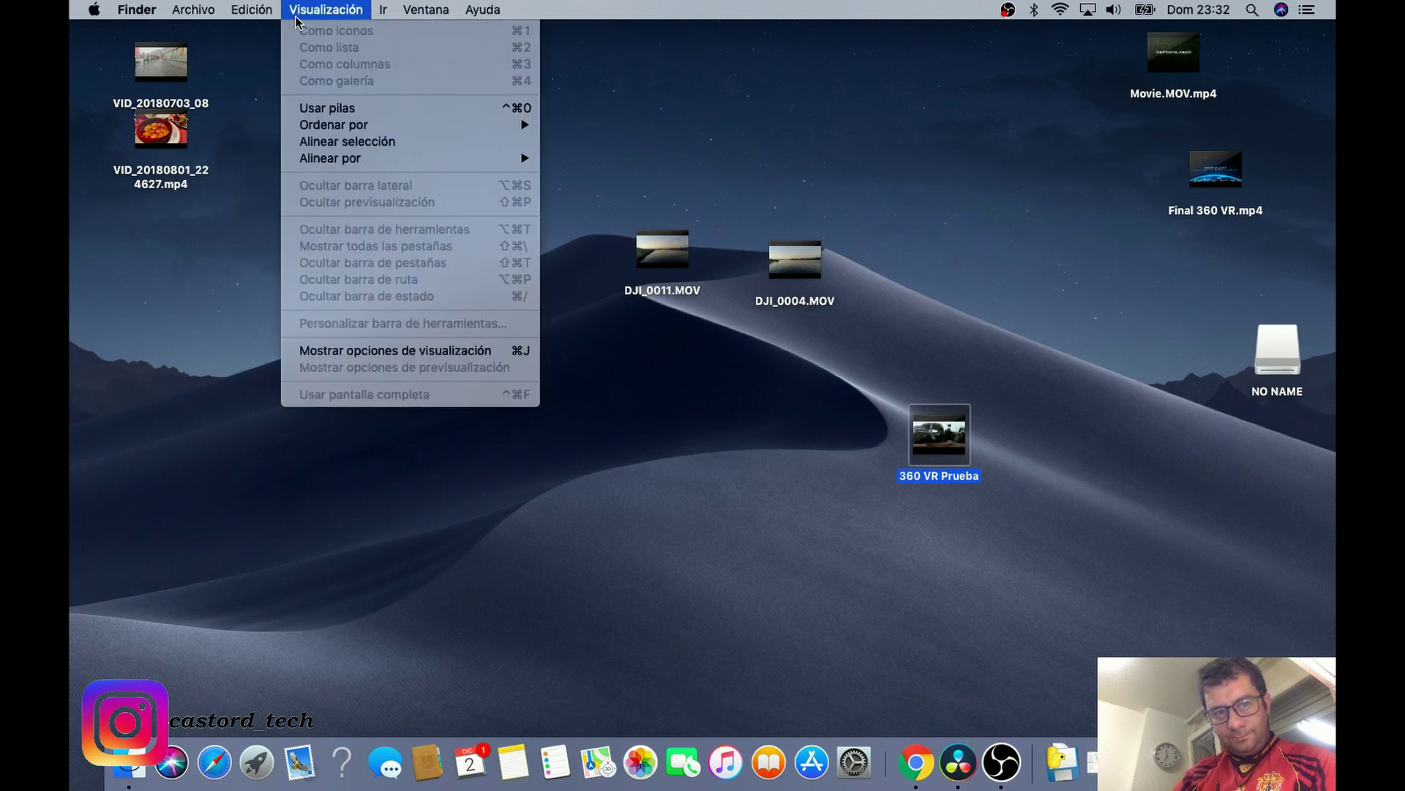
{"action": "mouse_move", "coordinate": [383, 9]}
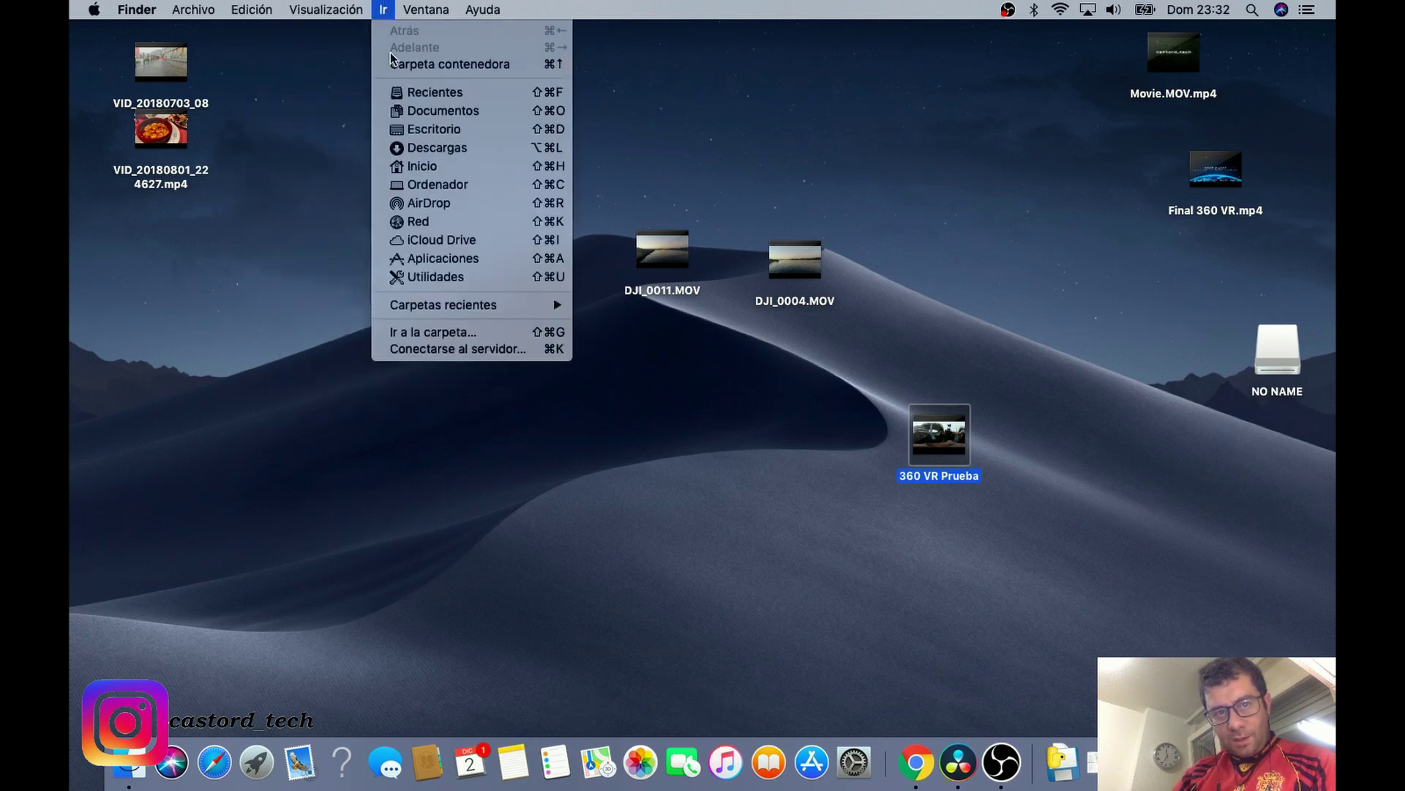
{"action": "left_click", "coordinate": [396, 148]}
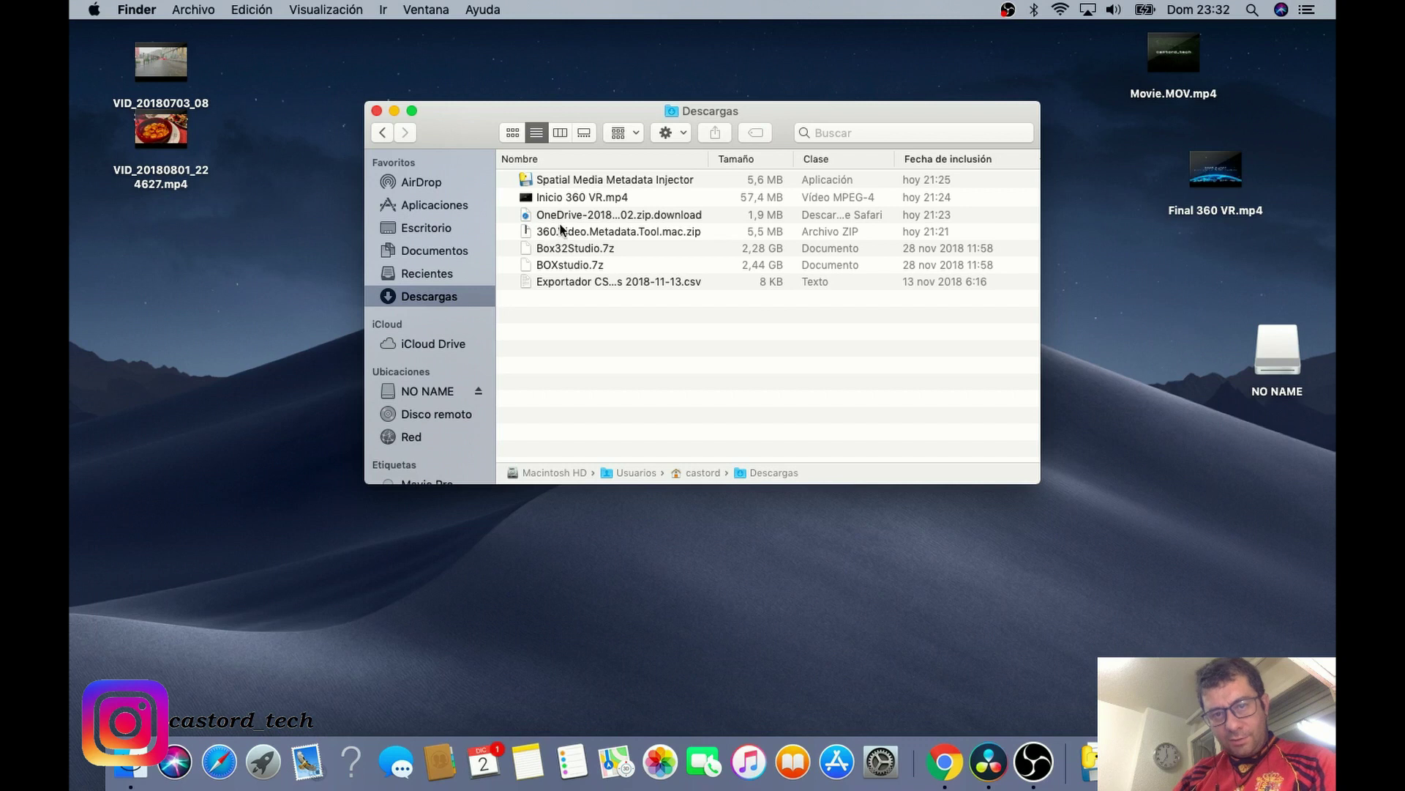
Launch Spatial Media Metadata Injector from Descargas, minimize Finder, and dismiss the file picker for now.
{"action": "double_click", "coordinate": [571, 179]}
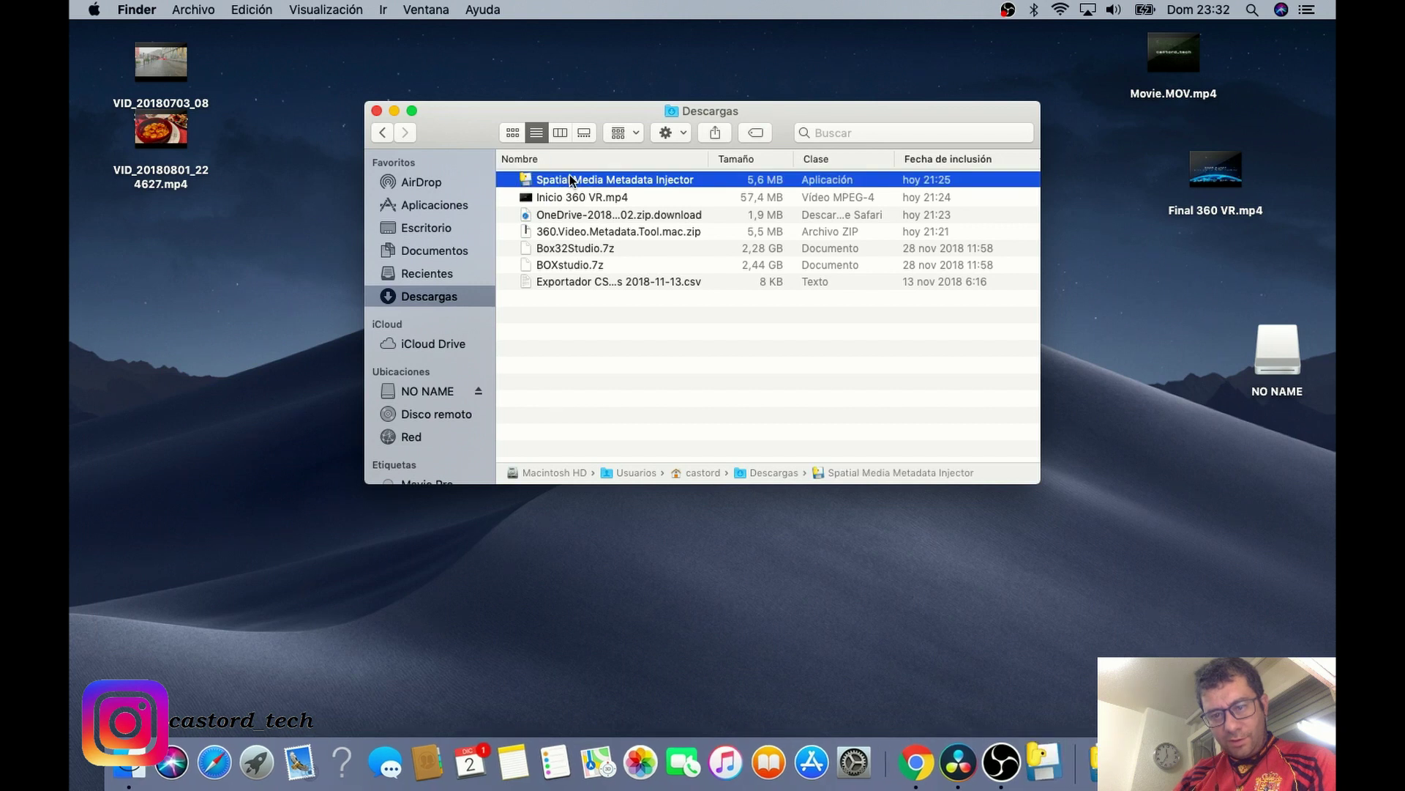
{"action": "left_click", "coordinate": [394, 110]}
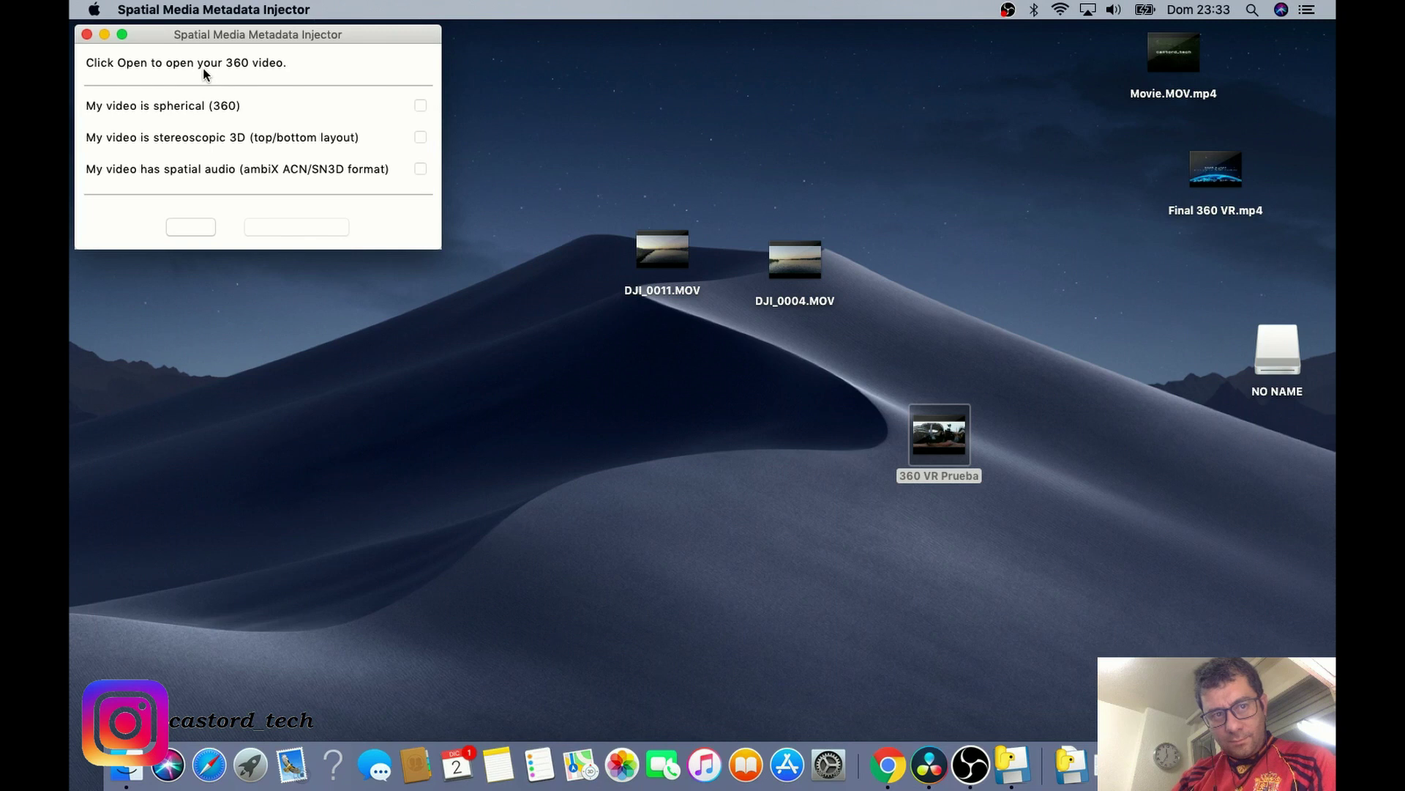
{"action": "left_click", "coordinate": [274, 227]}
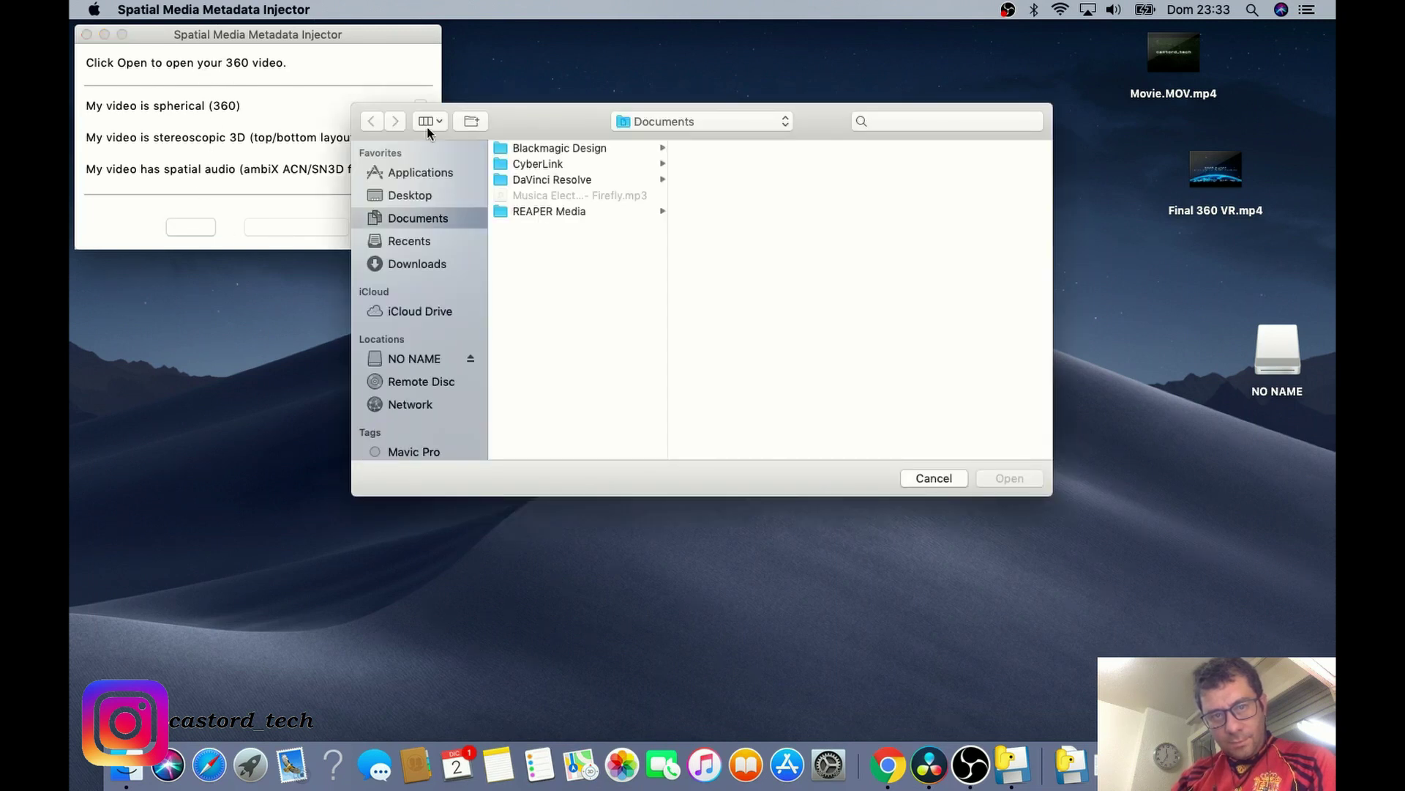
{"action": "left_click", "coordinate": [950, 478]}
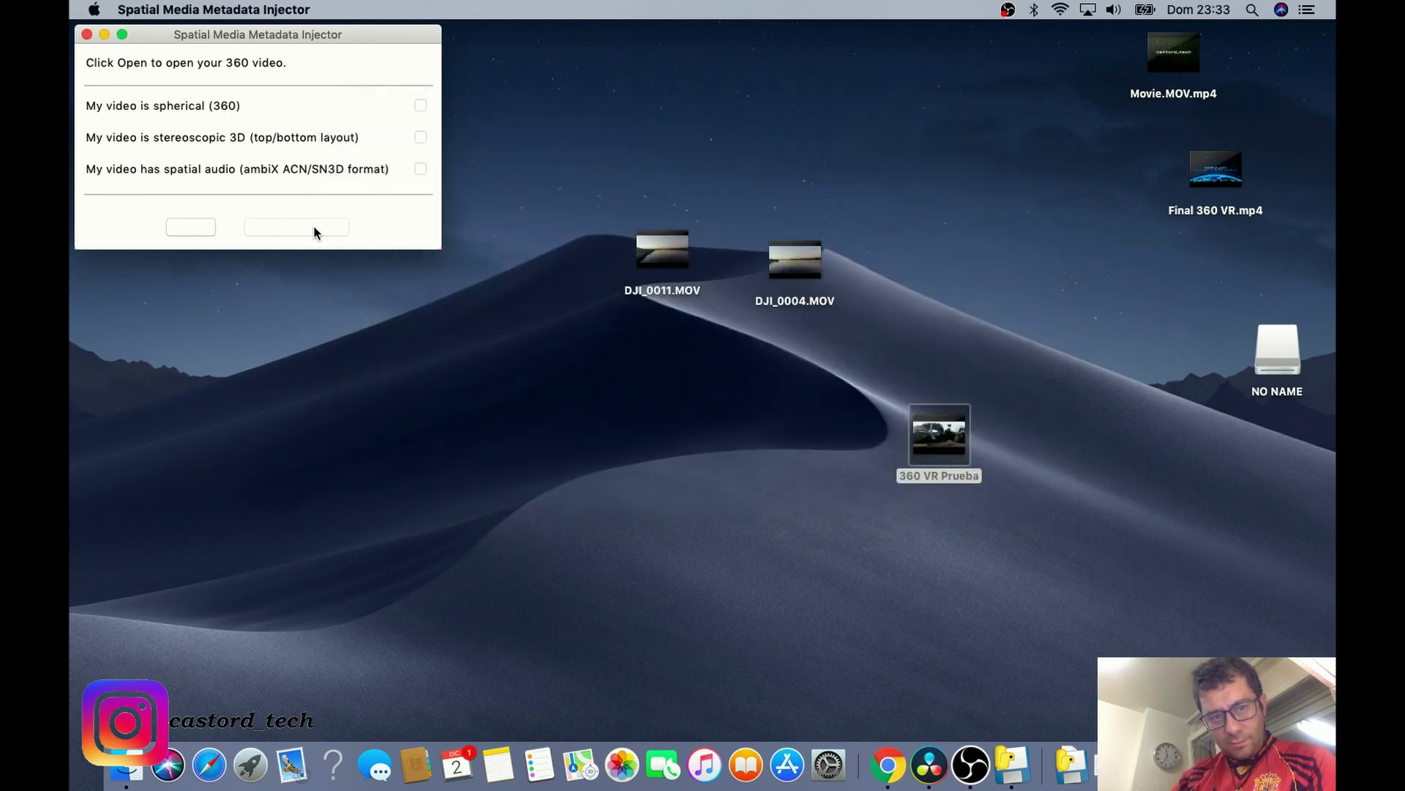
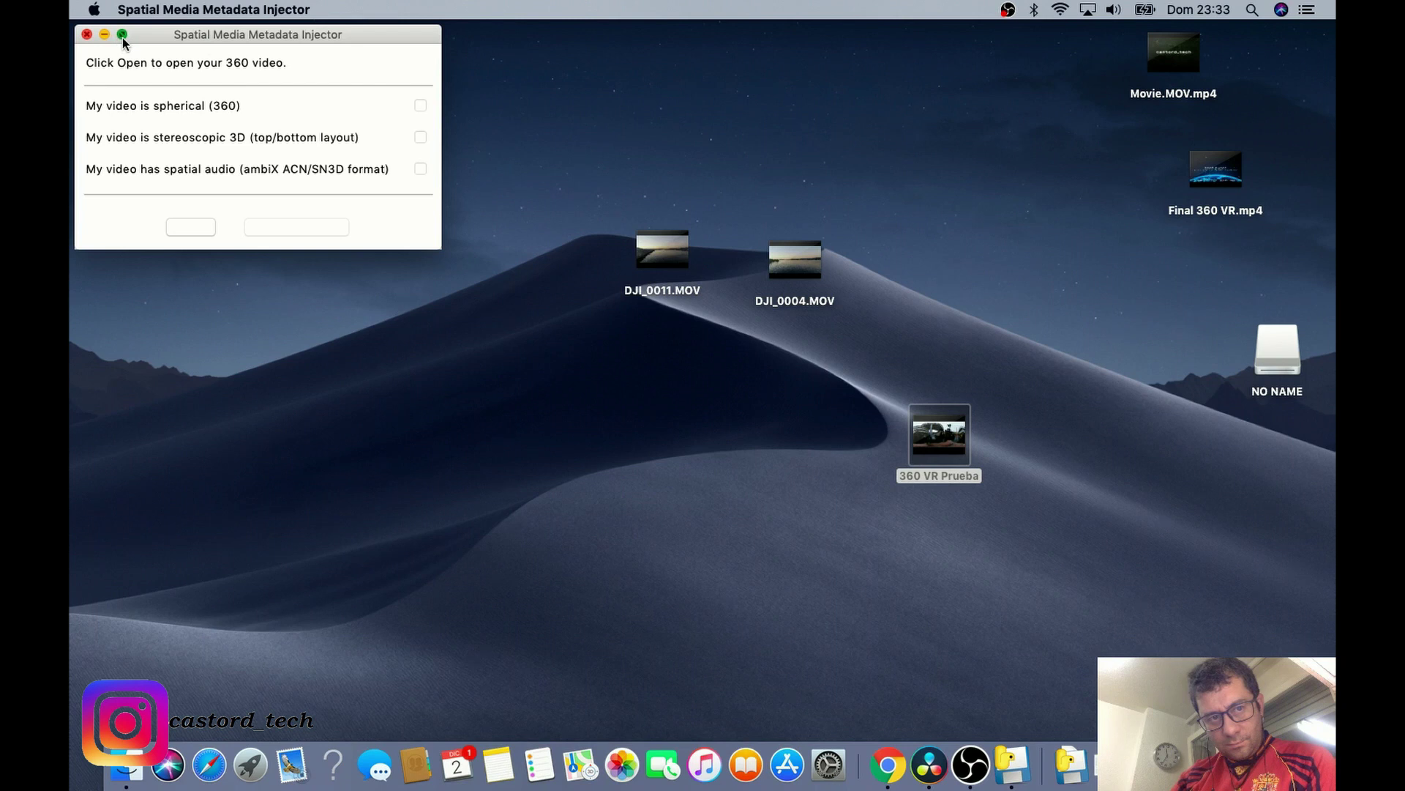
Load 360 VR Prueba.mov from the Desktop, inject spherical metadata, and save 360 VR Prueba_injected.mov.
{"action": "left_click", "coordinate": [121, 38]}
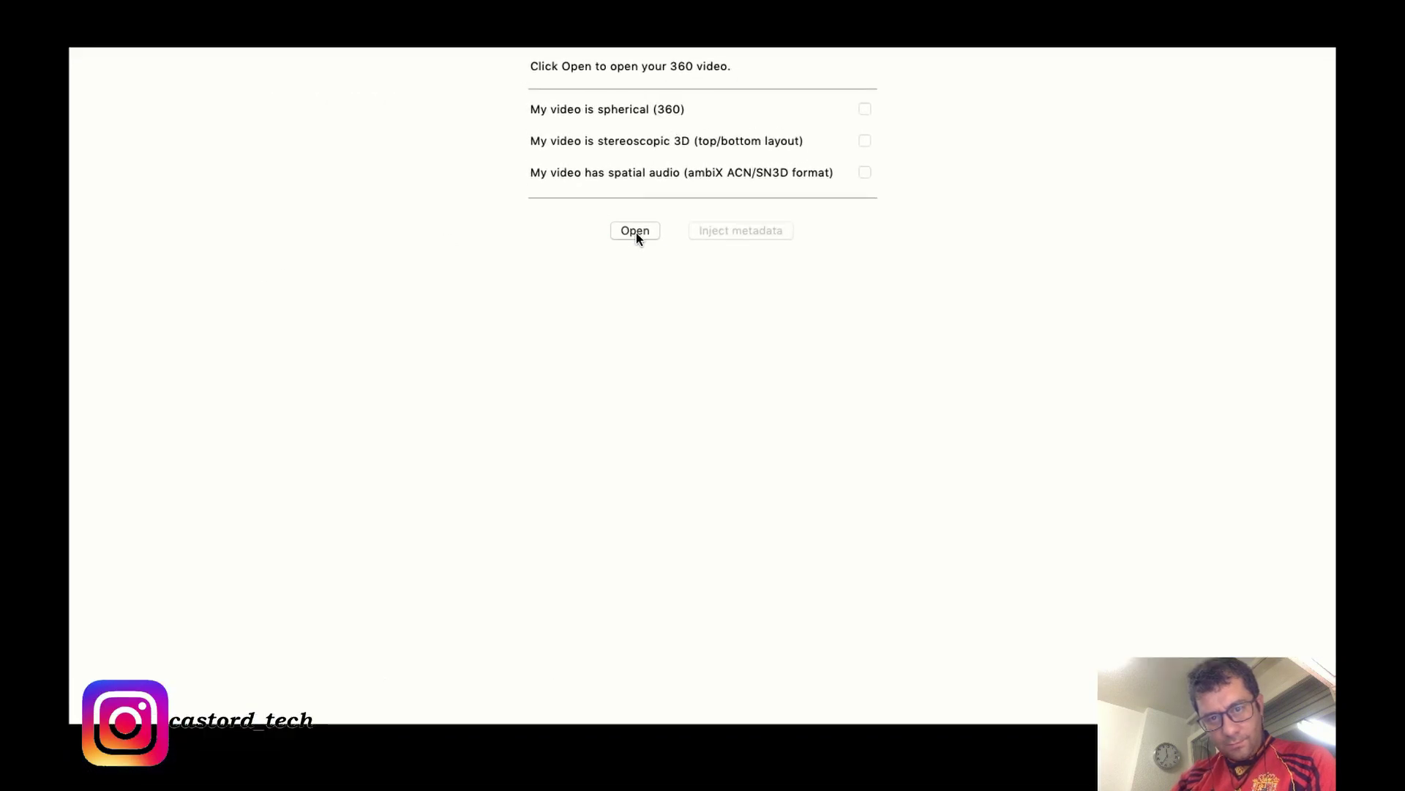
{"action": "mouse_move", "coordinate": [240, 1]}
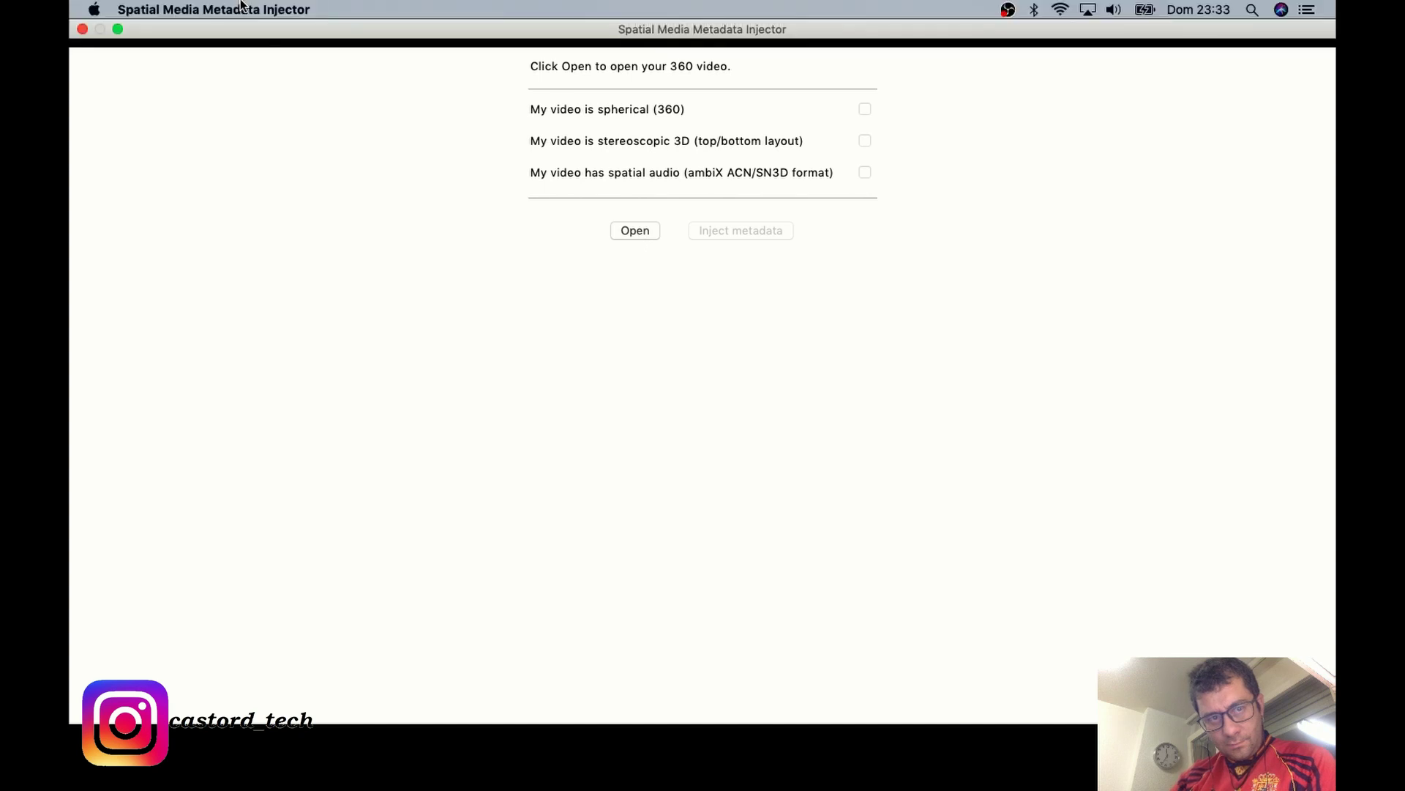
{"action": "left_click", "coordinate": [117, 29]}
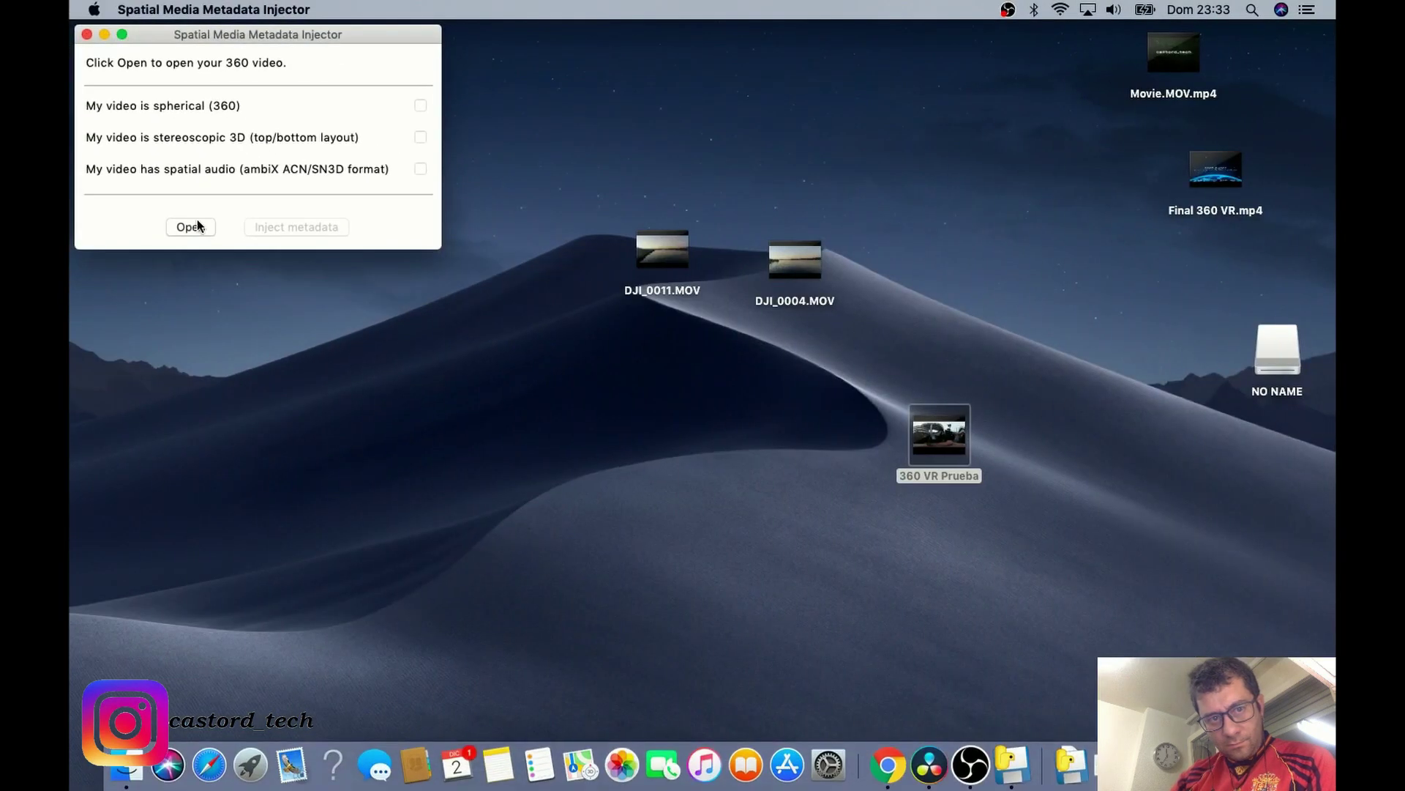
{"action": "left_click", "coordinate": [182, 231]}
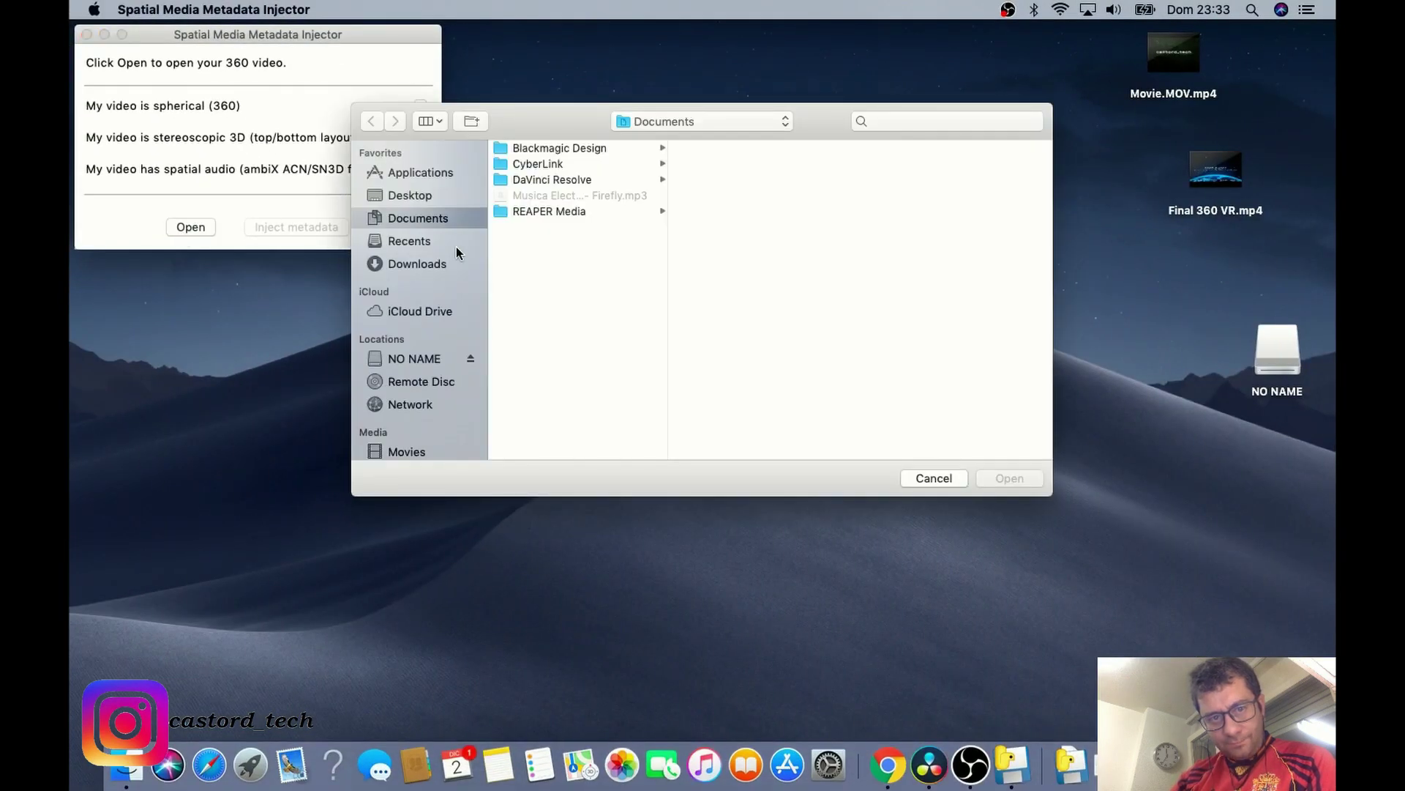
{"action": "left_click", "coordinate": [410, 195]}
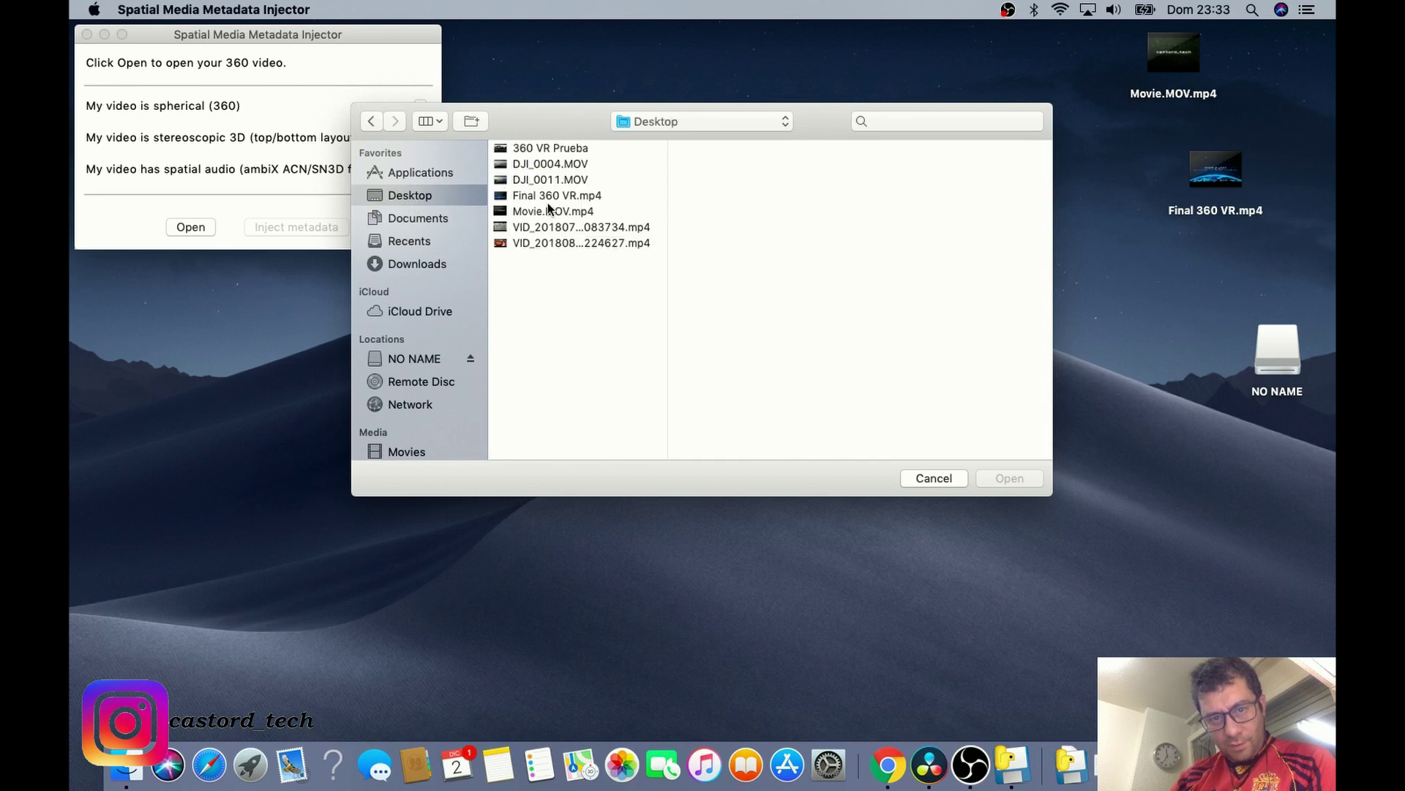
{"action": "left_click", "coordinate": [527, 148]}
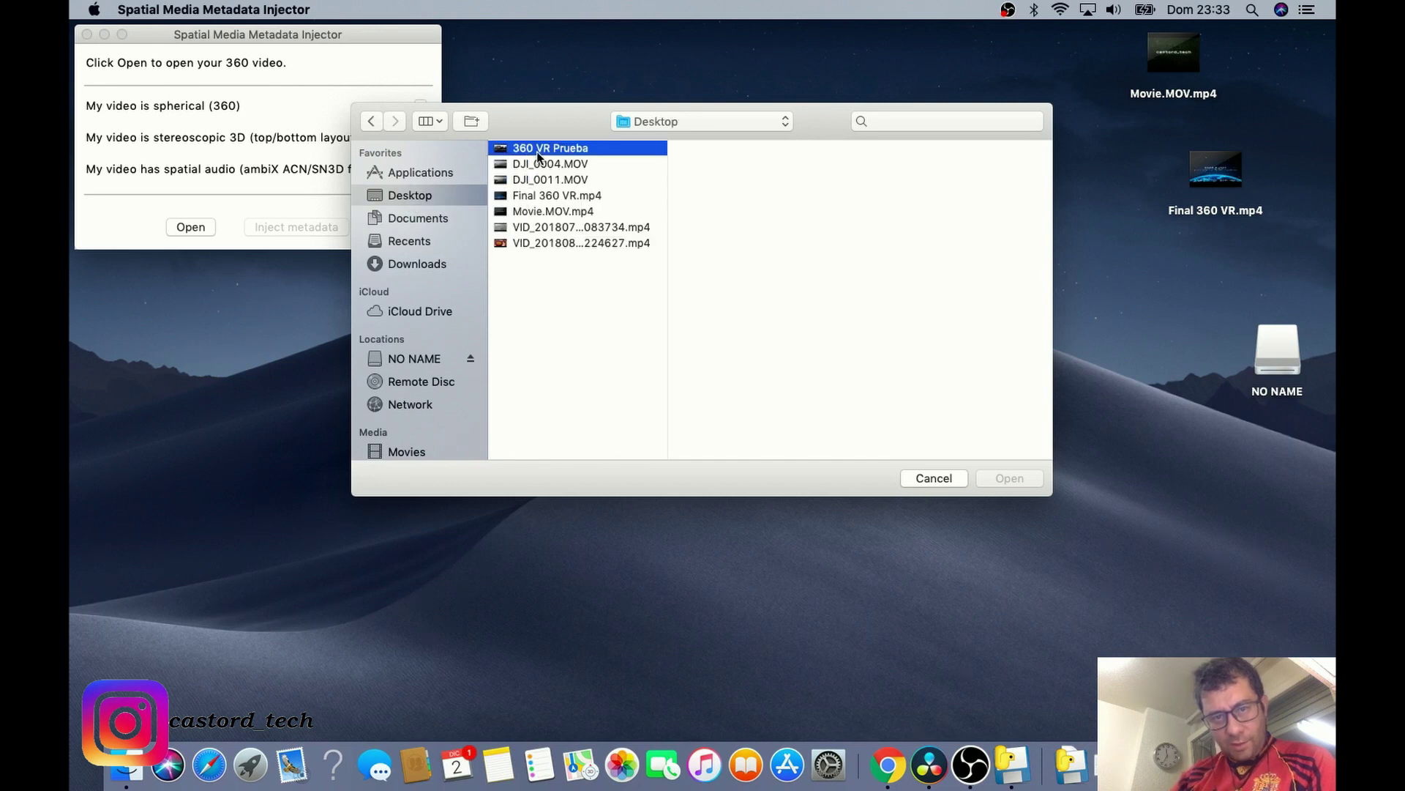
{"action": "left_click", "coordinate": [1010, 478]}
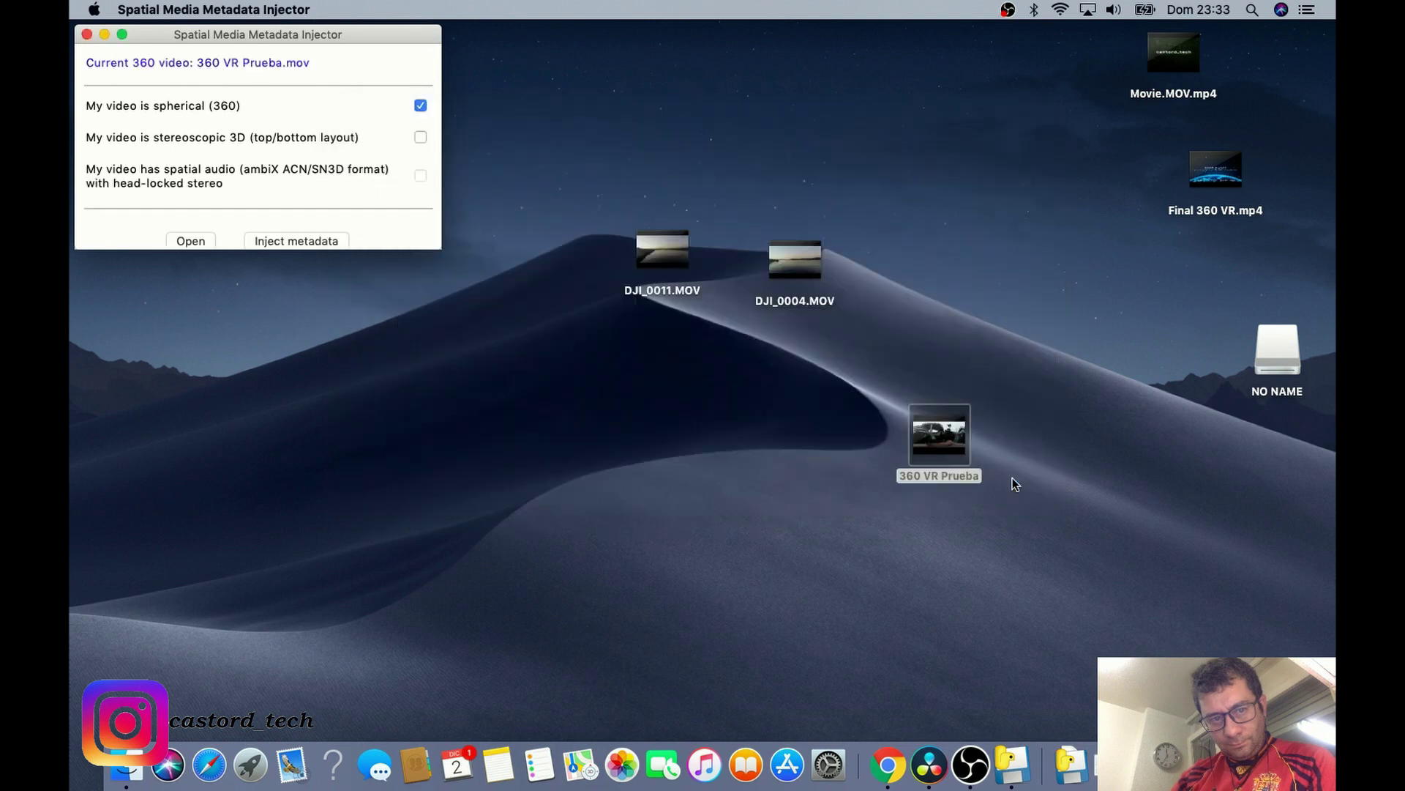
{"action": "left_click", "coordinate": [308, 240]}
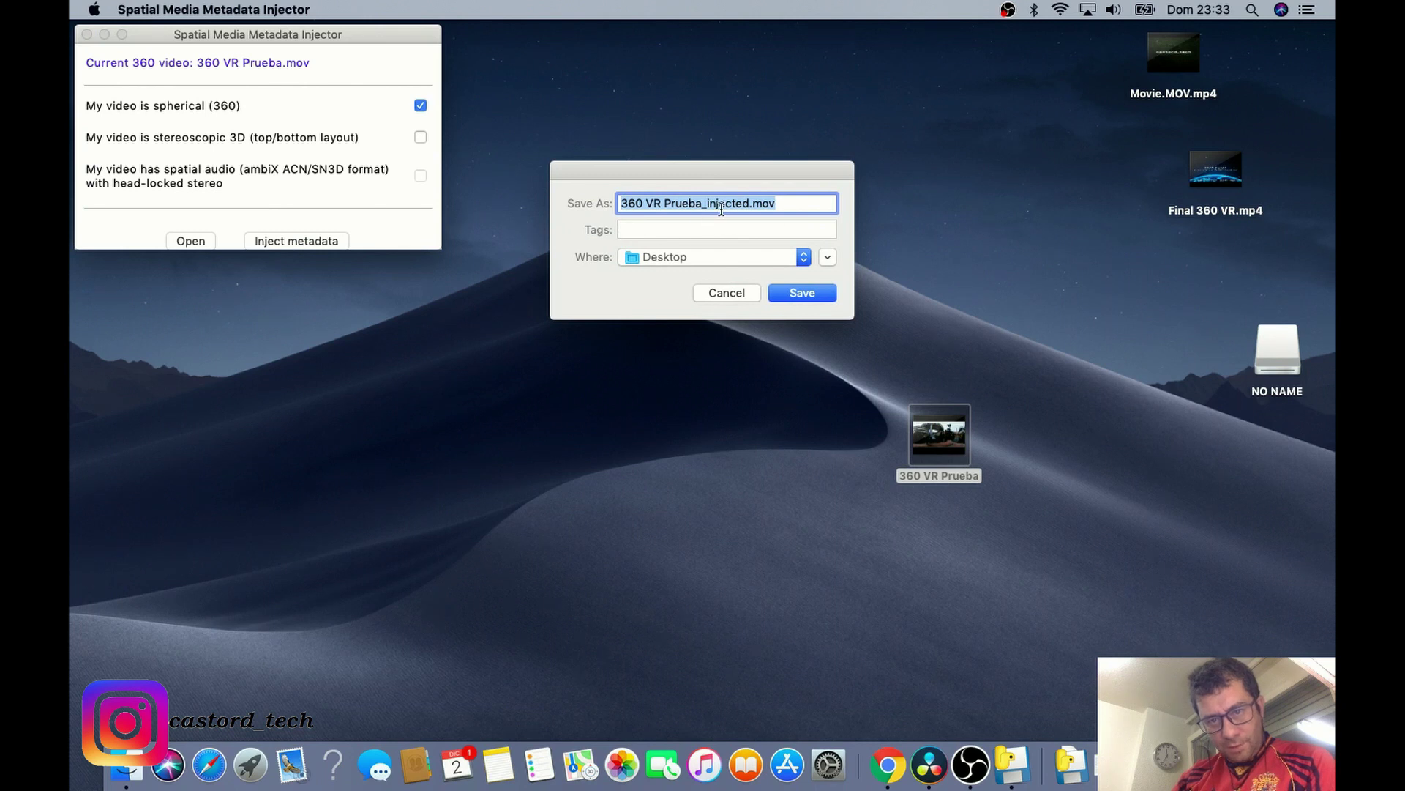
{"action": "left_click", "coordinate": [795, 293]}
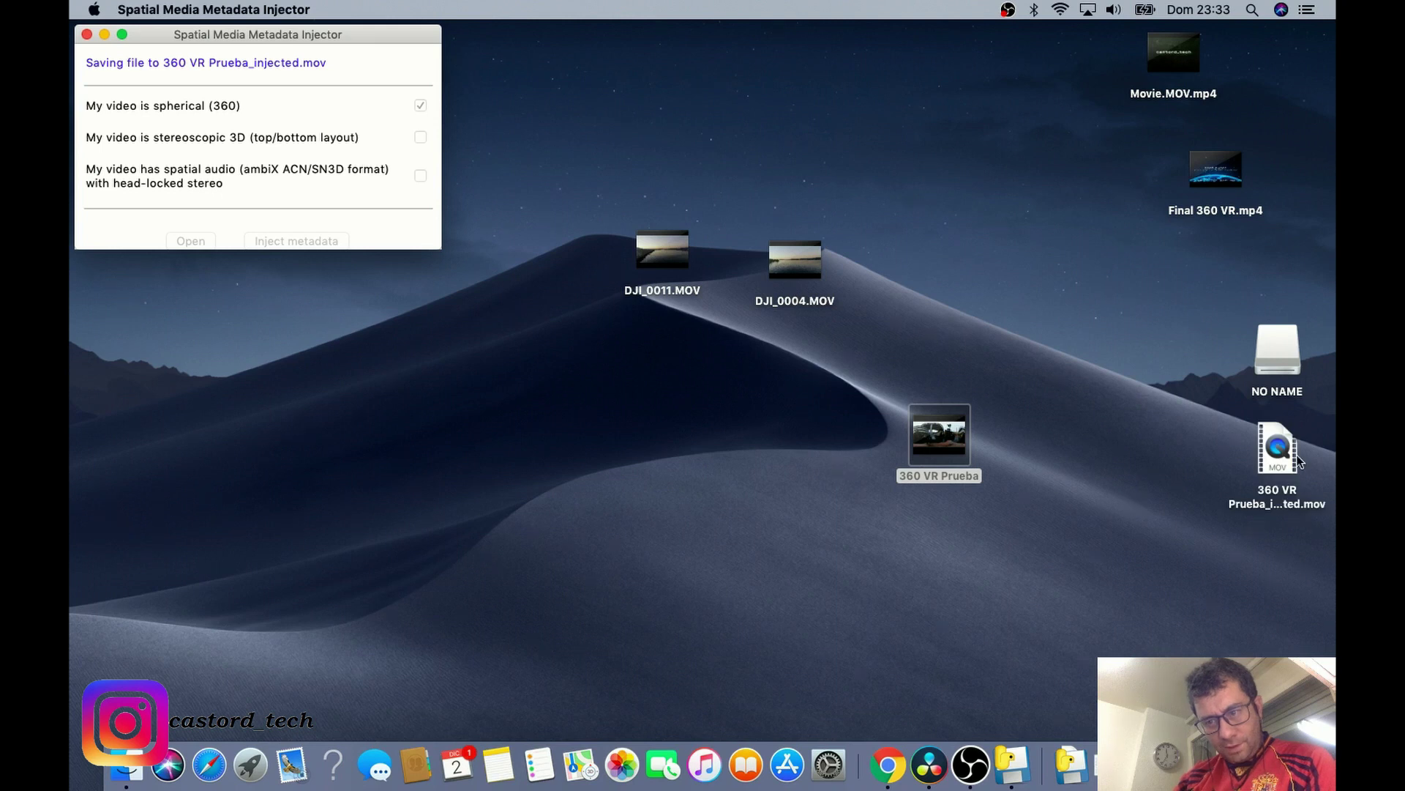
Open YouTube in a new Chrome tab.
{"action": "left_click", "coordinate": [886, 760]}
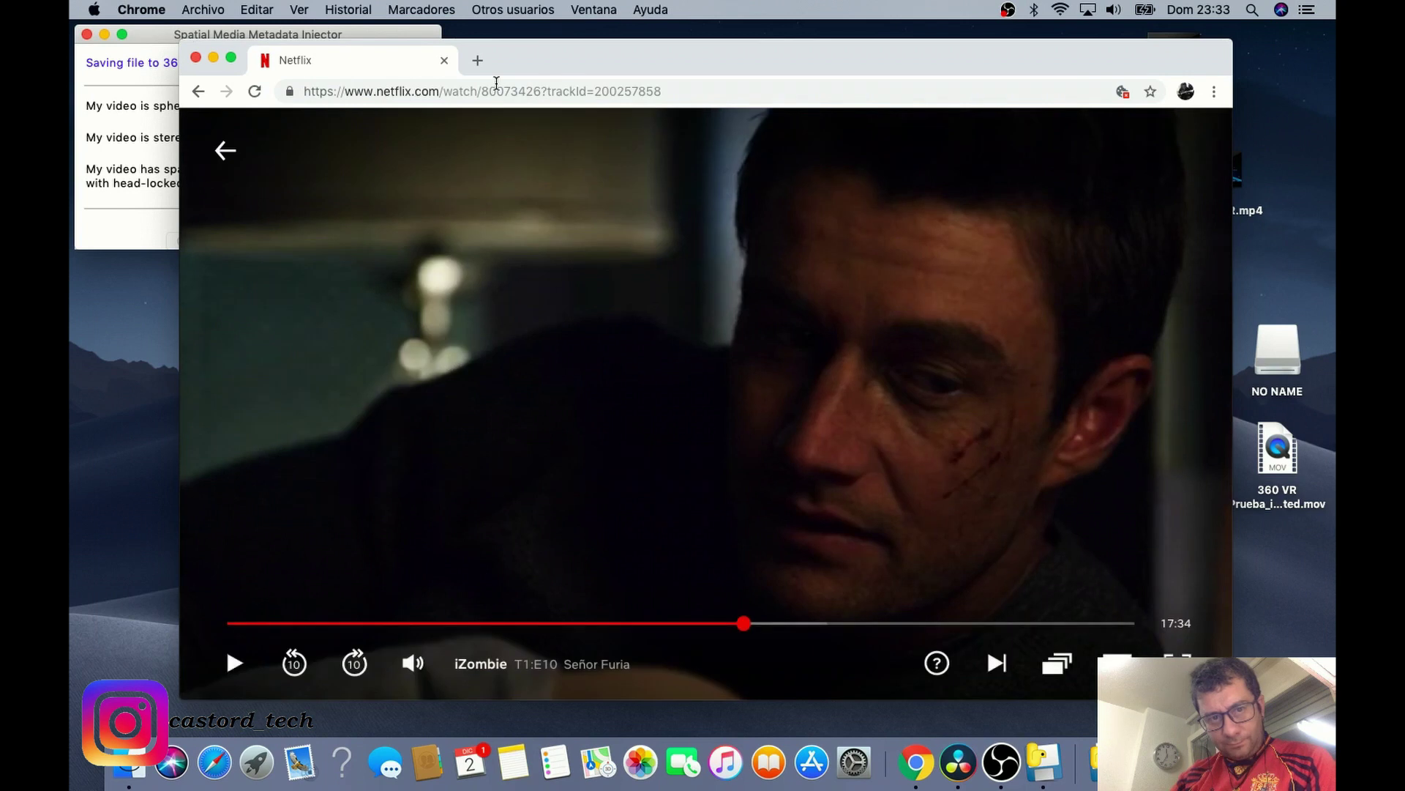
{"action": "left_click", "coordinate": [477, 61]}
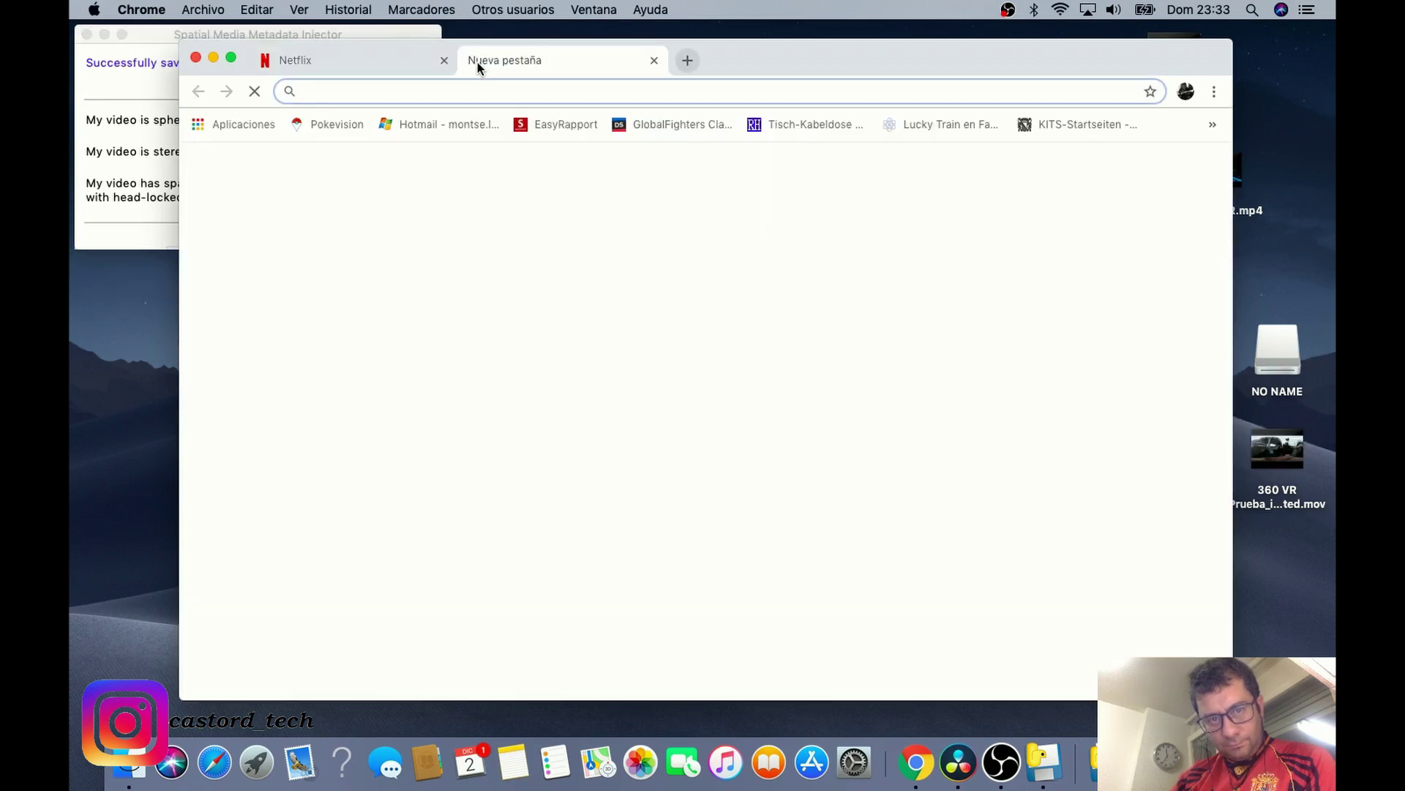
{"action": "type", "text": "youtube.com"}
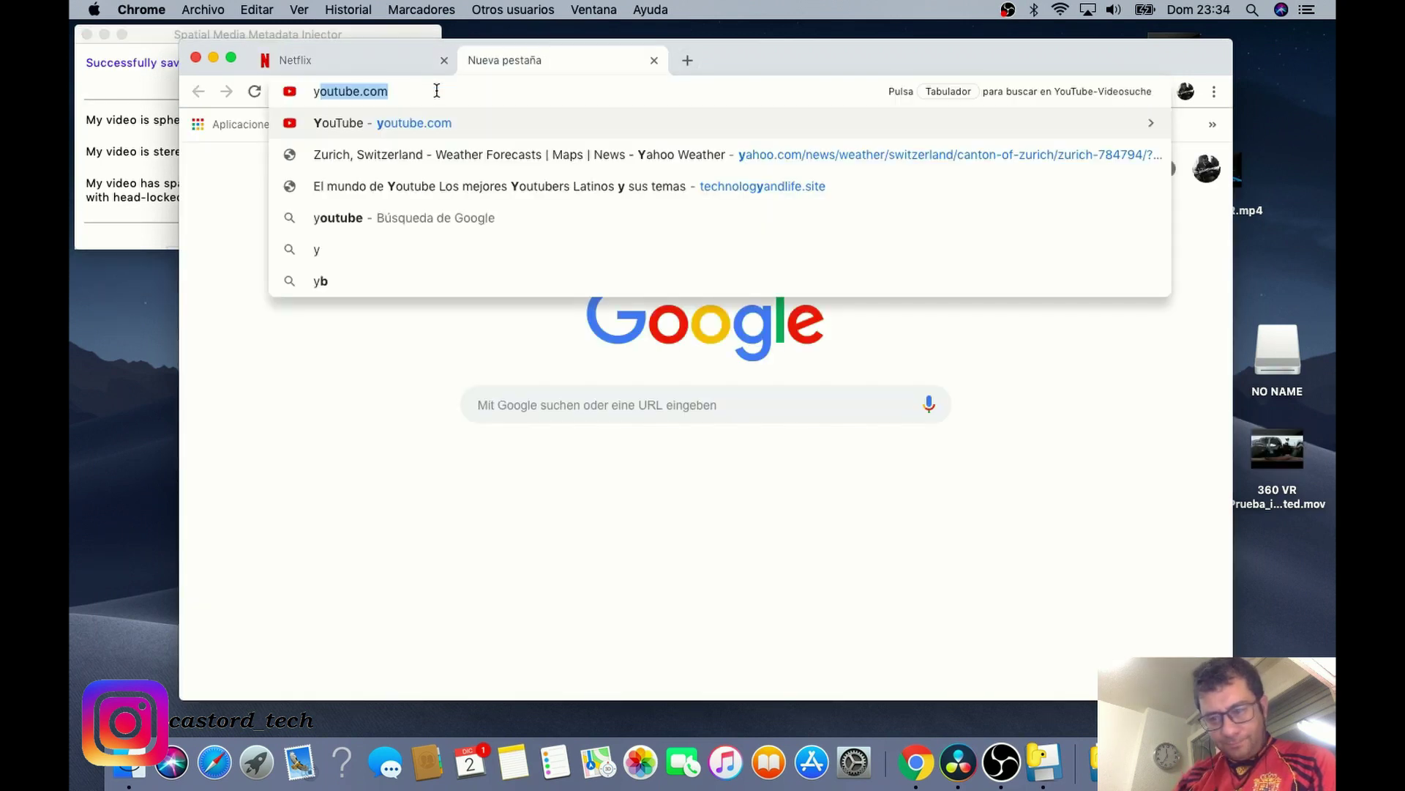
{"action": "key", "text": "Return"}
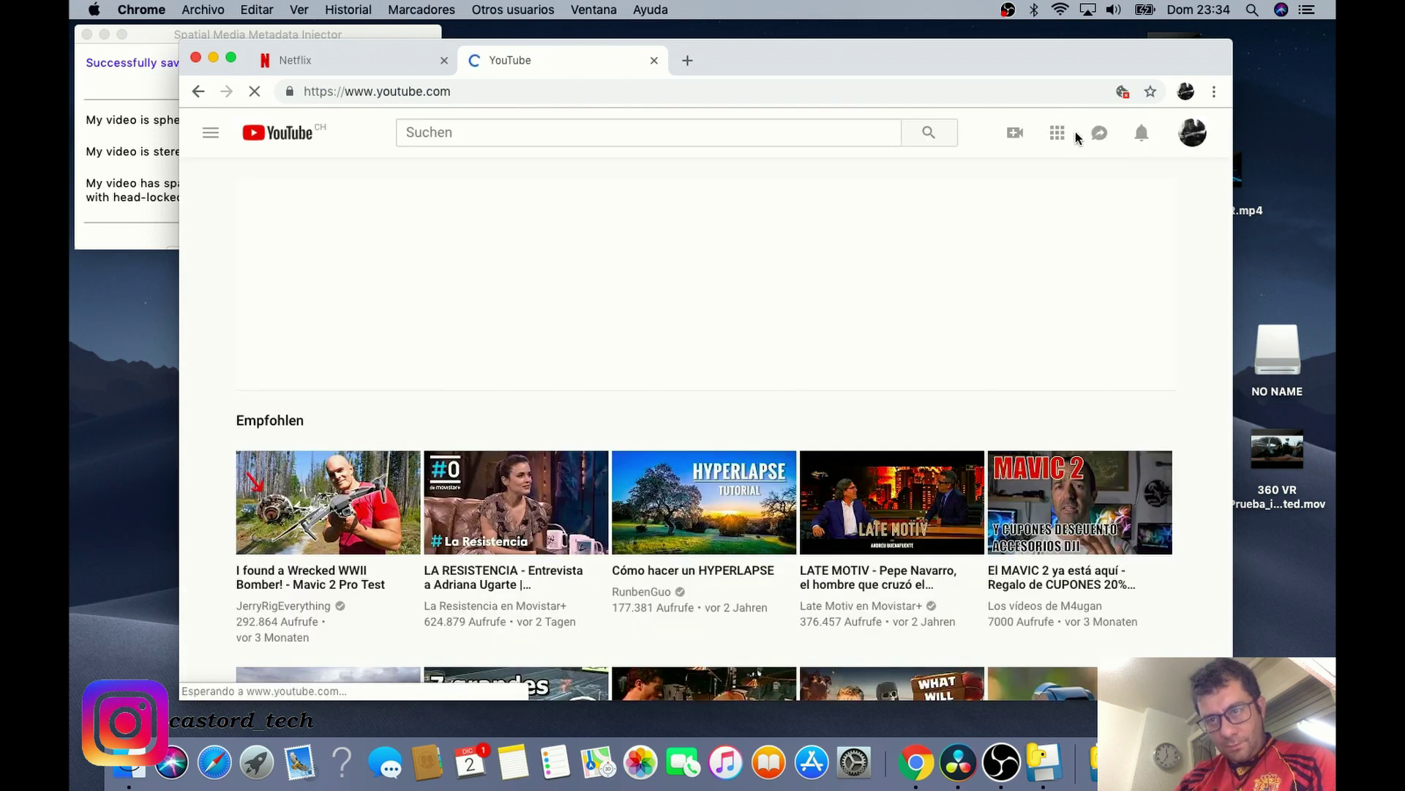
Upload 360 VR Prueba_injected.mov from the Desktop via Create > Video hochladen.
{"action": "left_click", "coordinate": [1018, 134]}
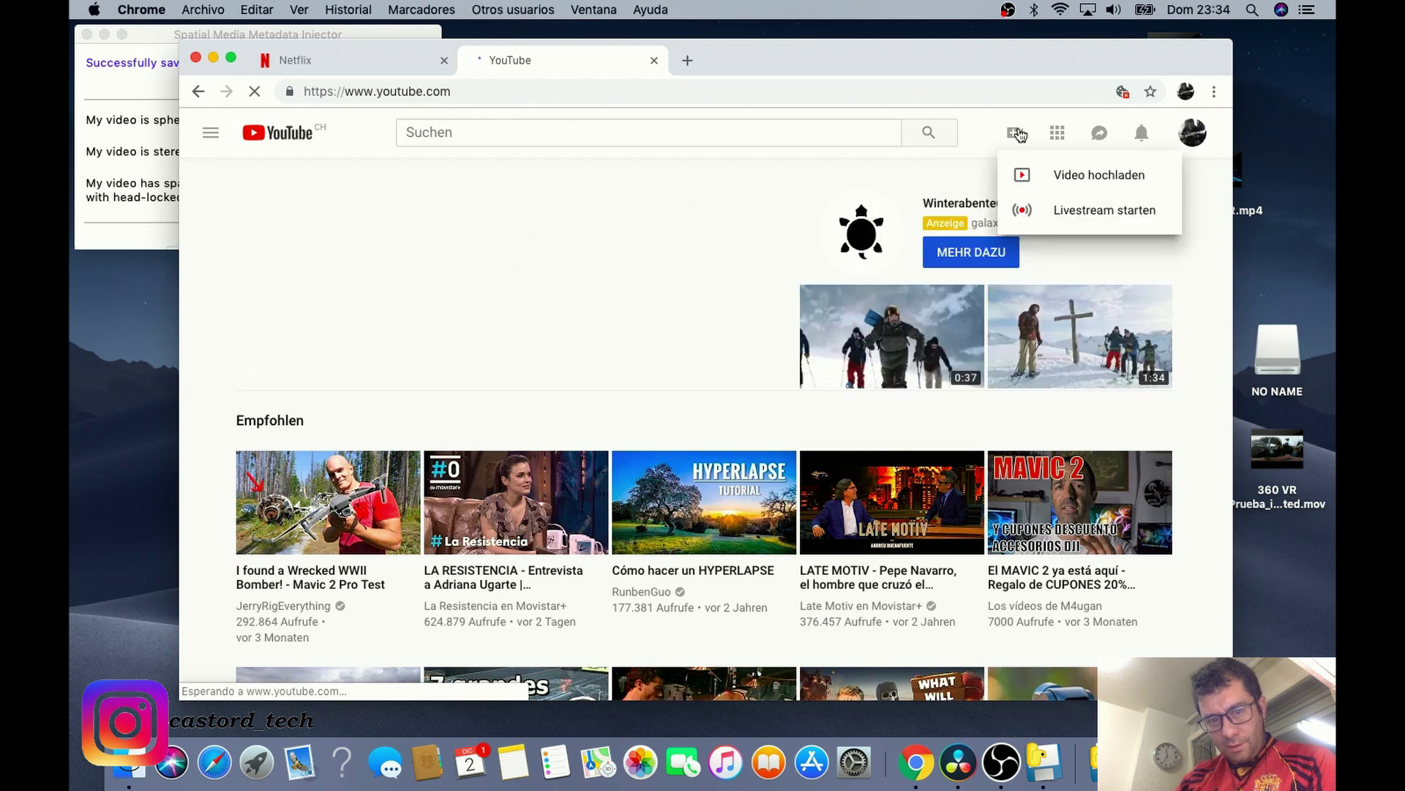
{"action": "left_click", "coordinate": [1041, 176]}
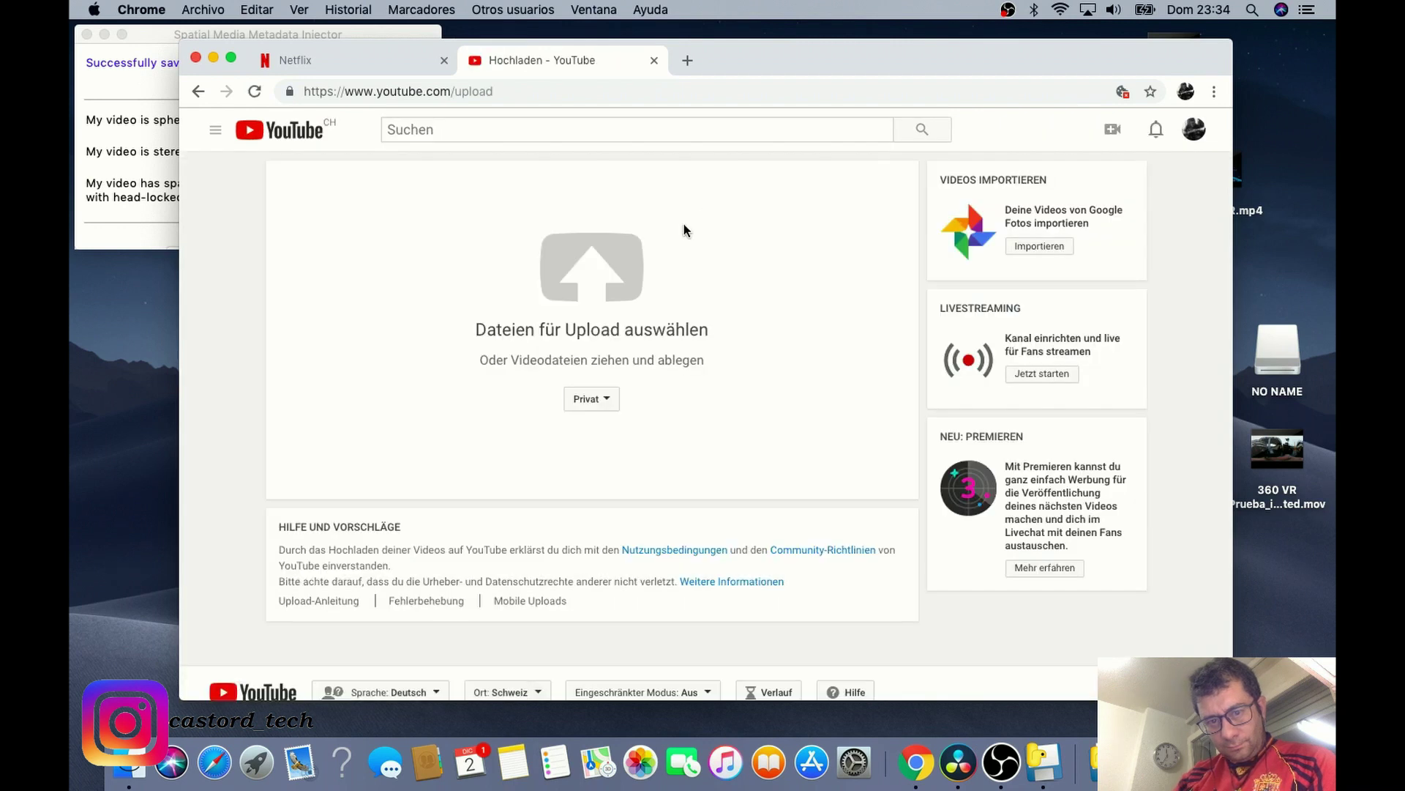
{"action": "left_click", "coordinate": [619, 262]}
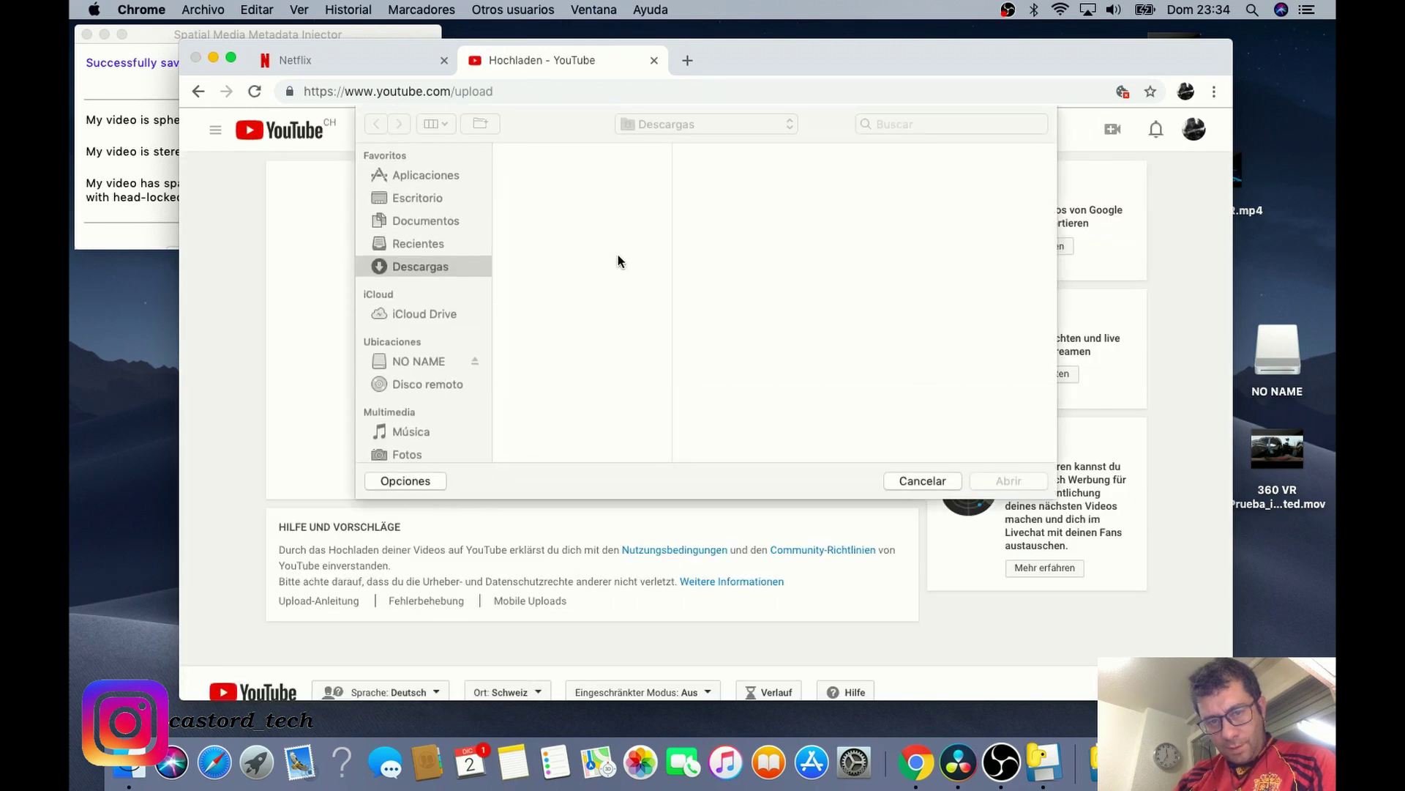
{"action": "left_click", "coordinate": [419, 198]}
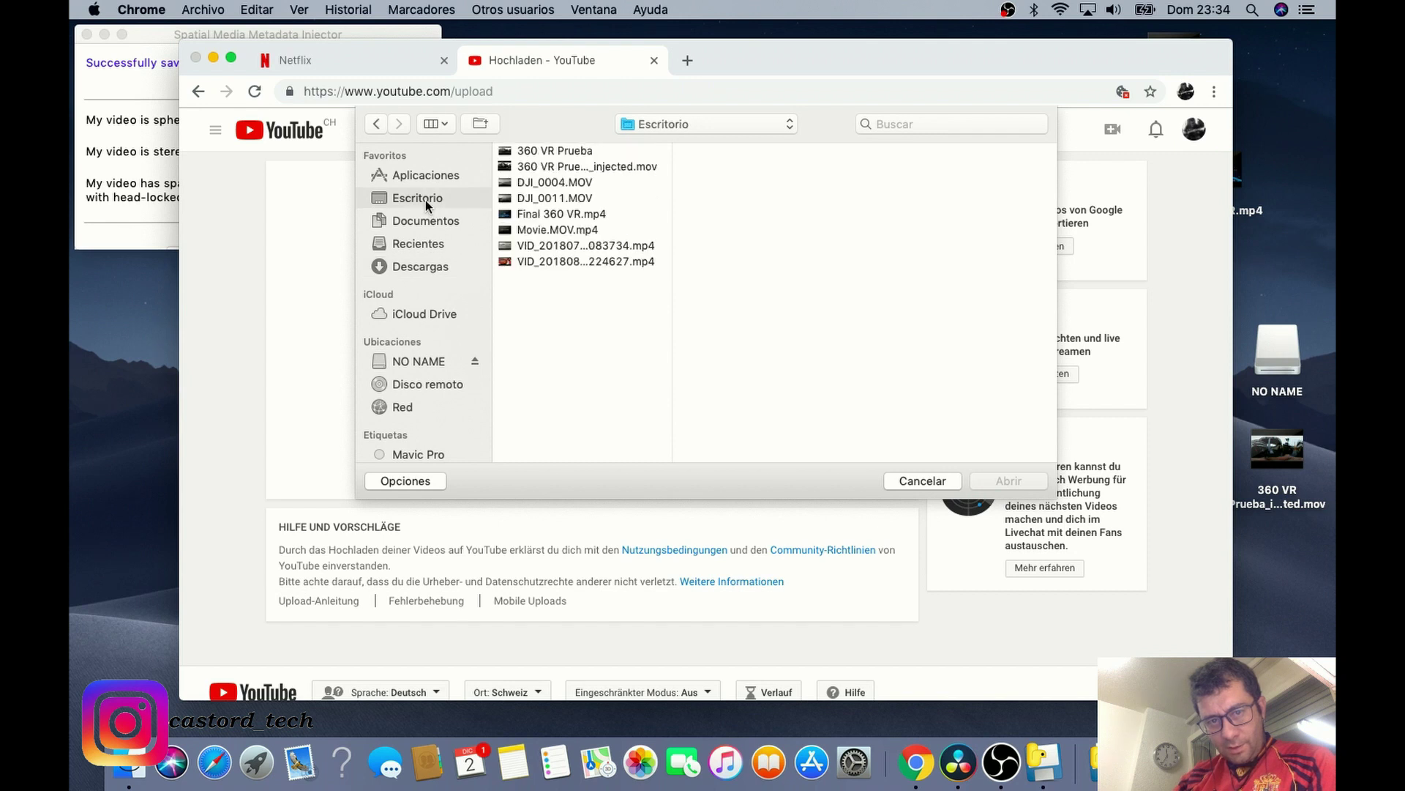
{"action": "left_click", "coordinate": [631, 168]}
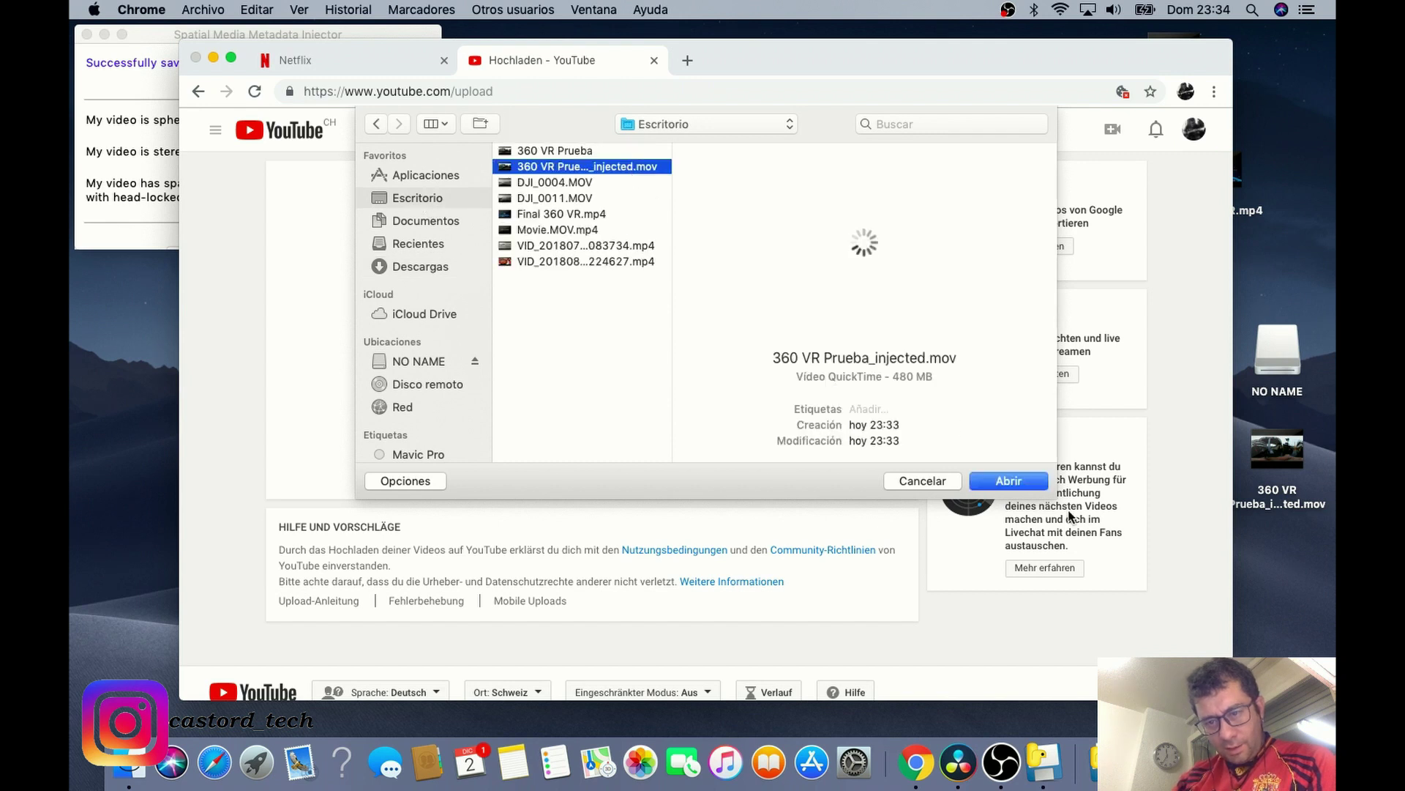
{"action": "left_click", "coordinate": [1026, 482]}
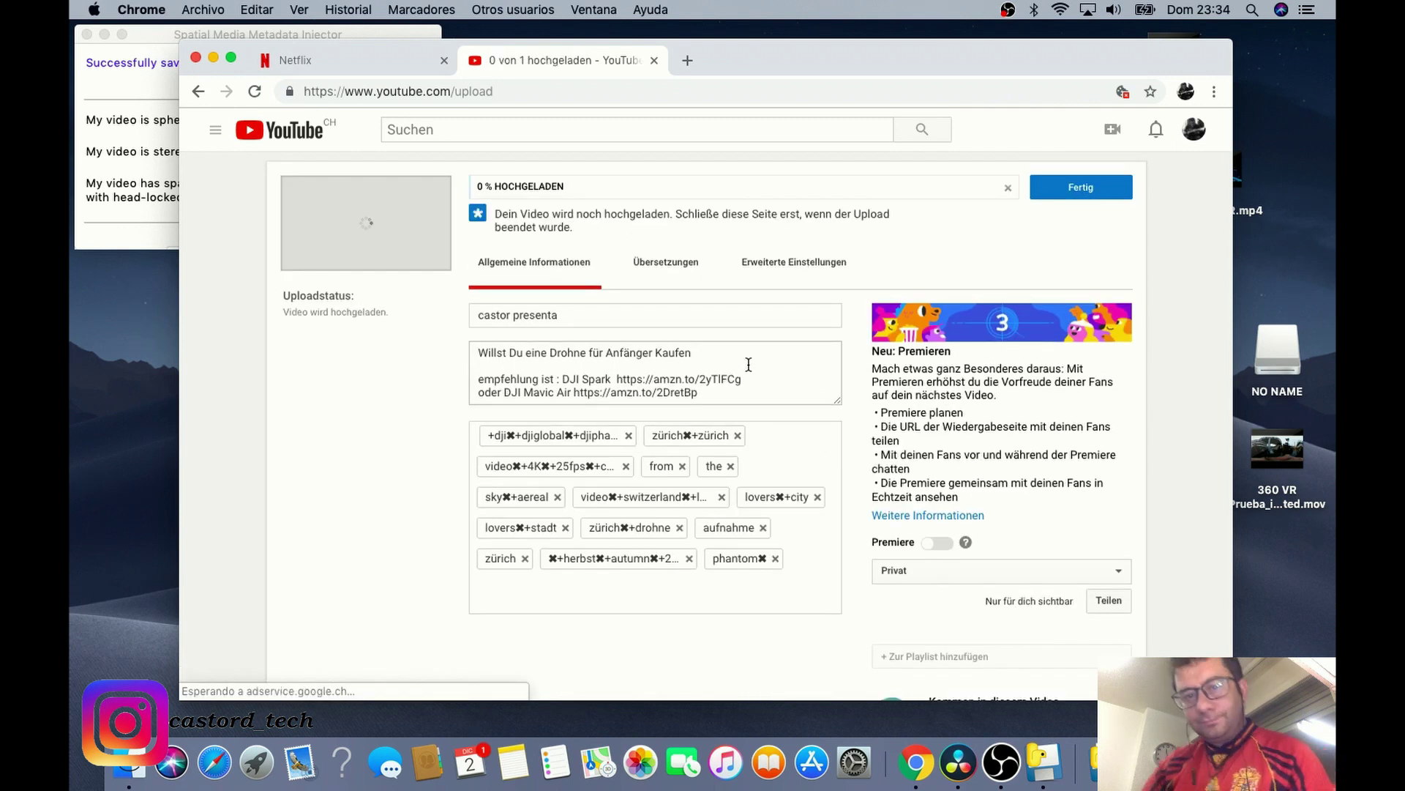
Replace the default title with 'Video 360 VR Sihlcity' while the upload finishes.
{"action": "left_click", "coordinate": [568, 315]}
{"action": "key", "text": "super+a"}
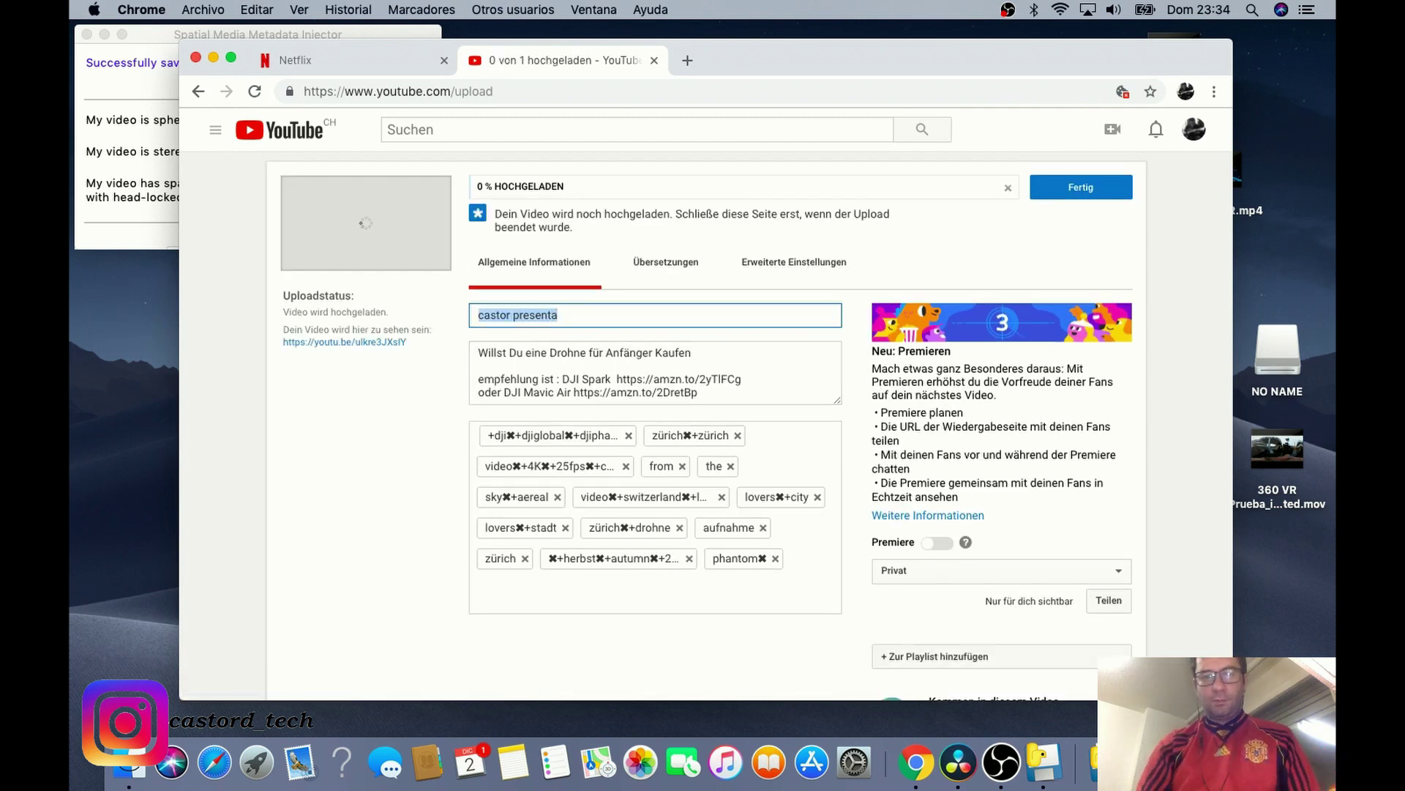
{"action": "key", "text": "BackSpace"}
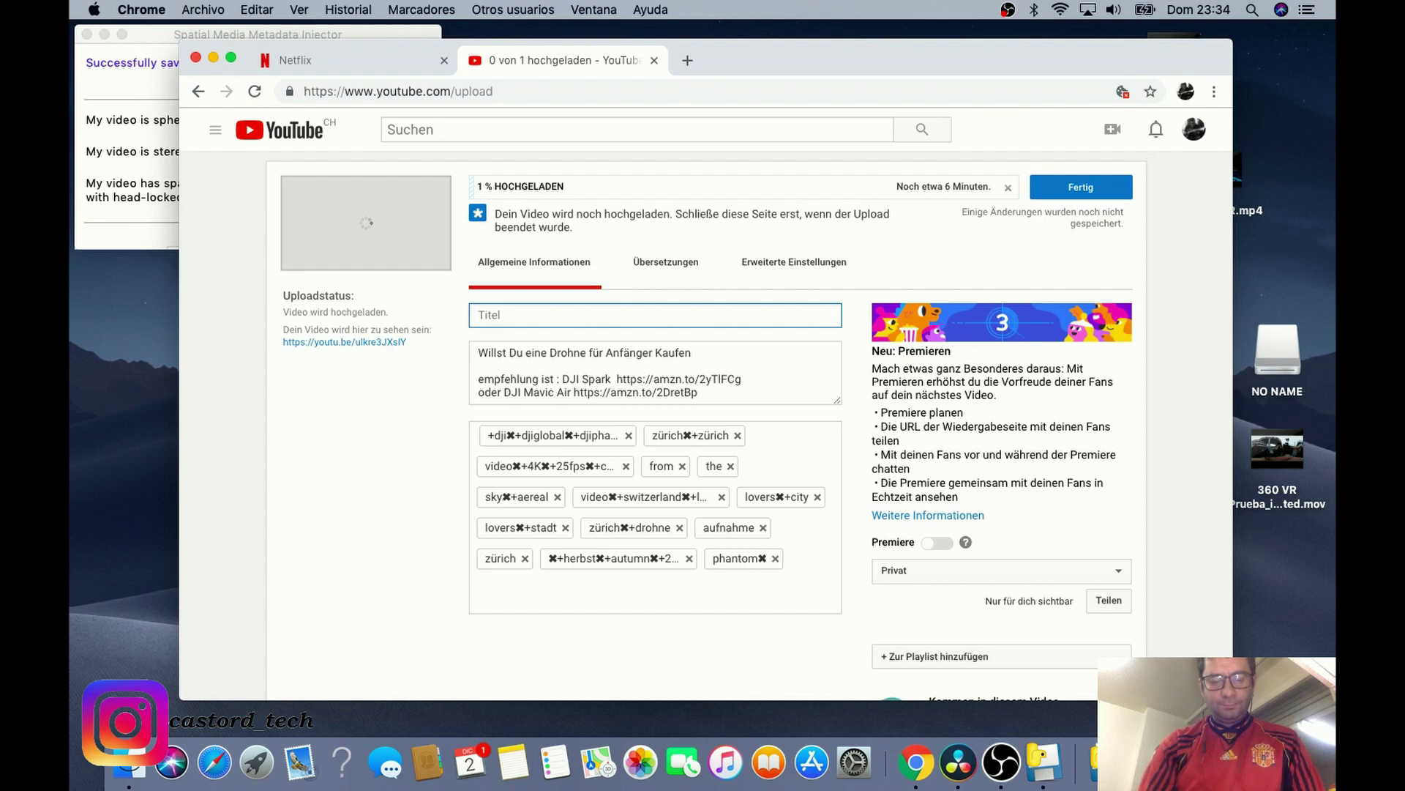
{"action": "type", "text": "*"}
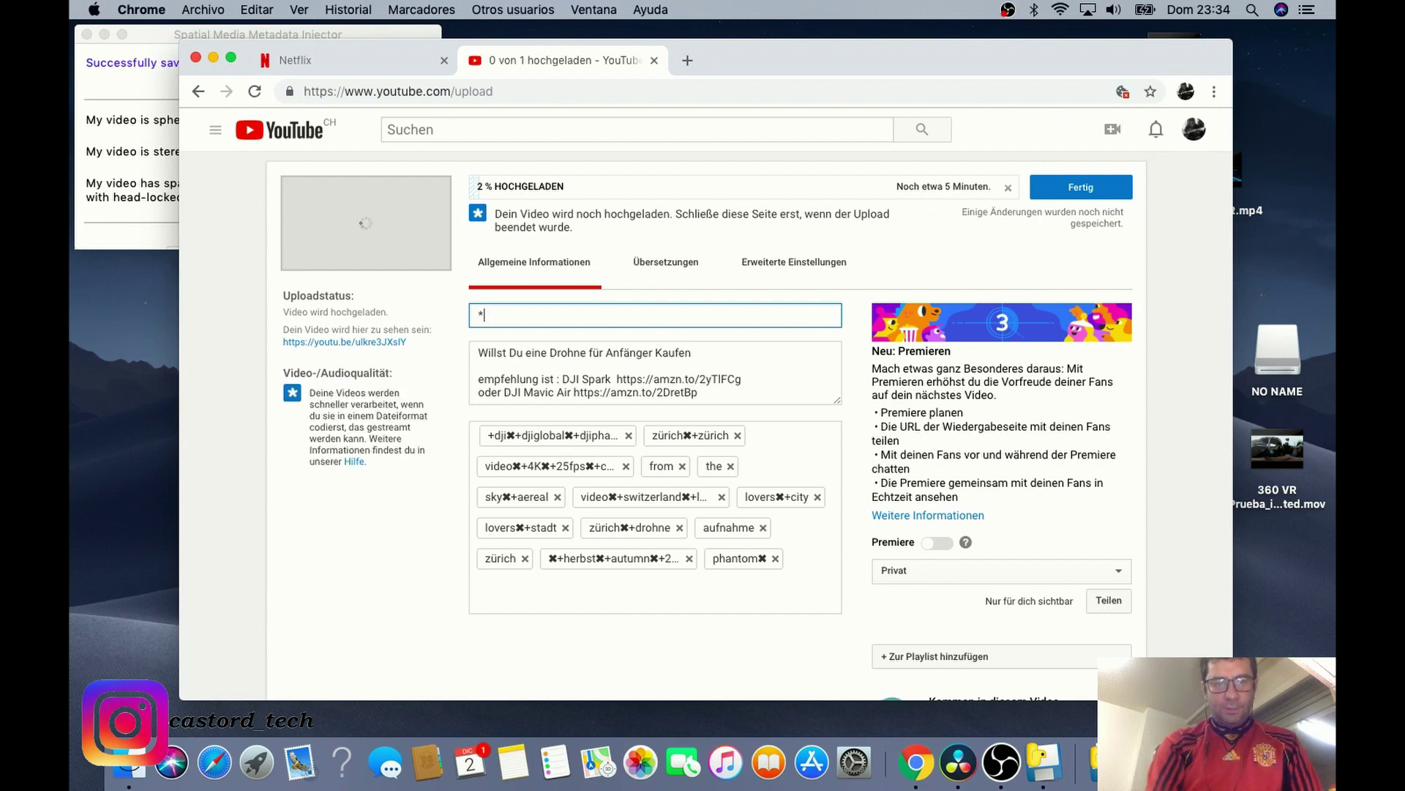
{"action": "key", "text": "BackSpace"}
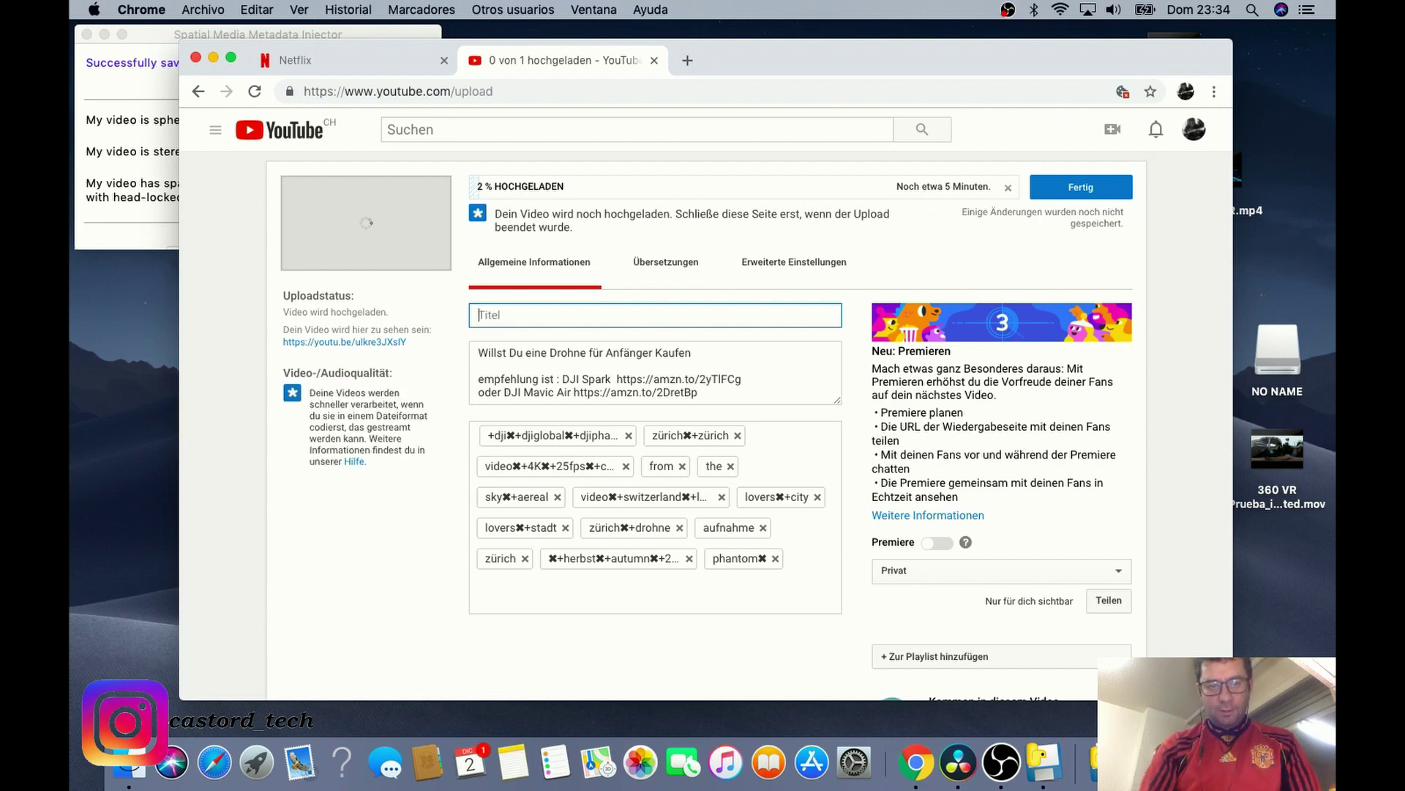
{"action": "type", "text": "V"}
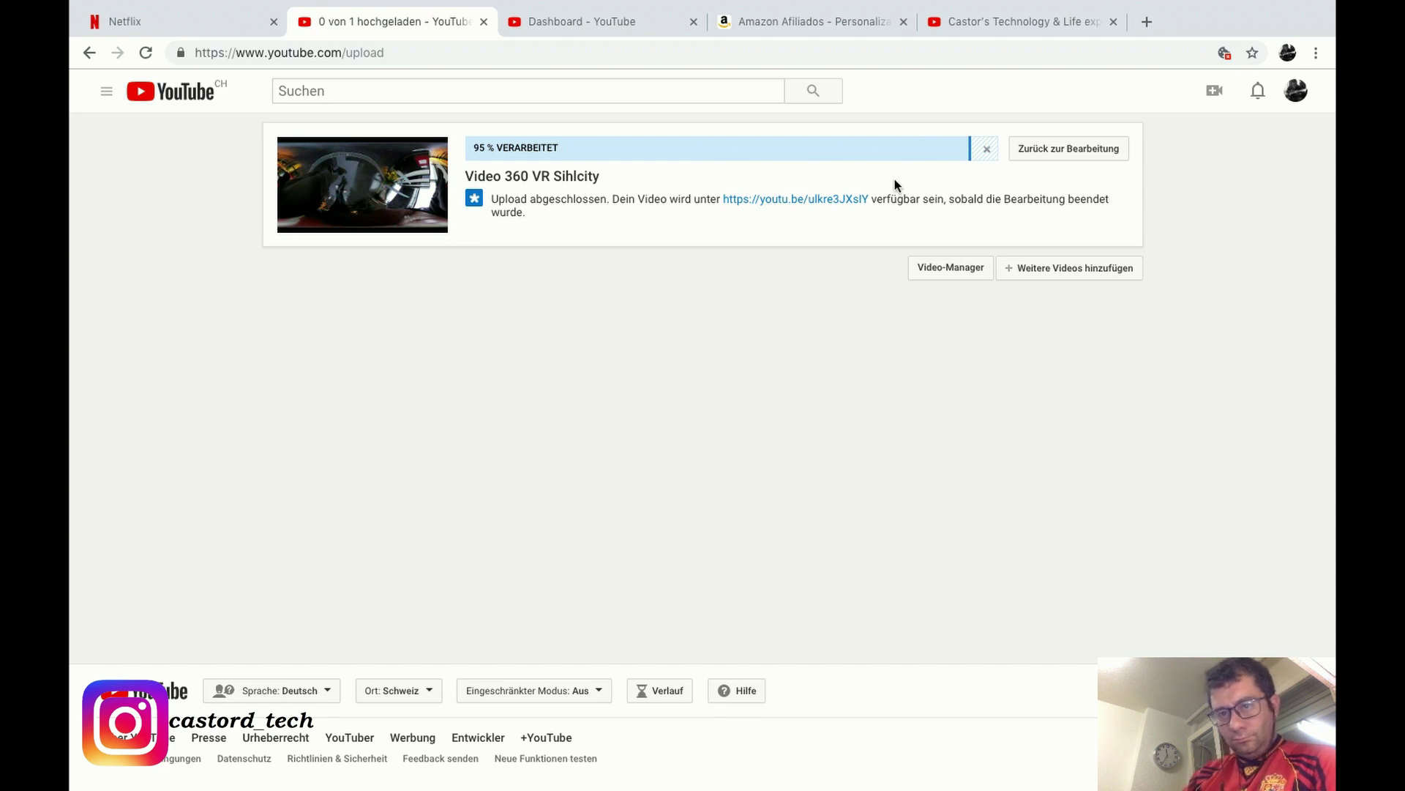
Open the finished video's watch page from its youtu.be link.
{"action": "left_click", "coordinate": [829, 200]}
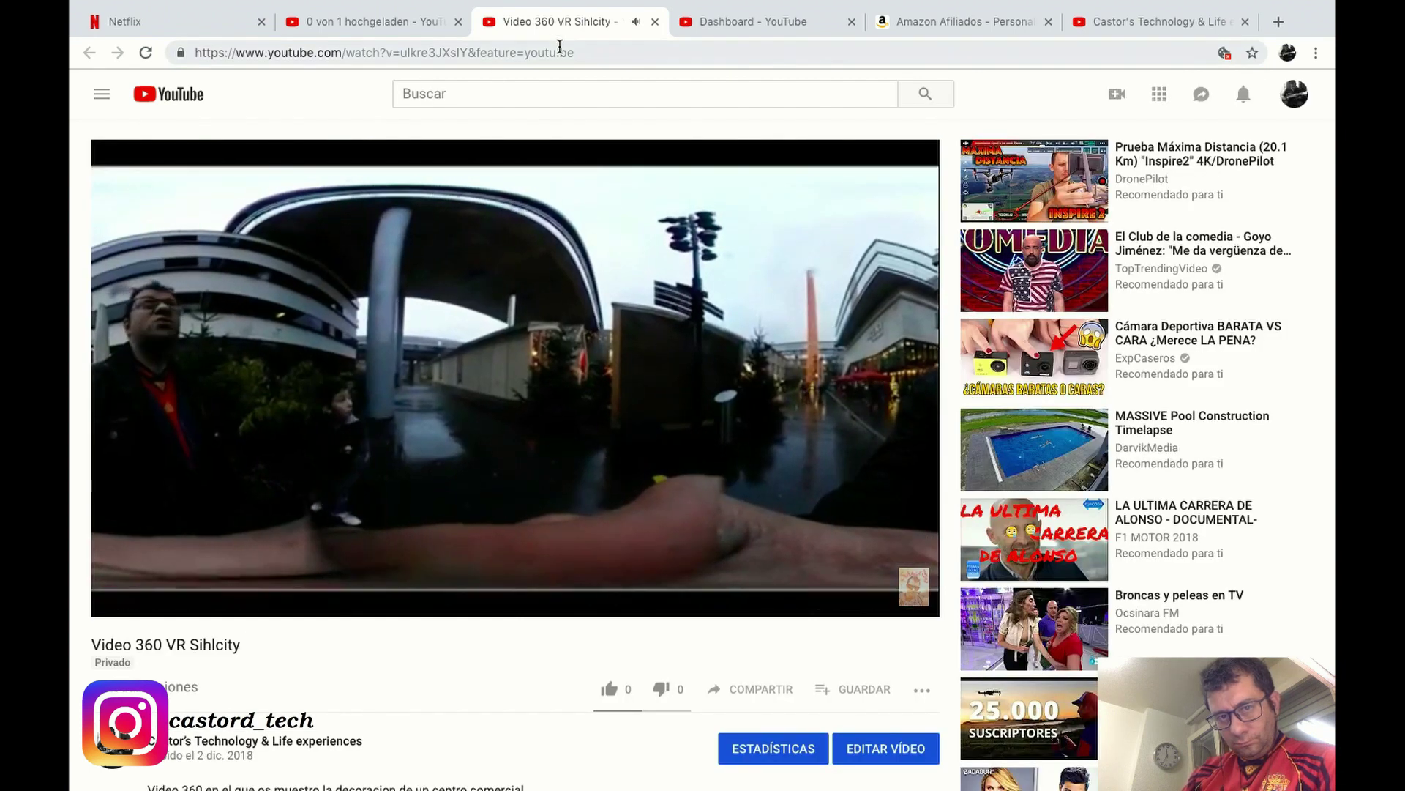
{"action": "left_click", "coordinate": [654, 26]}
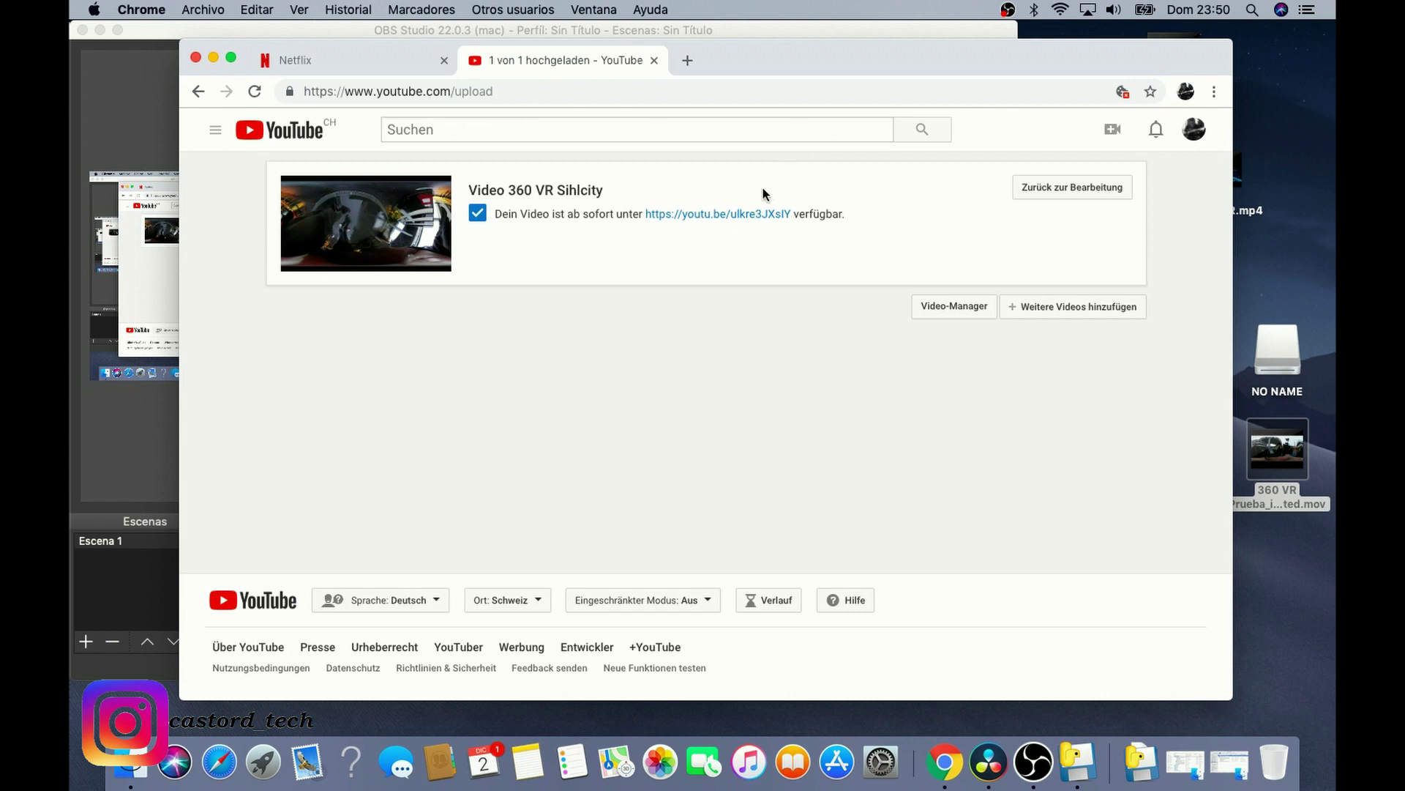
{"action": "left_click", "coordinate": [739, 214]}
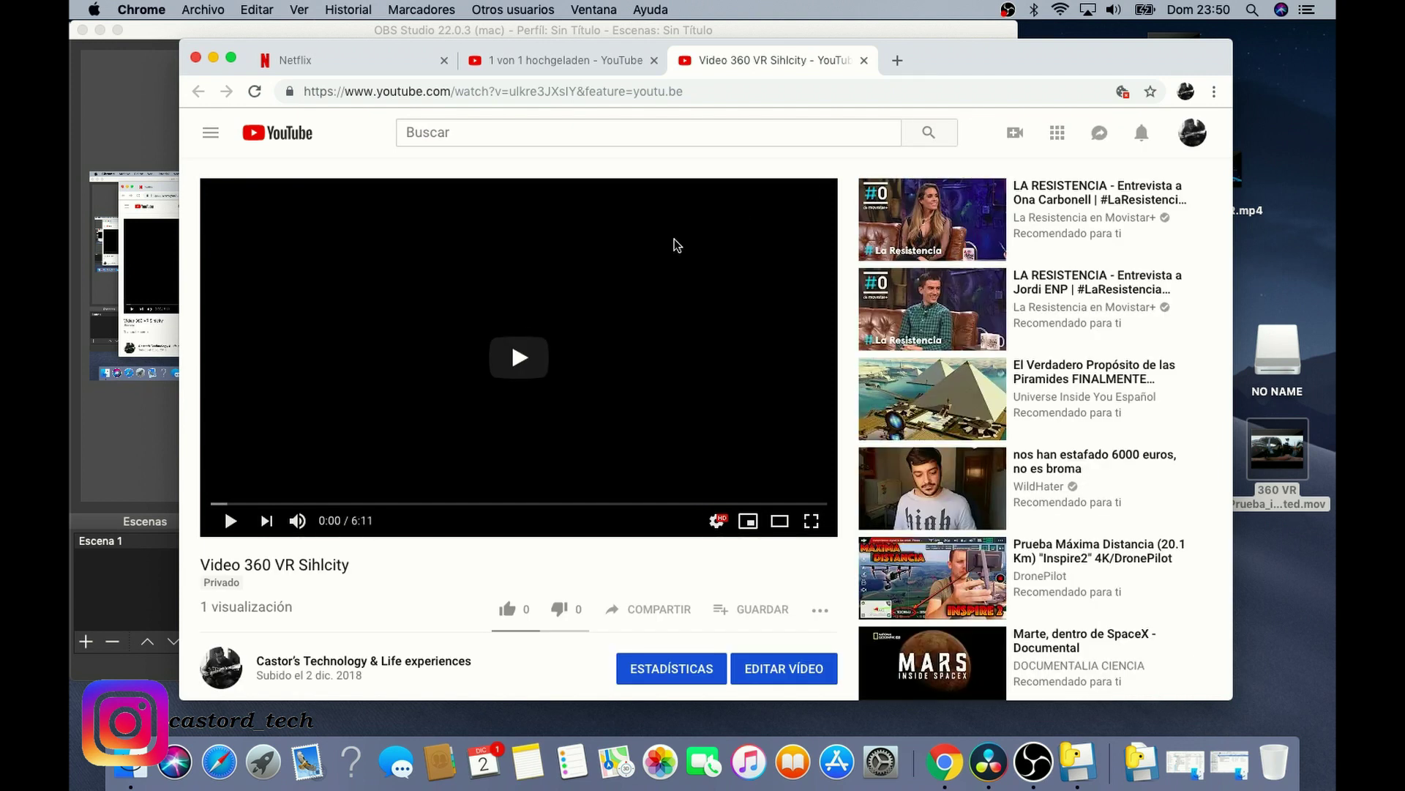
Play Video 360 VR Sihlcity and pan its 360 view to the right.
{"action": "left_click", "coordinate": [505, 366]}
{"action": "left_click", "coordinate": [505, 370]}
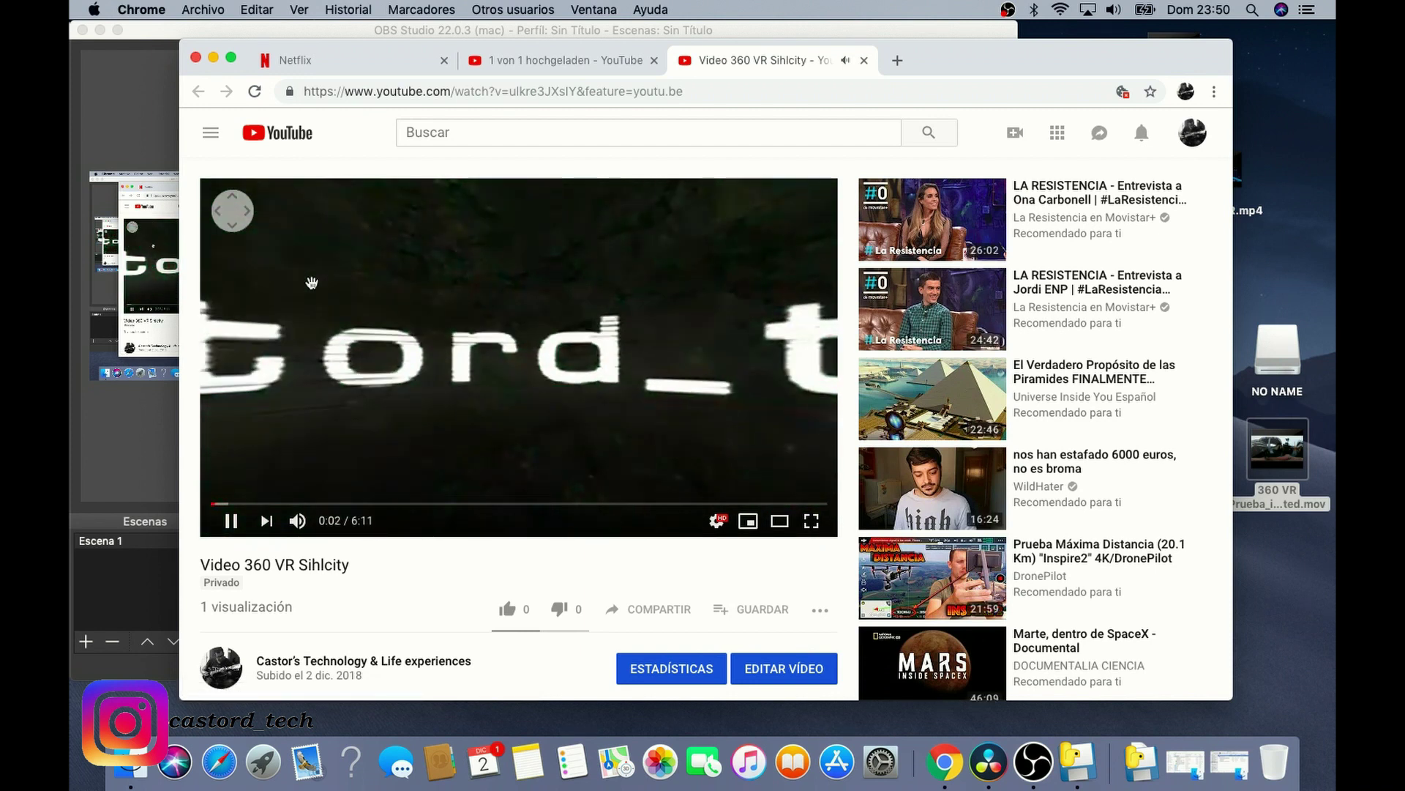
{"action": "left_click", "coordinate": [246, 219]}
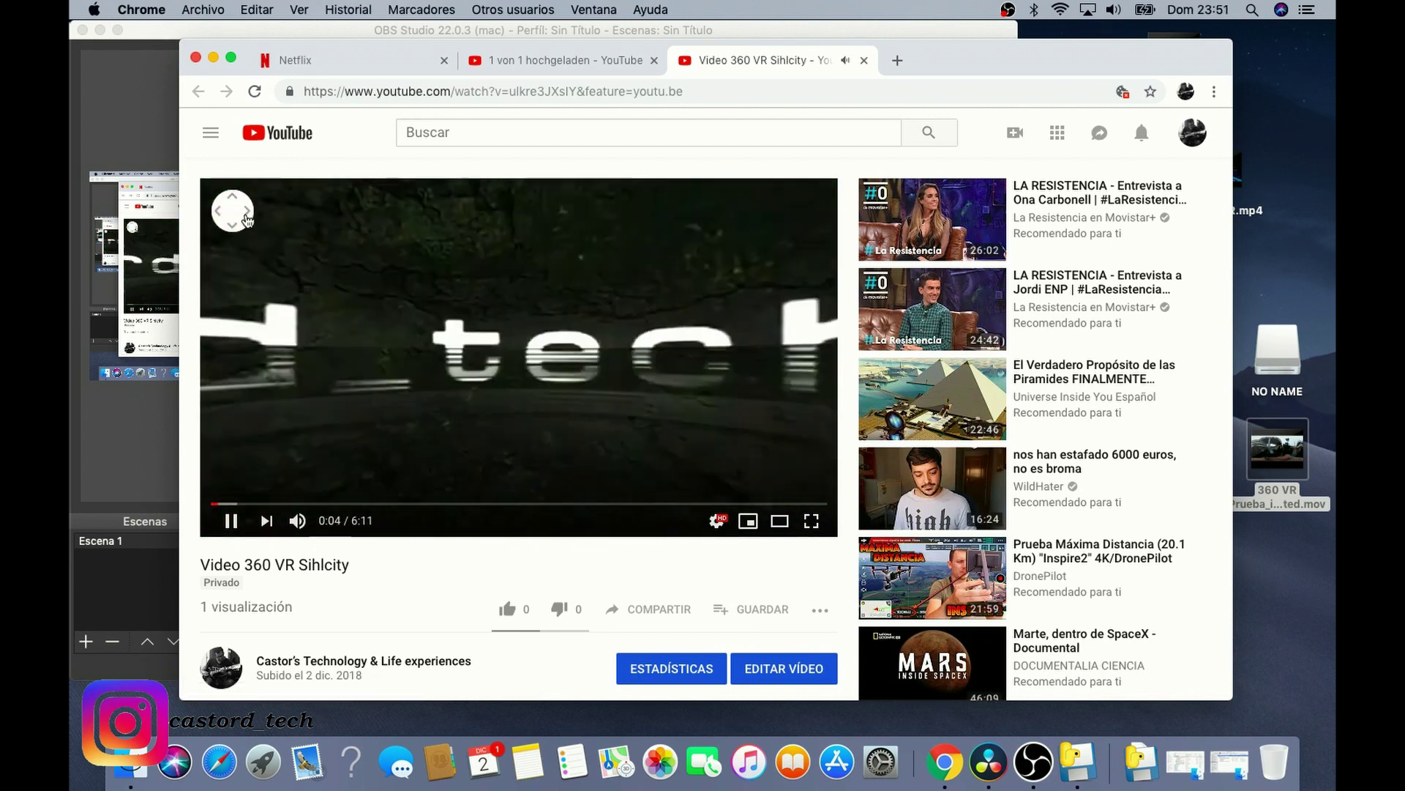